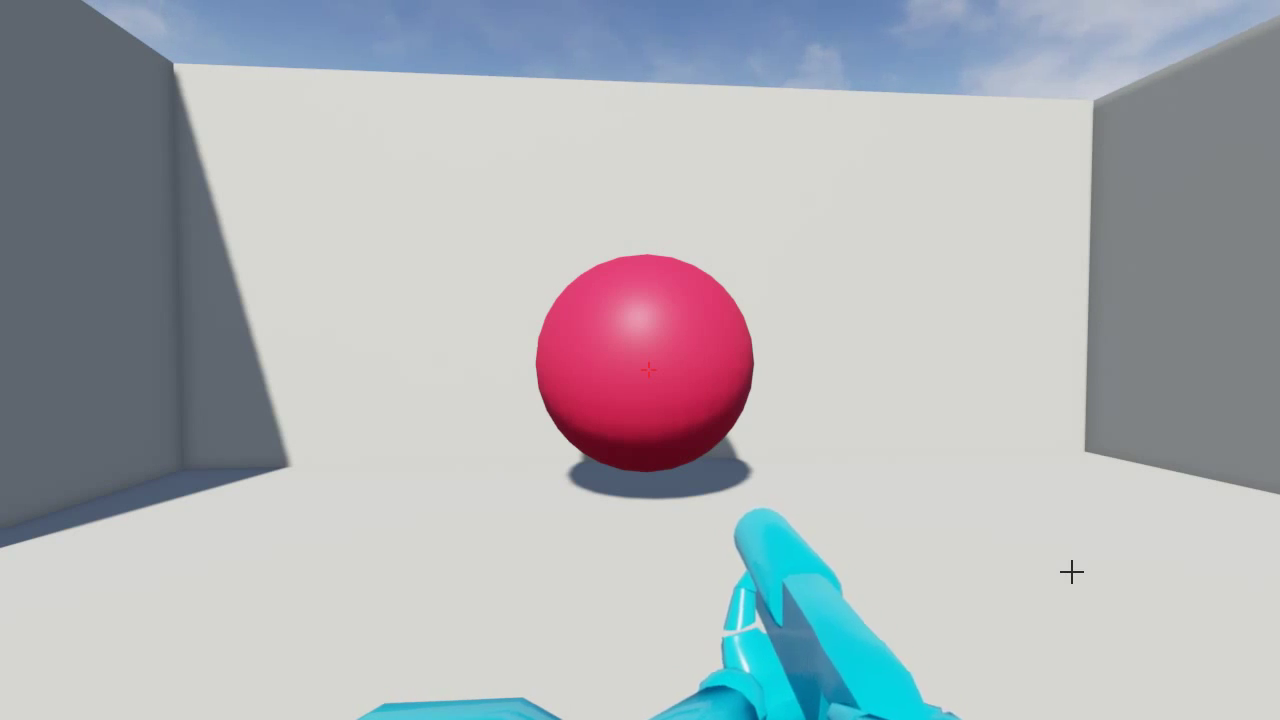
Walk towards and away from the sphere in the play preview to examine its color, and end the preview.
key(w)
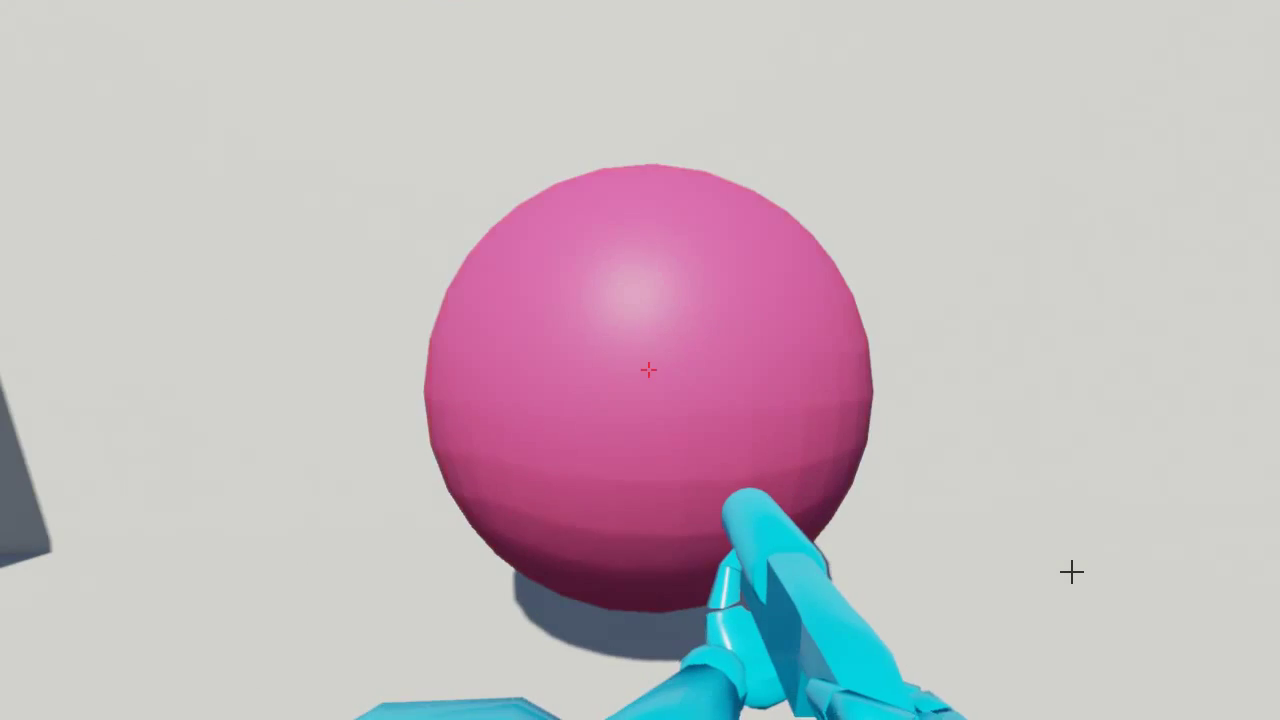
key(s)
key(w)
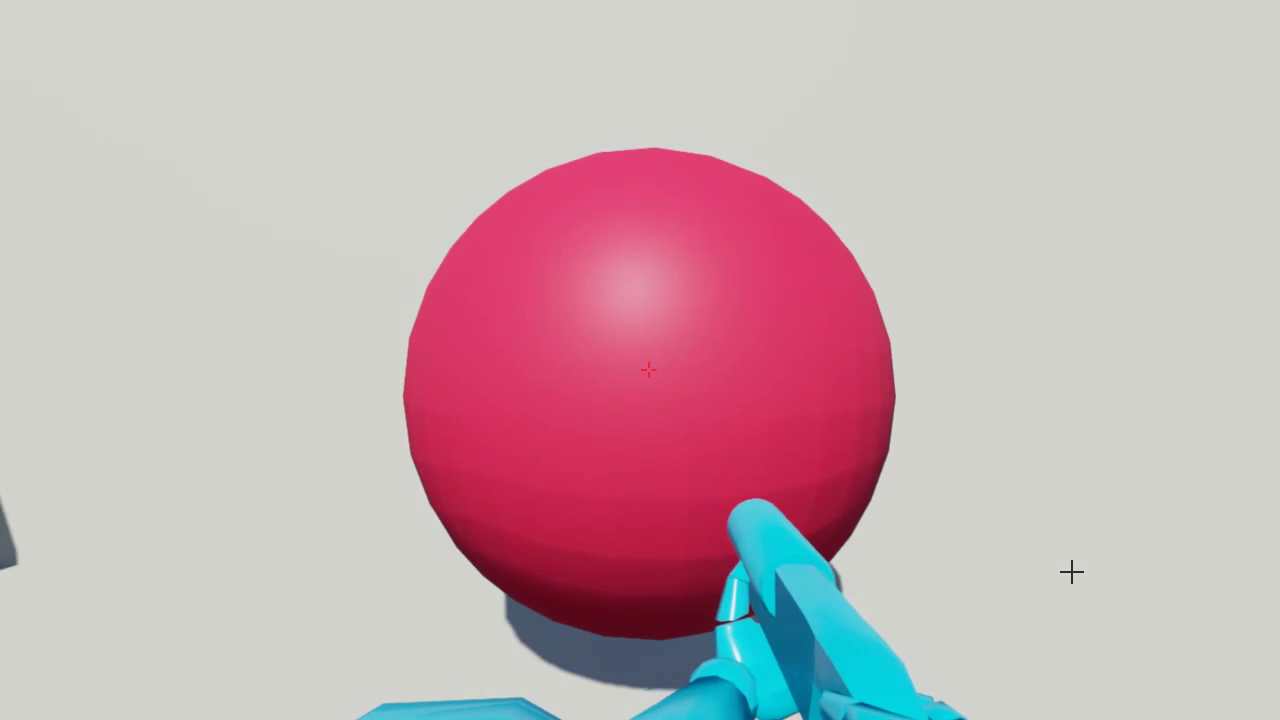
key(s)
key(s)
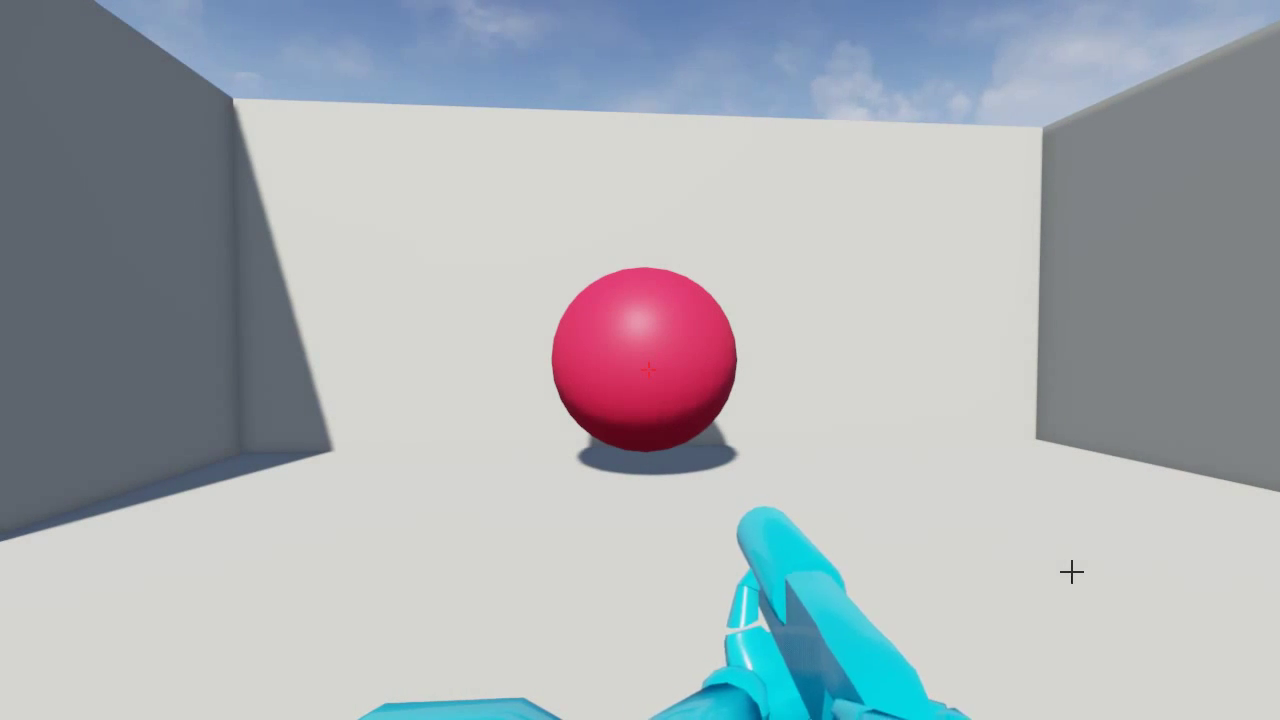
key(Escape)
Place a second trigger volume in the level beside the existing long one, and delete it again.
key(f)
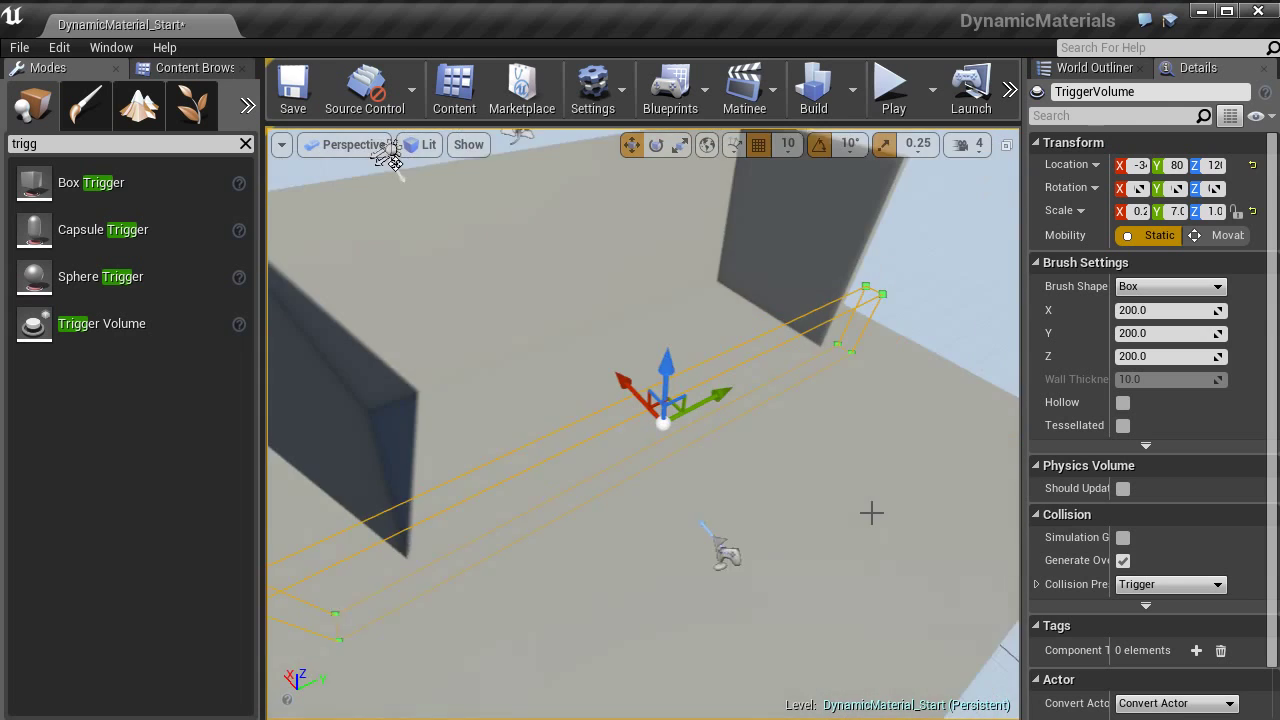
key(w)
right_drag(872, 513, 1031, 470)
key(a)
alt+drag(1034, 467, 1047, 364)
alt+drag(871, 430, 780, 450)
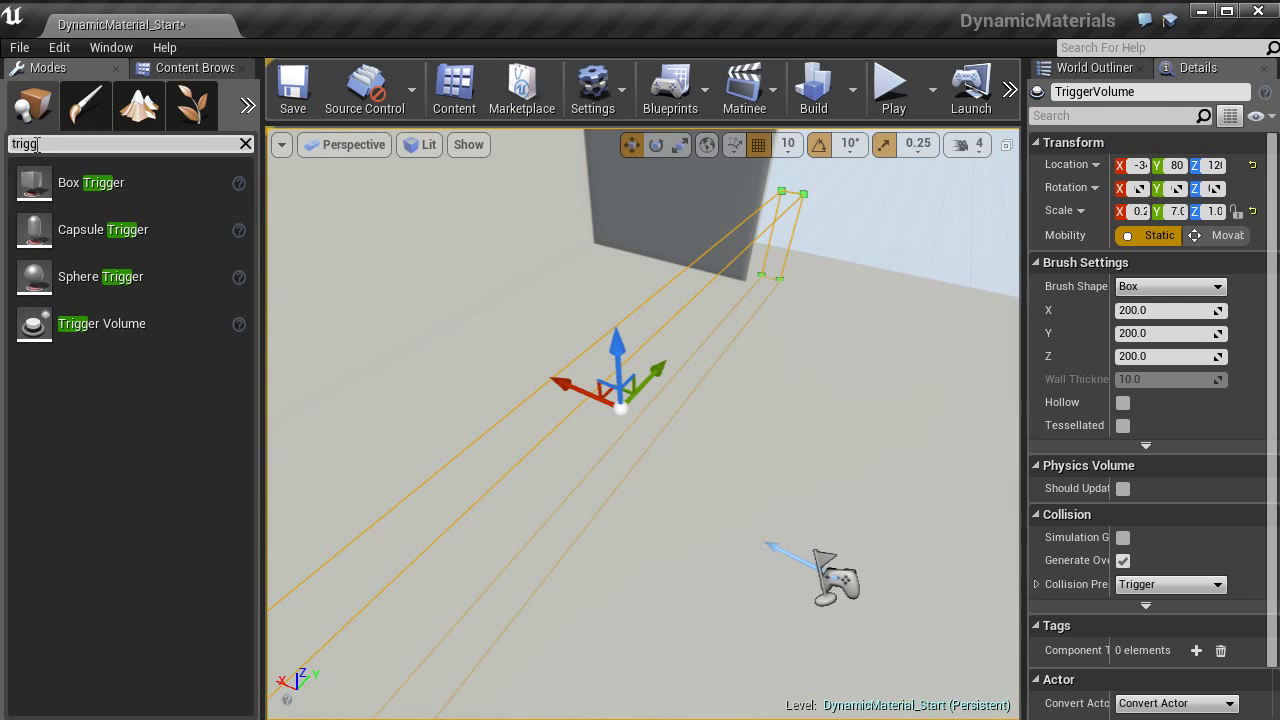
drag(72, 335, 458, 400)
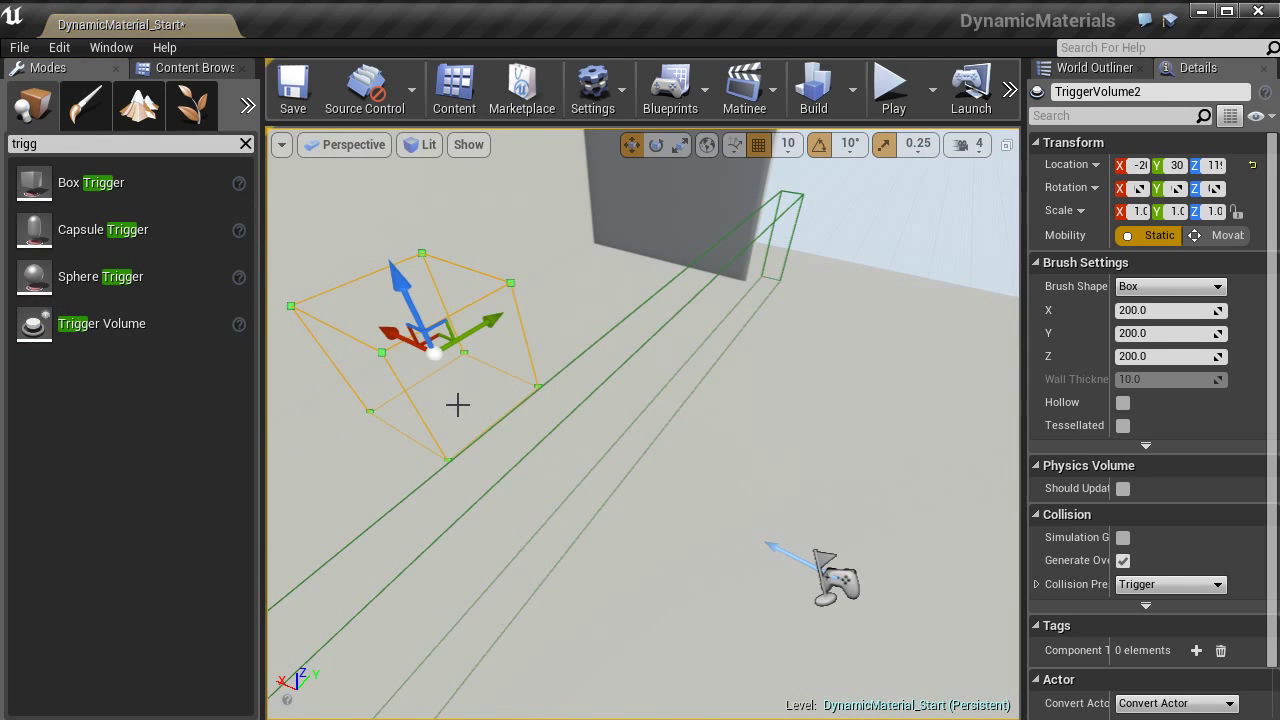
key(Delete)
Place the MaterialSphere mesh from the StarterContent Props folder on the floor between the walls, behind the trigger volume.
click(195, 67)
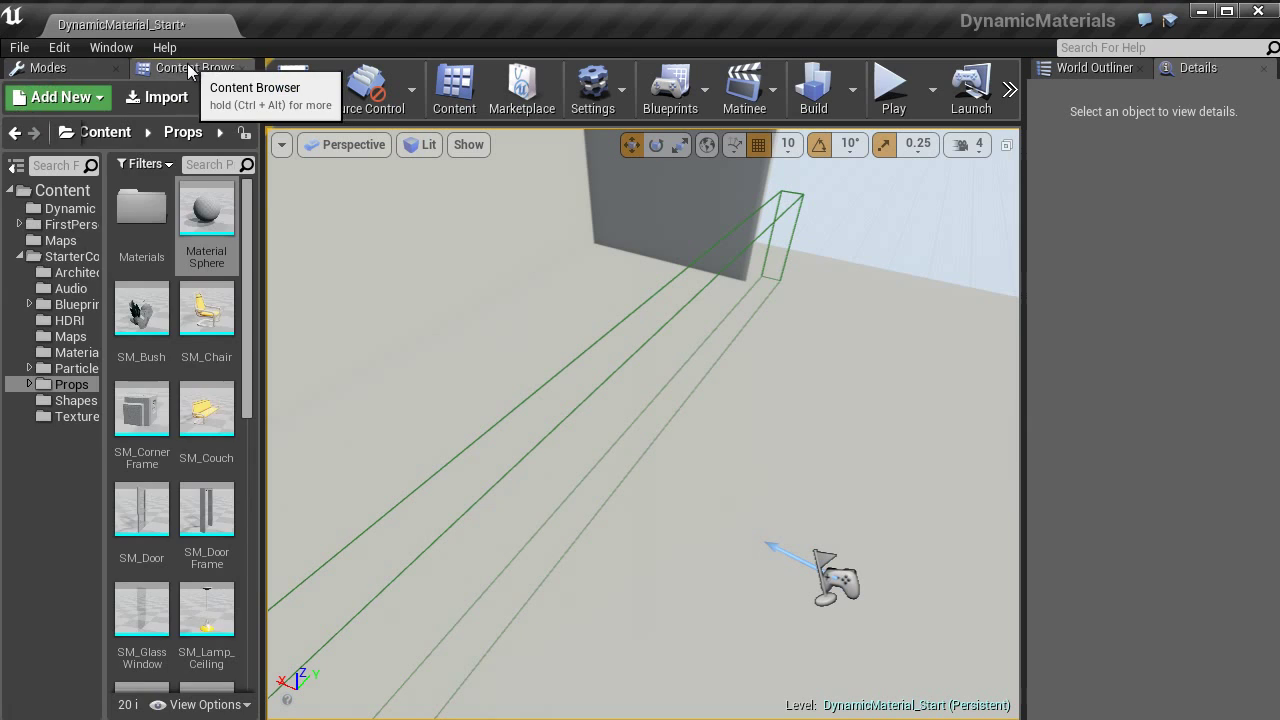
right_drag(822, 355, 648, 320)
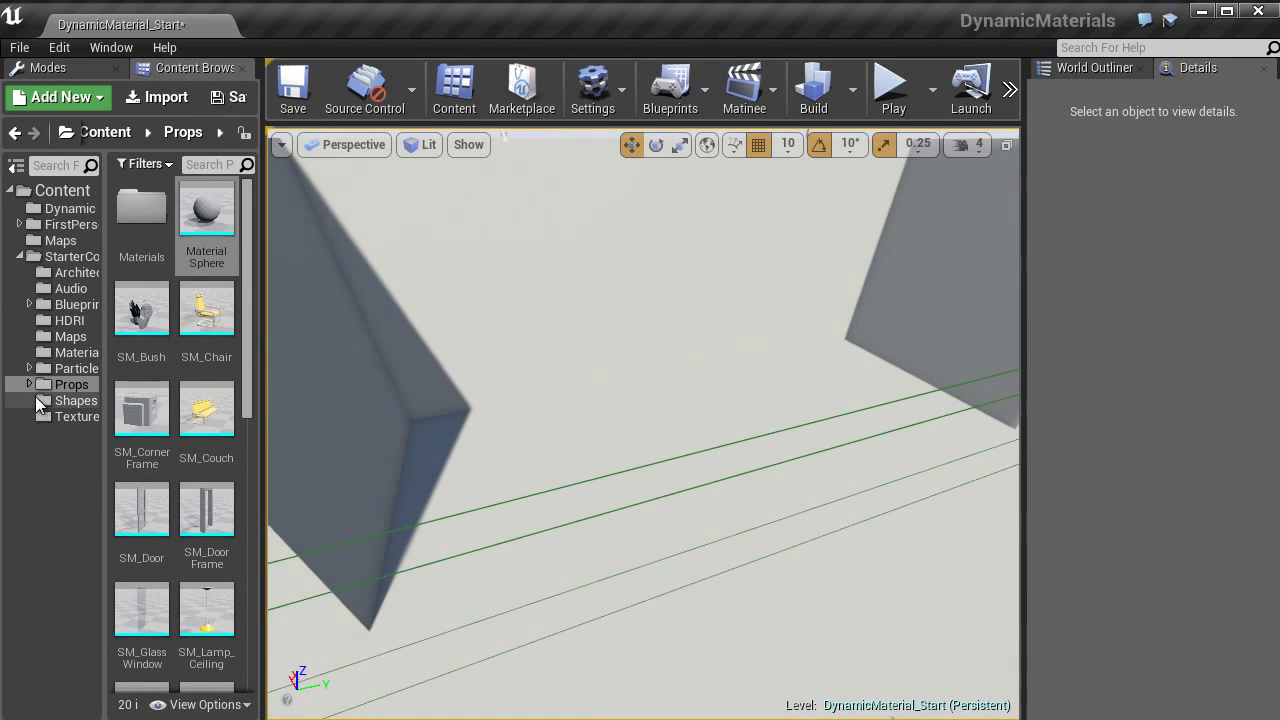
drag(206, 215, 663, 430)
key(e)
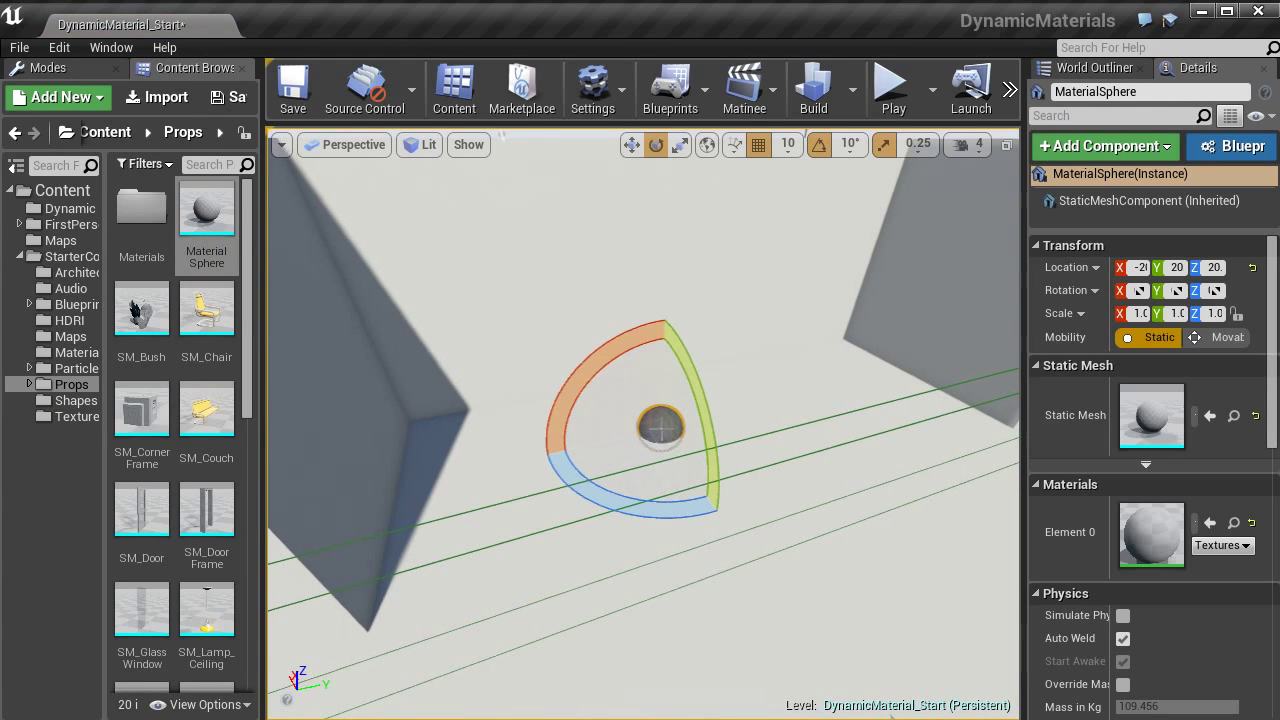
key(w)
key(e)
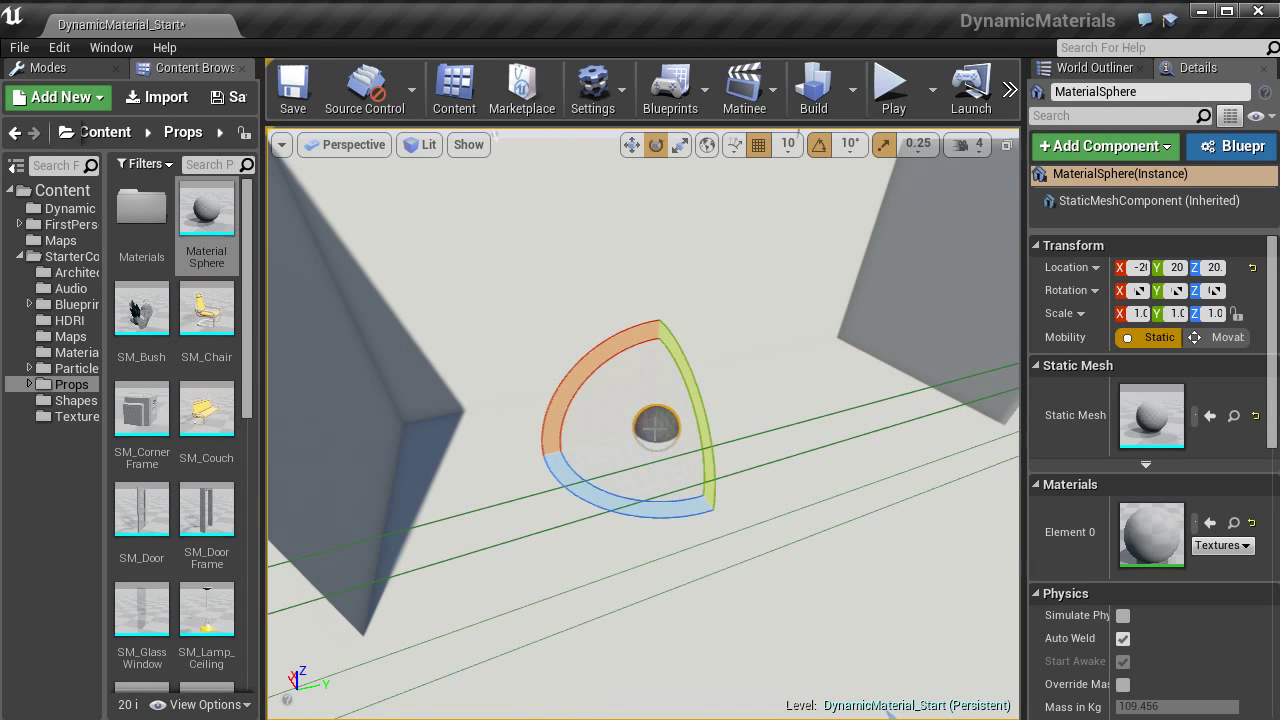
Scale the sphere up uniformly to about 2.2 and raise it above the floor.
key(r)
drag(713, 431, 733, 431)
key(w)
drag(655, 362, 655, 299)
alt+drag(740, 397, 726, 272)
right_drag(725, 271, 736, 323)
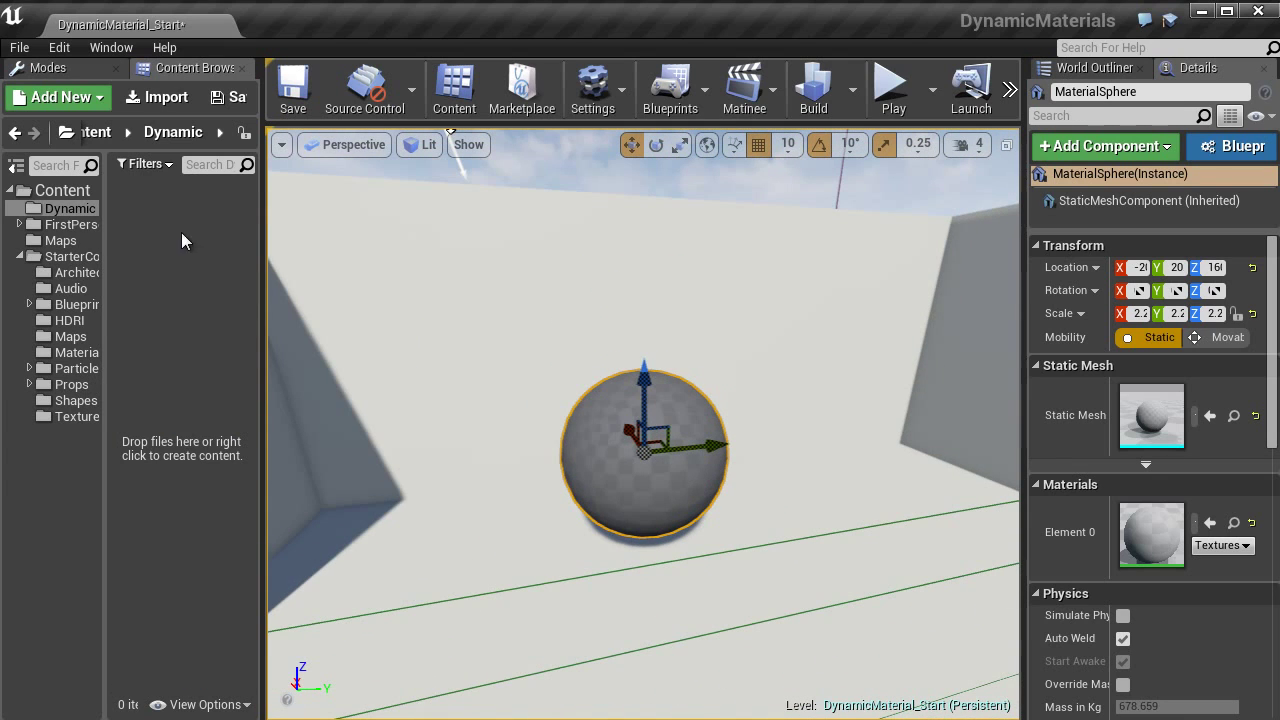
Create a material named MAT_Dynamic in the Dynamic folder and open it for editing.
right_click(157, 248)
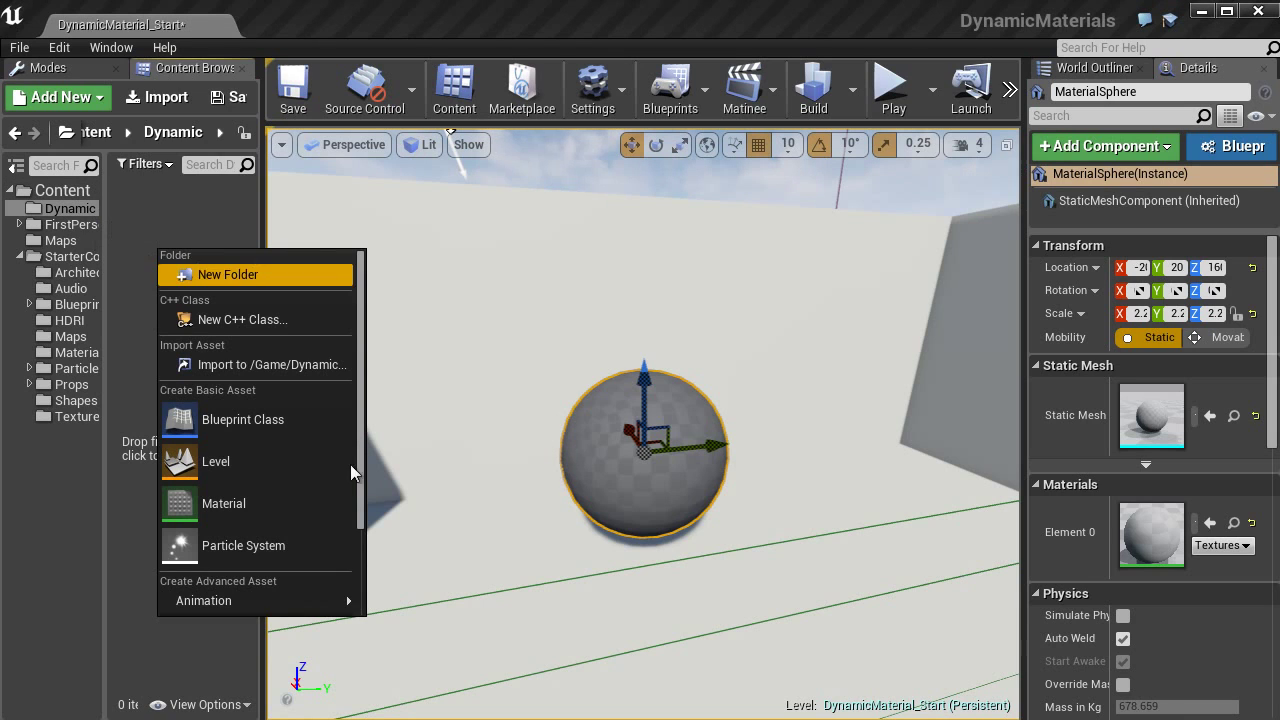
right_click(163, 198)
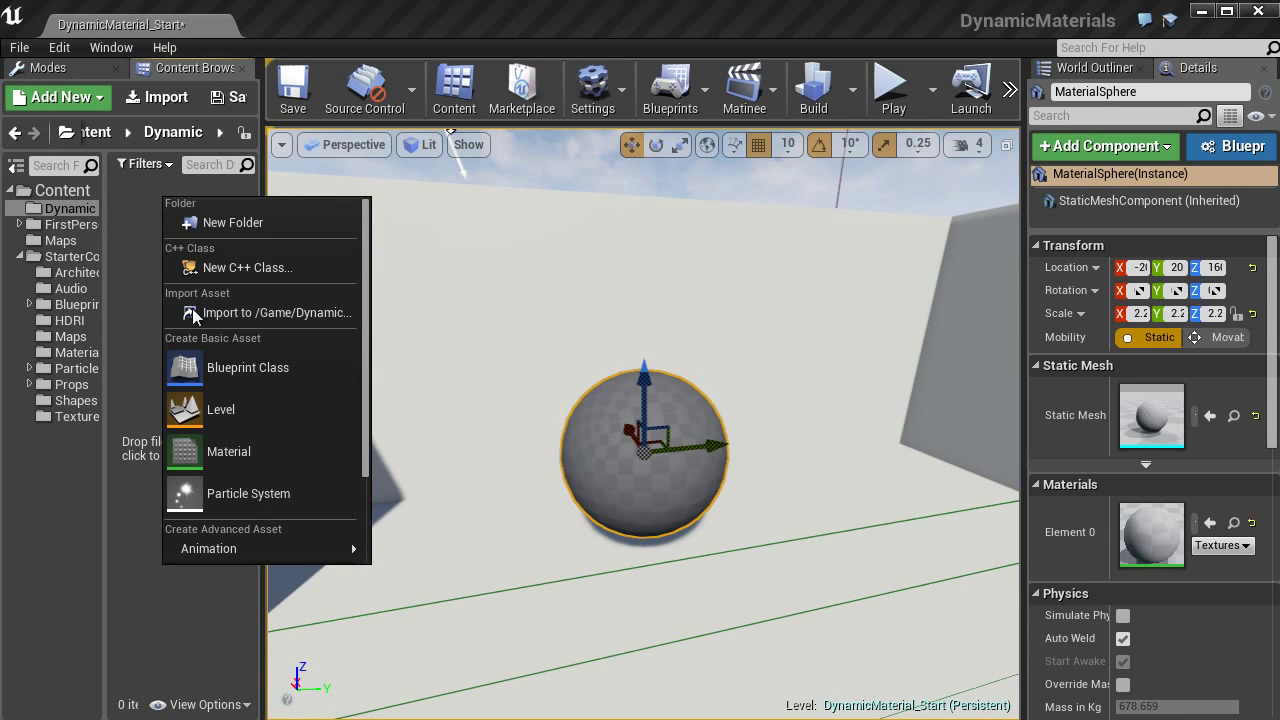
click(257, 456)
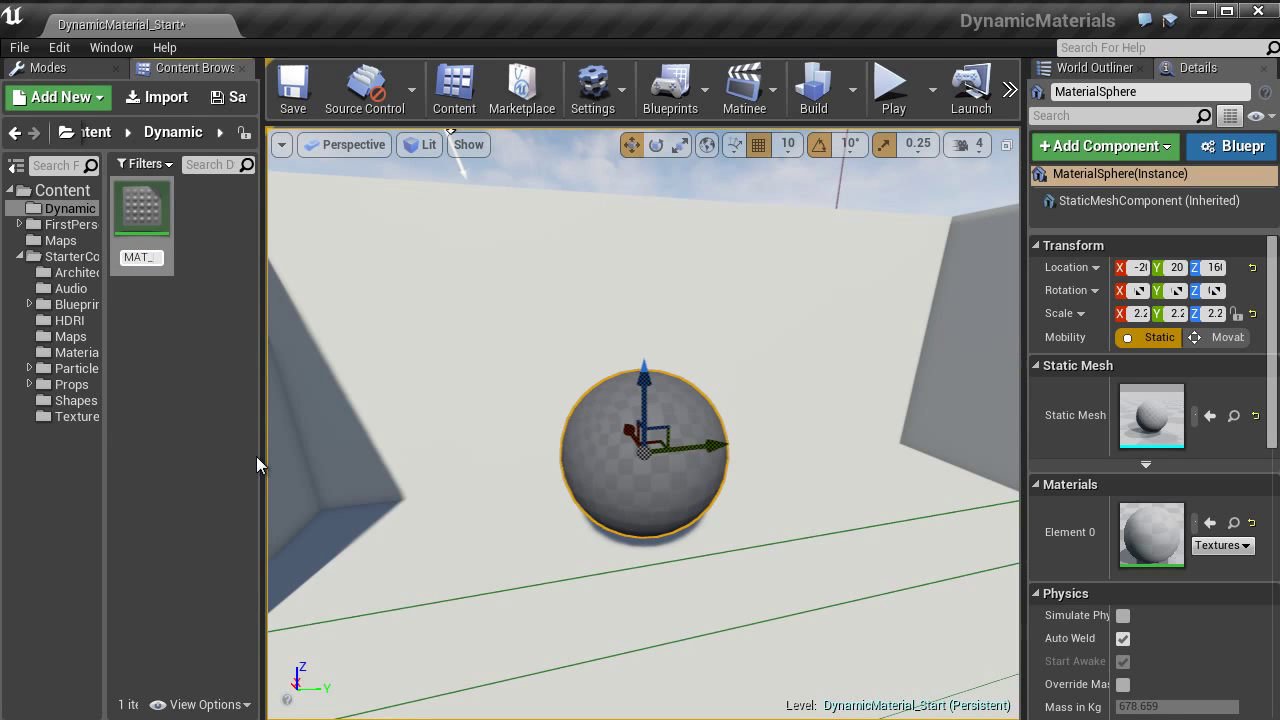
key(Return)
key(Return)
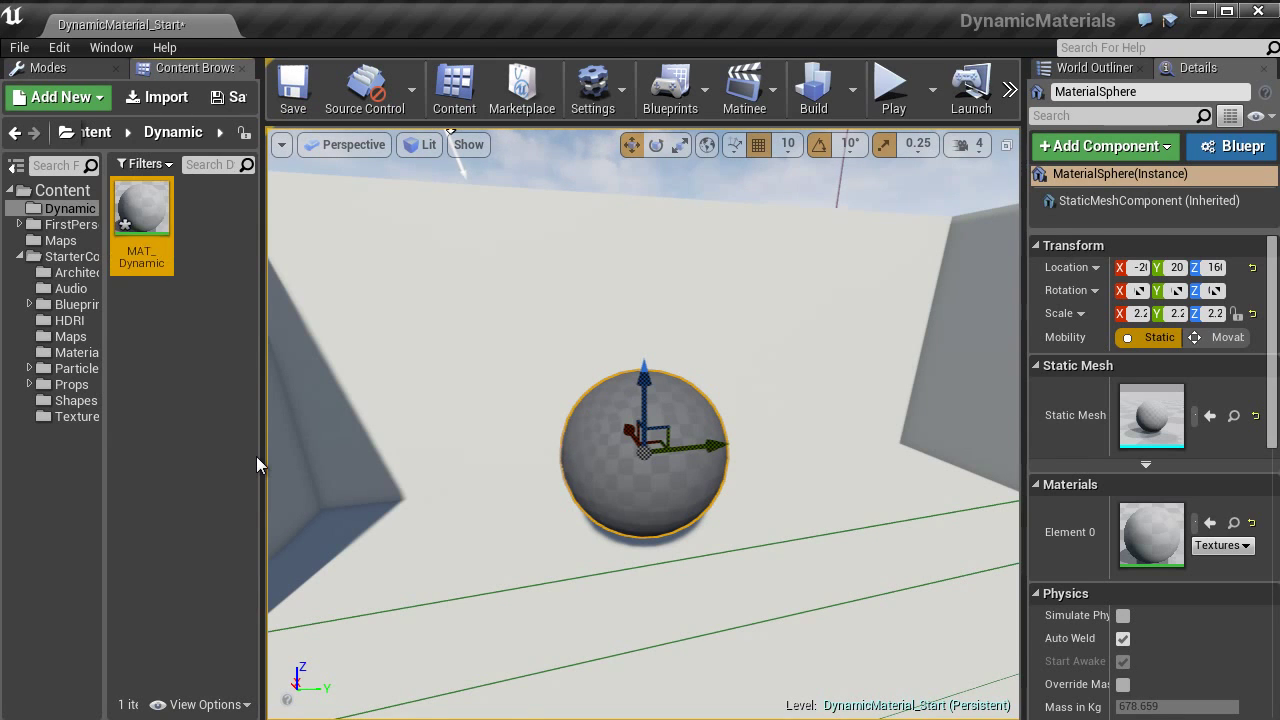
Close the node palette and add a Linear Interpolate node beside the MAT_Dynamic node in the material graph.
right_drag(472, 437, 649, 471)
scroll(609, 463, down, 1)
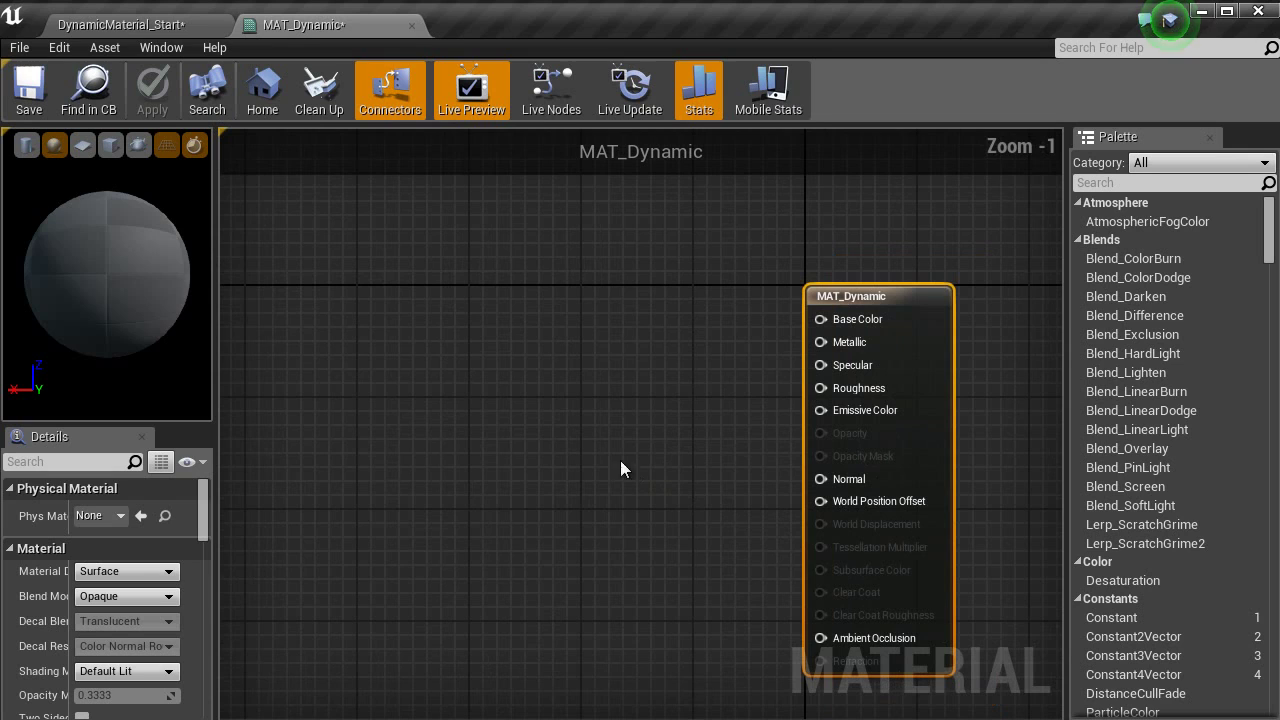
right_drag(421, 370, 442, 374)
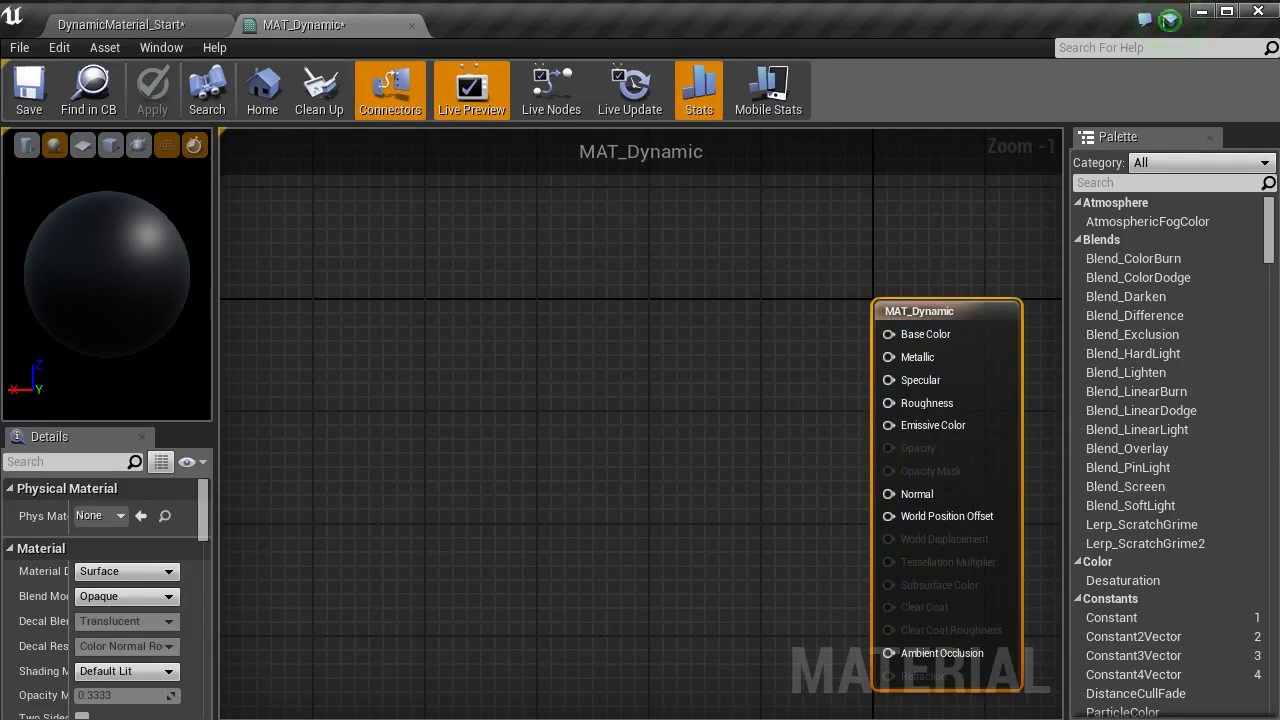
click(1210, 139)
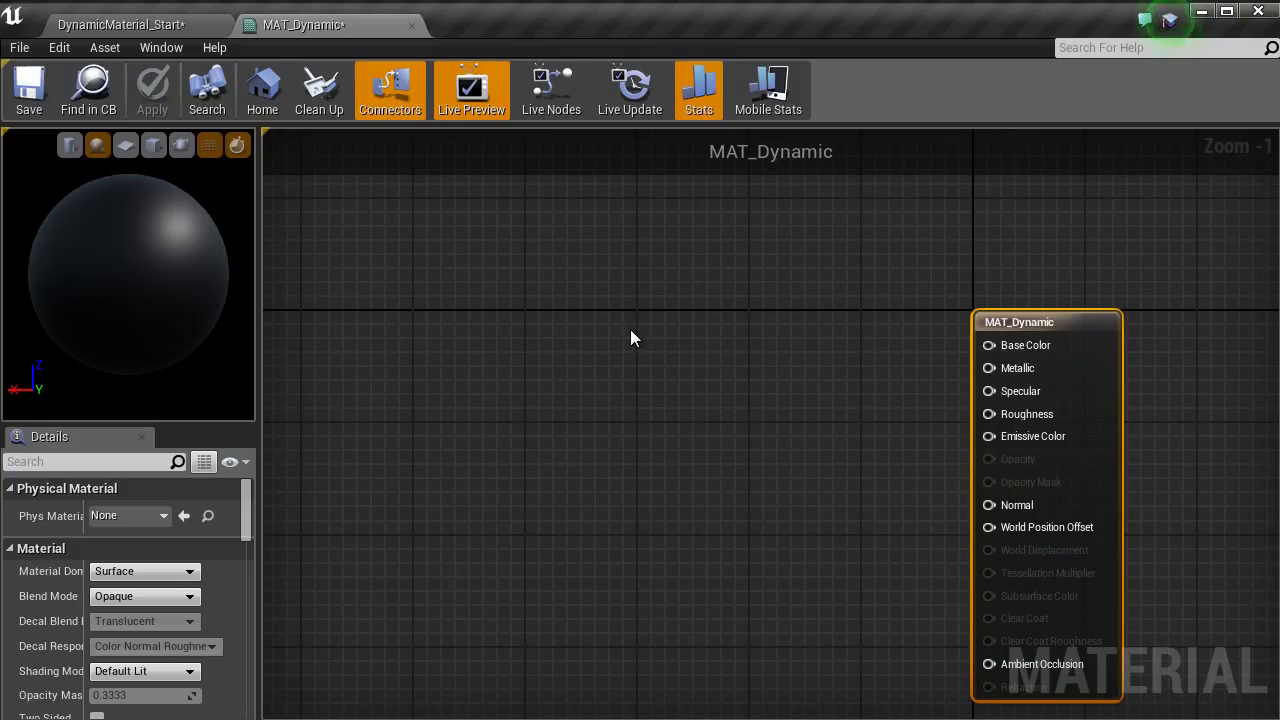
click(722, 338)
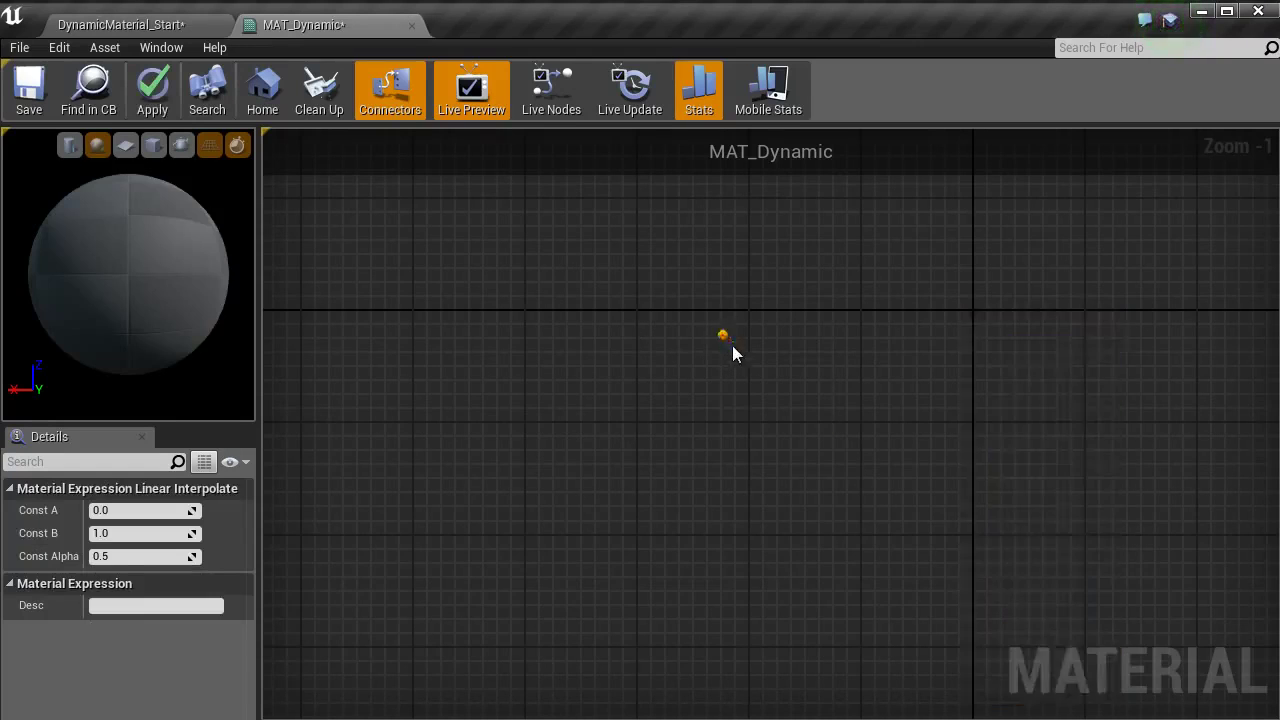
Look up the Linear Interpolate node by searching the available nodes for lerp.
right_click(585, 262)
text(lerp)
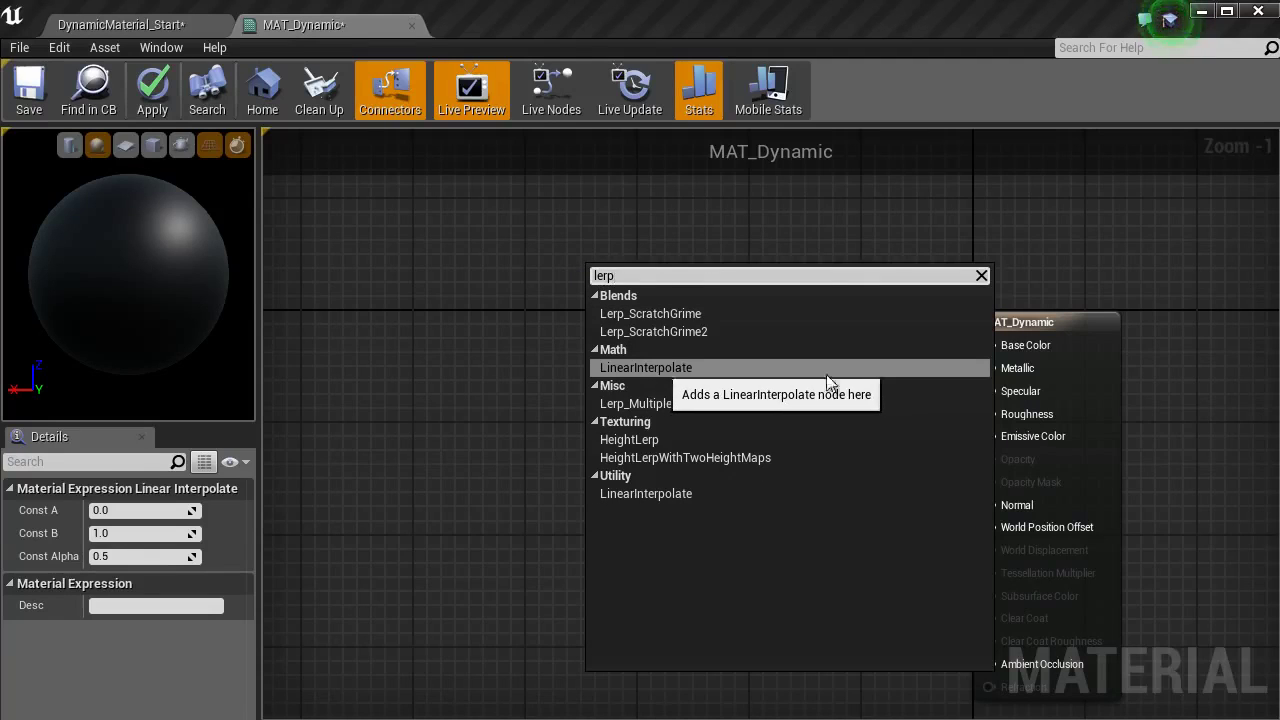
click(549, 409)
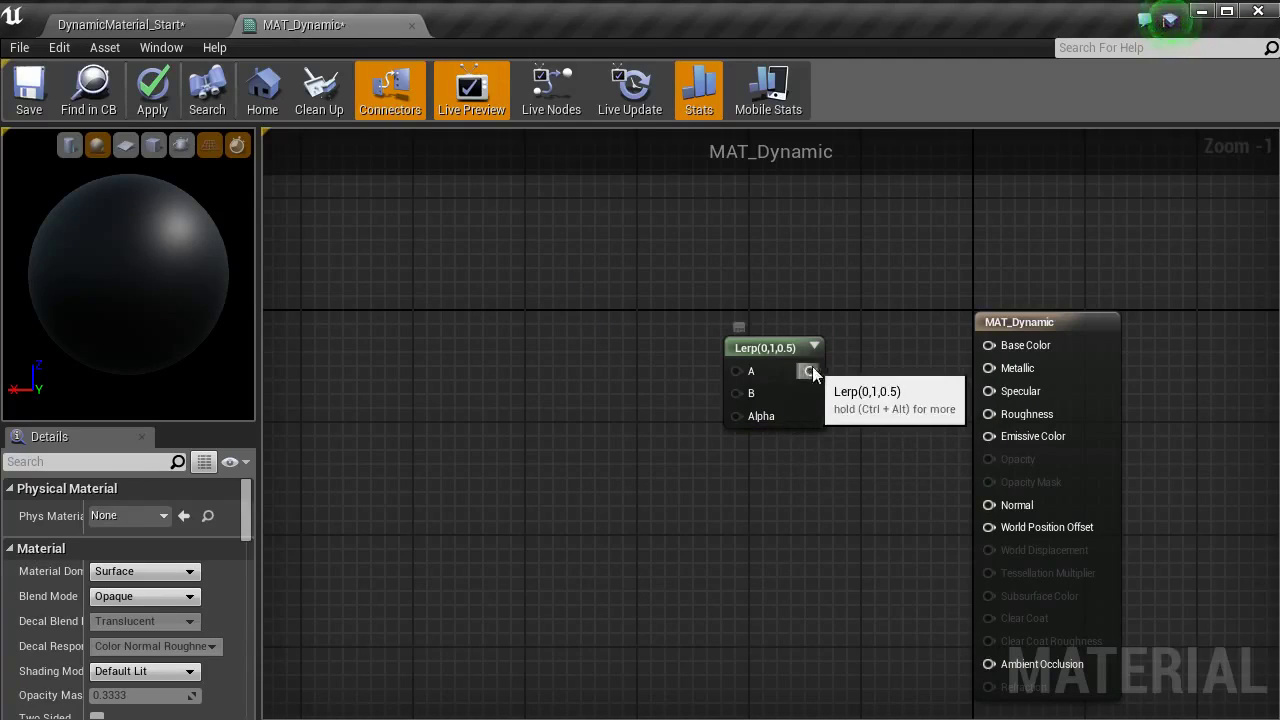
Connect the Lerp output to the material's Base Color and move the Lerp node closer to the MAT_Dynamic node.
drag(812, 373, 1005, 345)
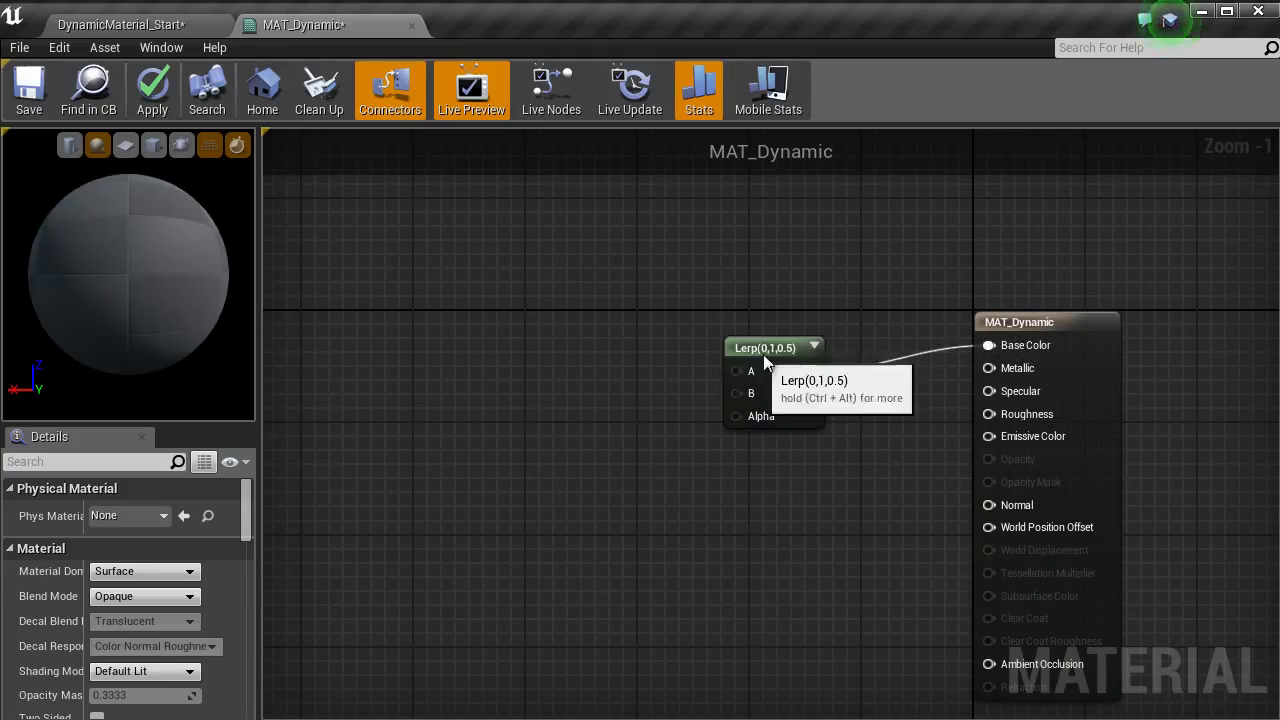
drag(763, 354, 815, 327)
right_drag(773, 356, 843, 388)
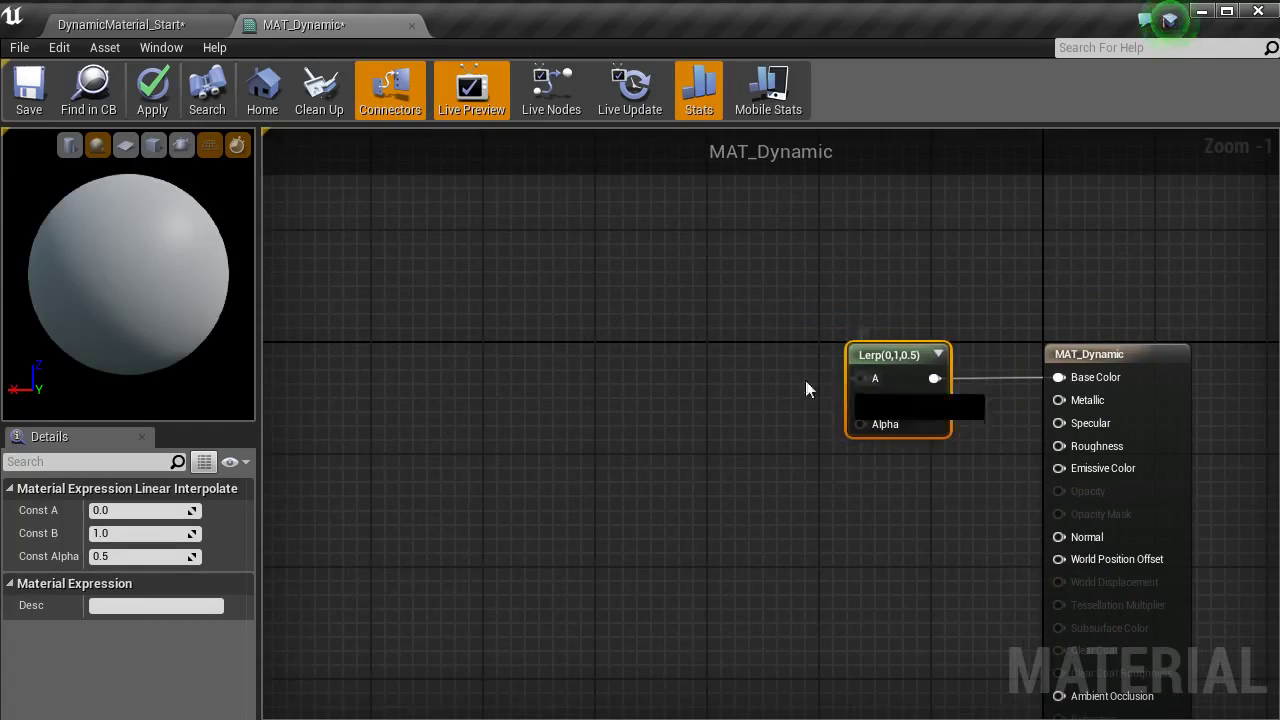
Add a vector parameter named Color1 feeding the Lerp's A input, and place it above and left of the Lerp.
drag(860, 378, 731, 330)
text(vectorpa)
key(Return)
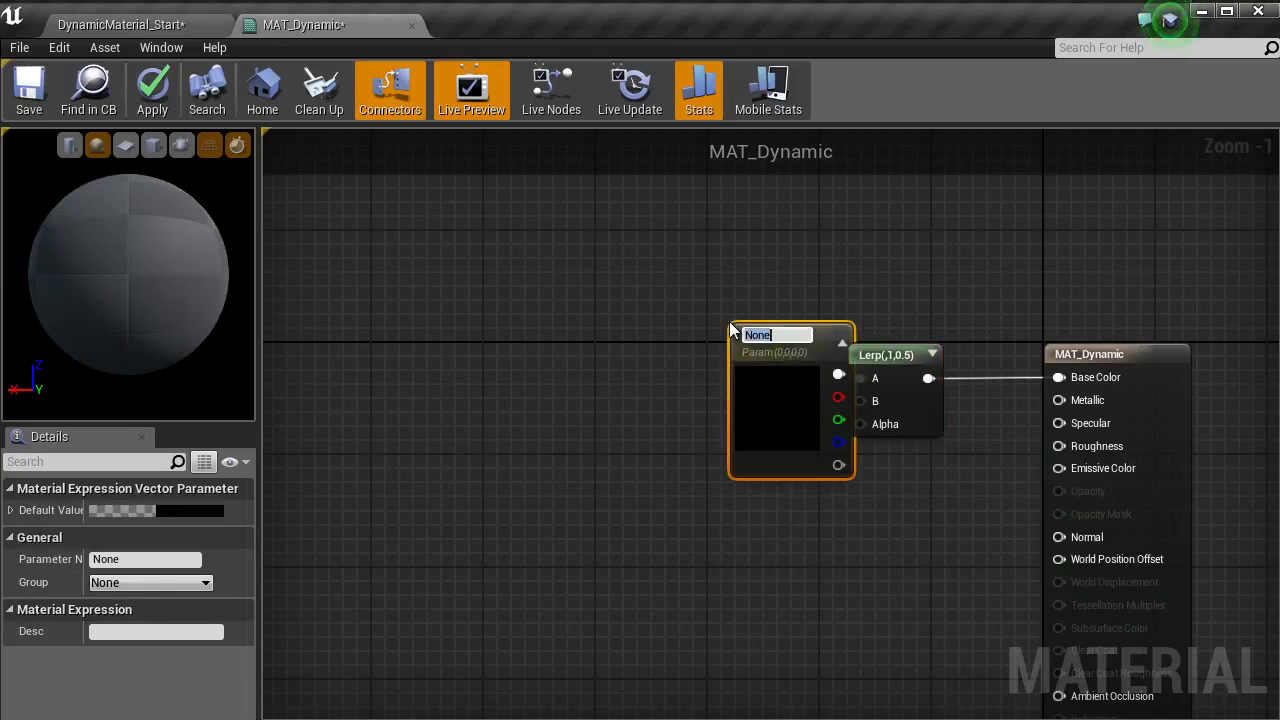
text(Color1)
key(Return)
drag(765, 421, 630, 315)
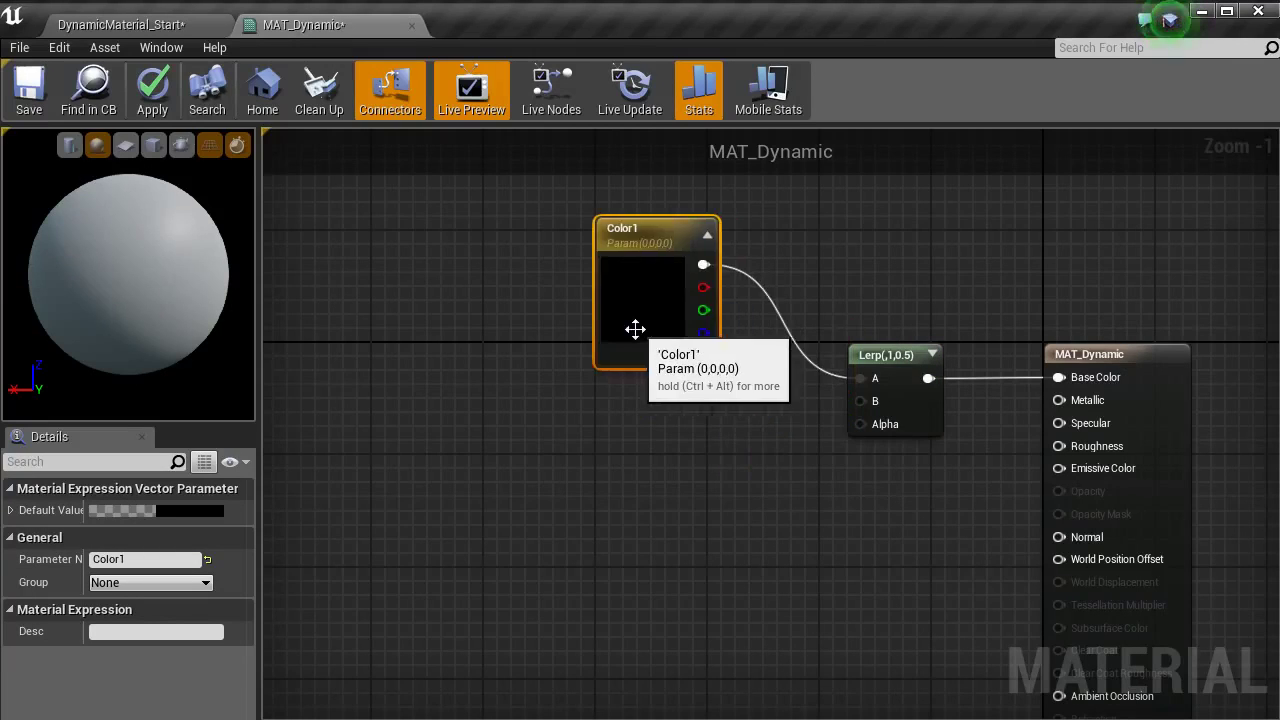
Duplicate Color1 below it, rename the copy Color2, and connect it to the Lerp's B input.
key(ctrl+w)
drag(792, 484, 623, 516)
click(161, 560)
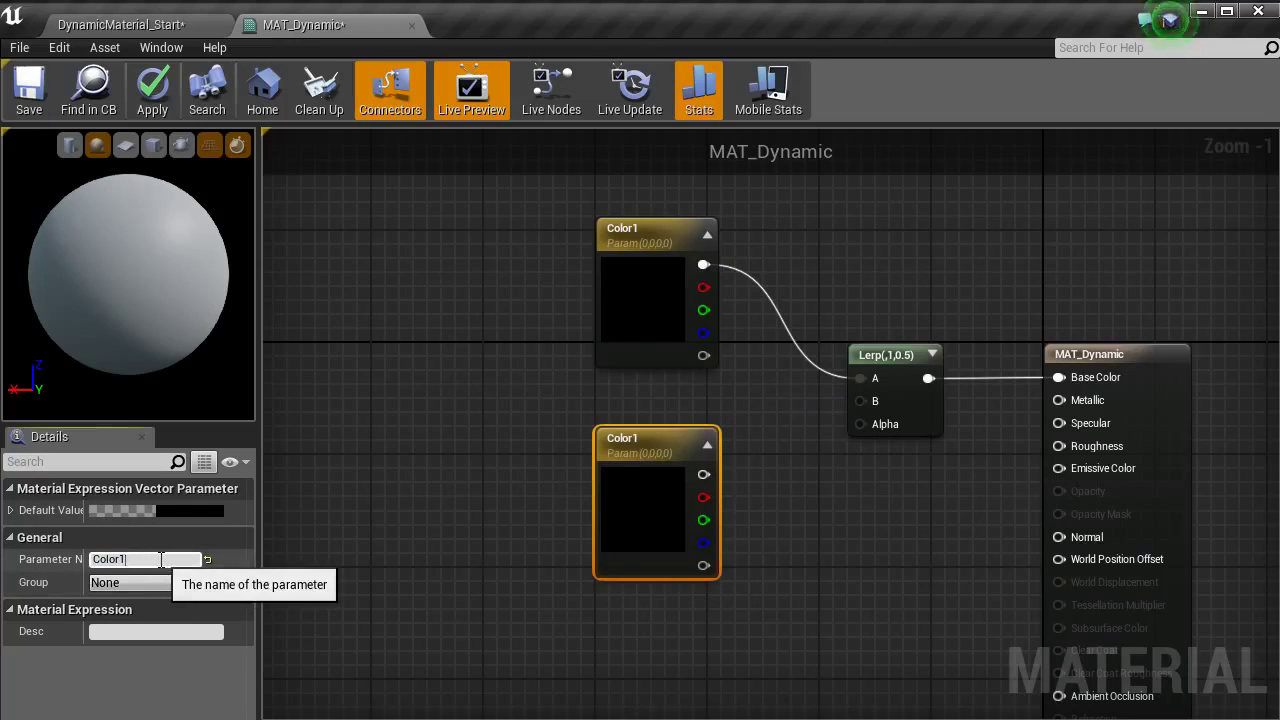
key(Return)
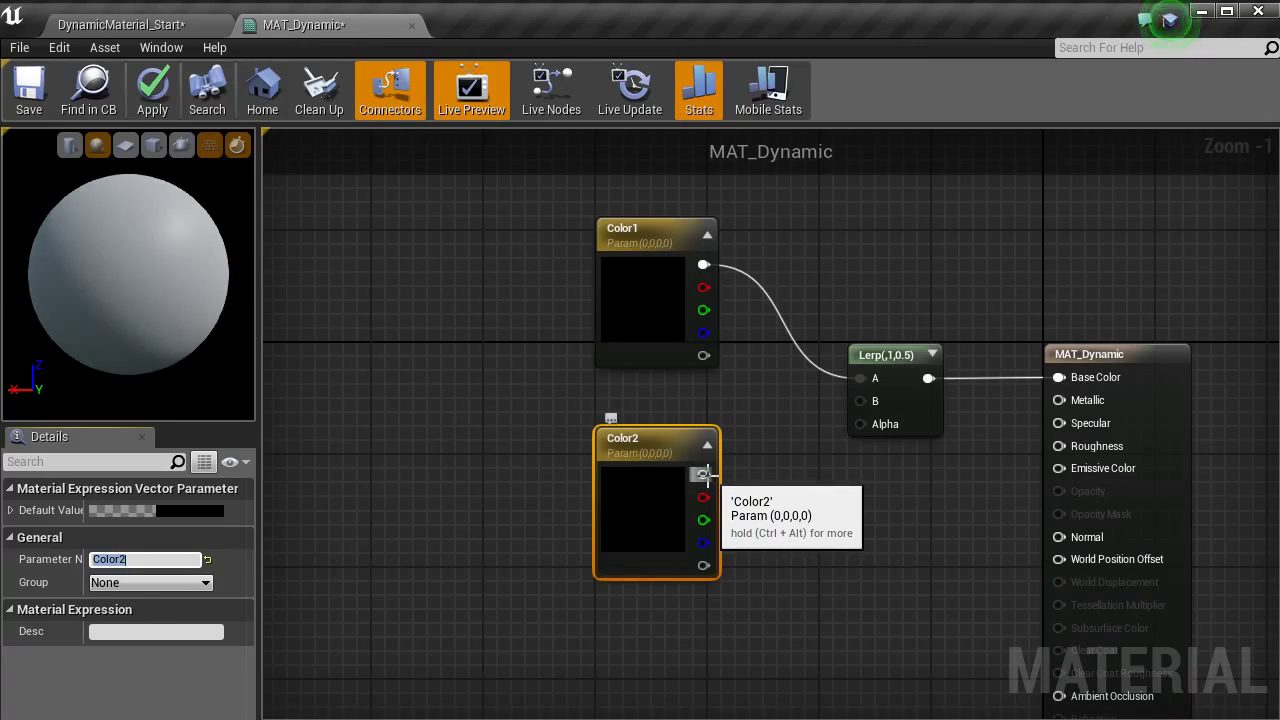
drag(704, 476, 860, 401)
drag(634, 449, 620, 422)
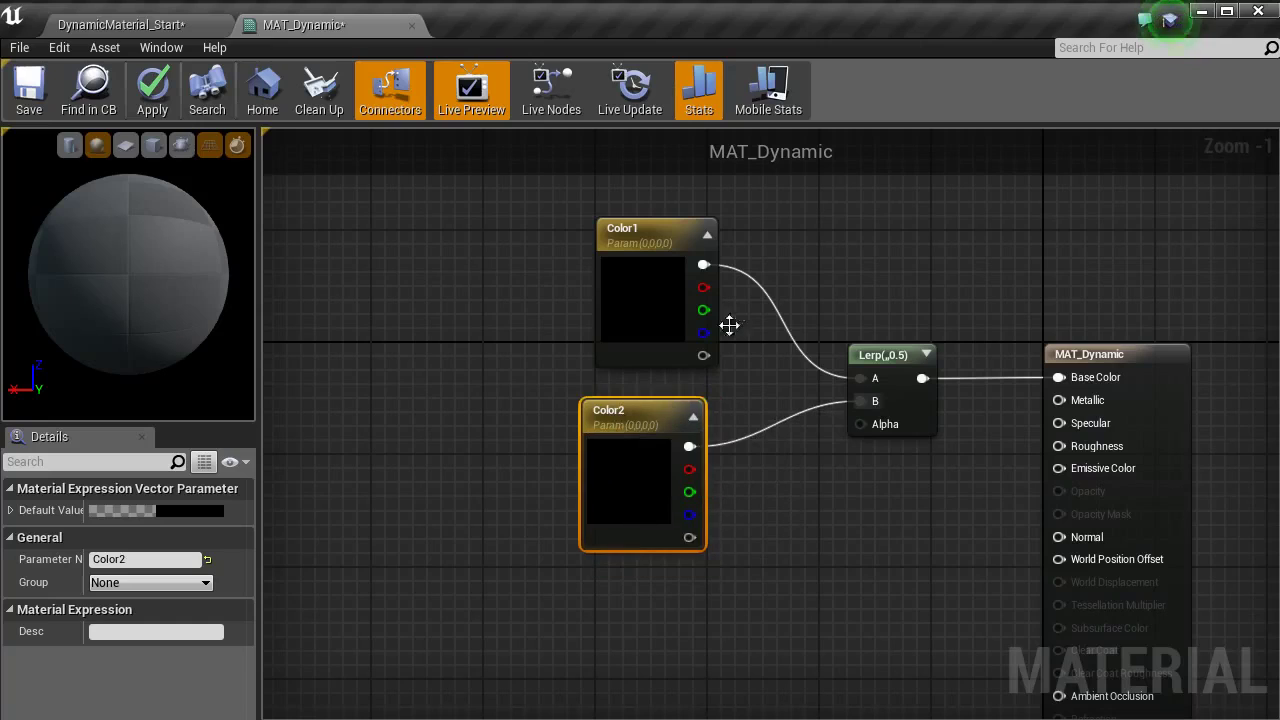
Set Color2's default value to a bright blue of about R 0, G 0.367, B 0.89.
click(208, 511)
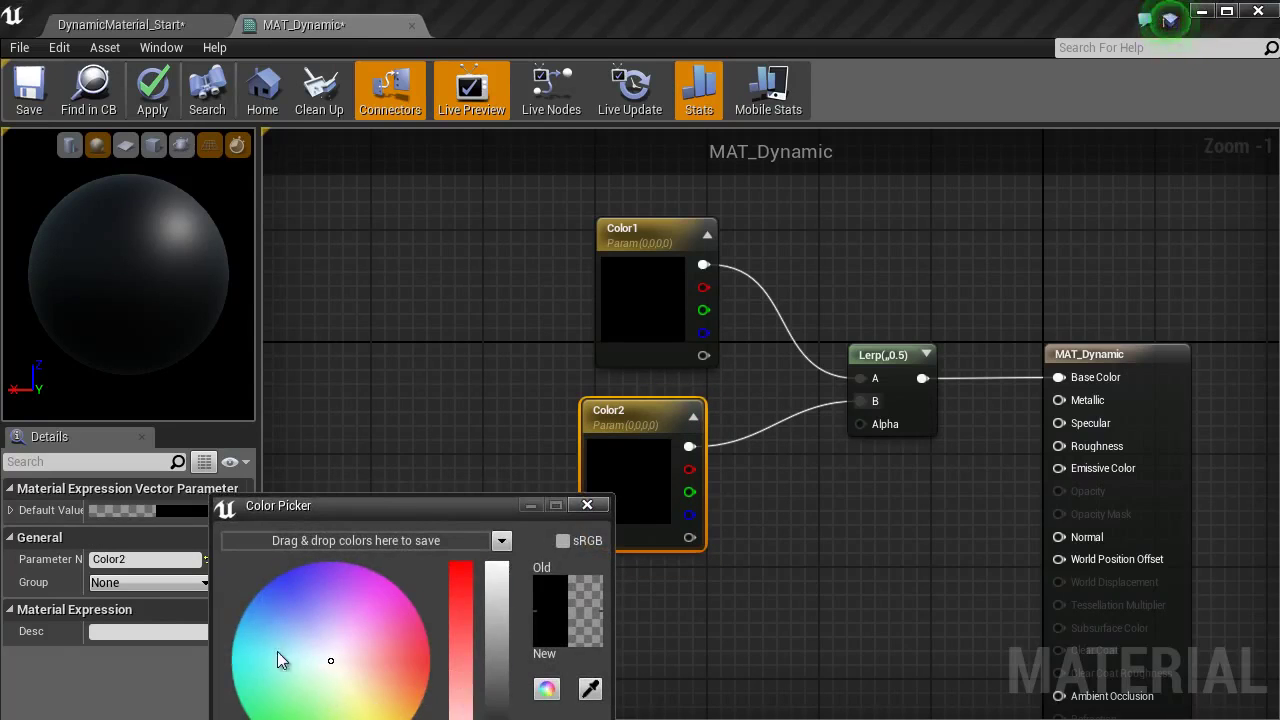
drag(269, 650, 249, 607)
drag(497, 600, 497, 583)
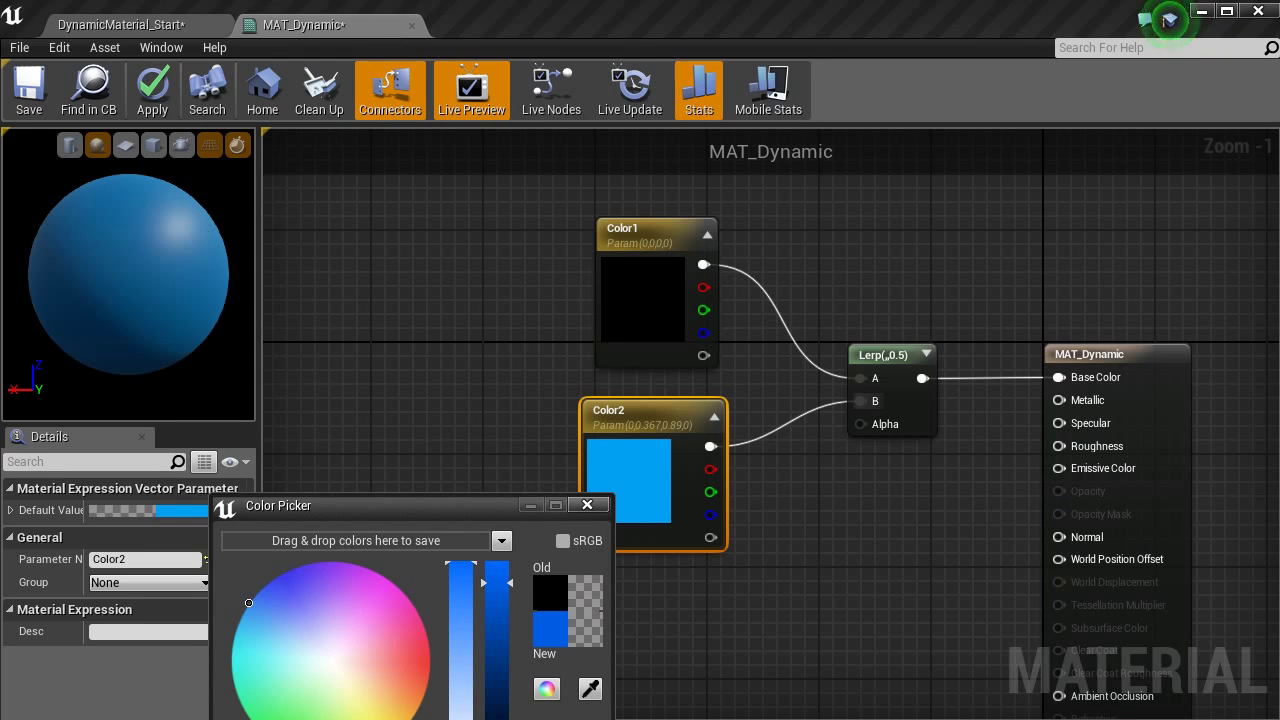
click(651, 449)
Set Color1's default value to a red of about R 0.94, G 0.025, B 0.097.
click(644, 307)
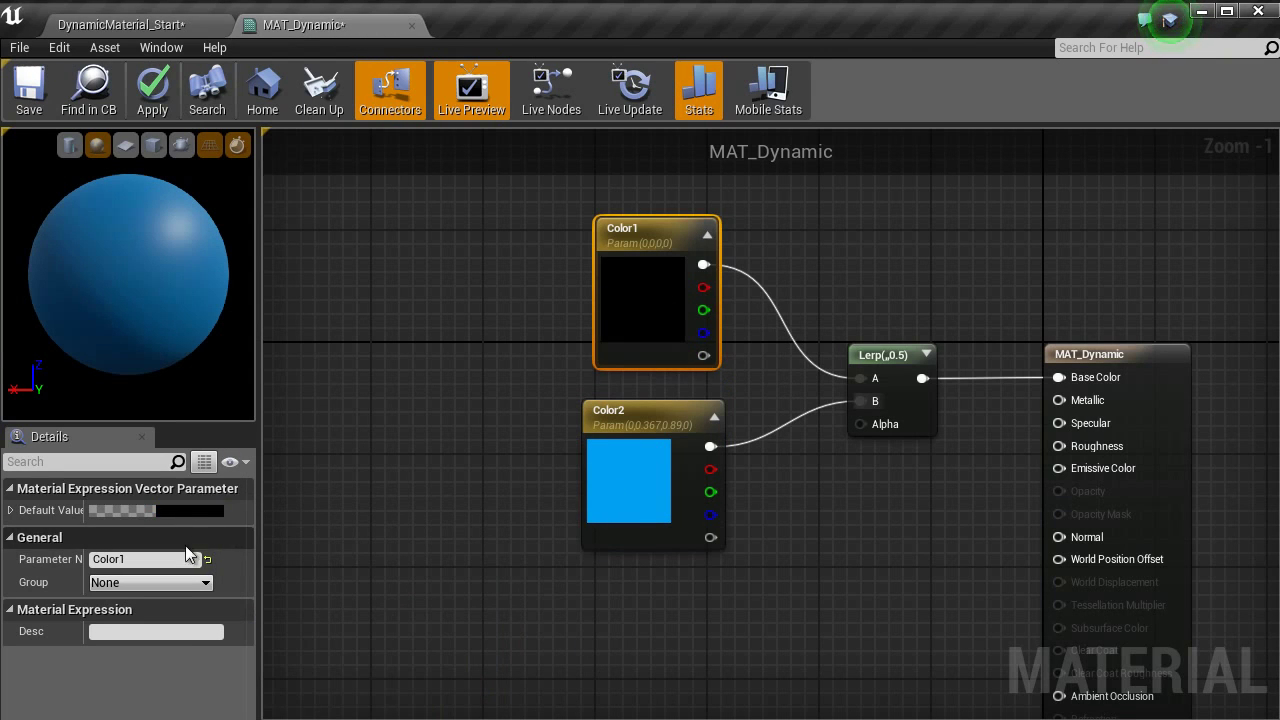
click(195, 510)
drag(458, 505, 457, 241)
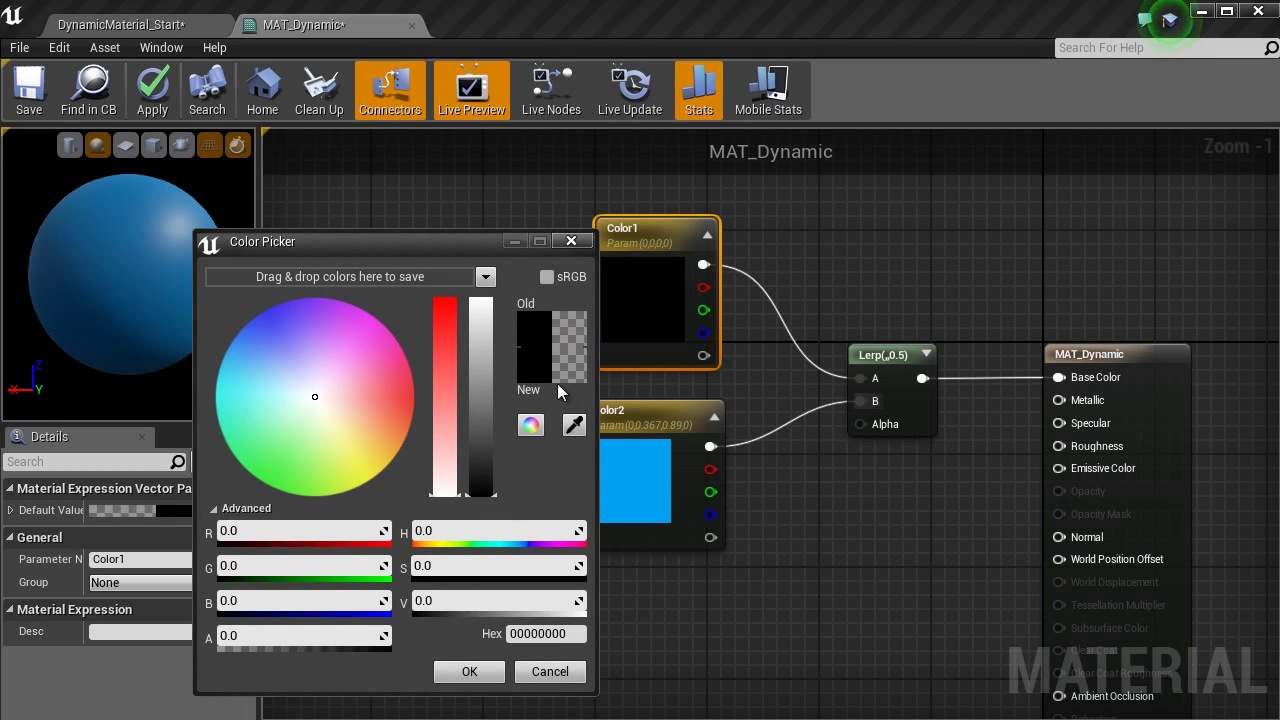
drag(348, 404, 411, 389)
drag(480, 470, 480, 312)
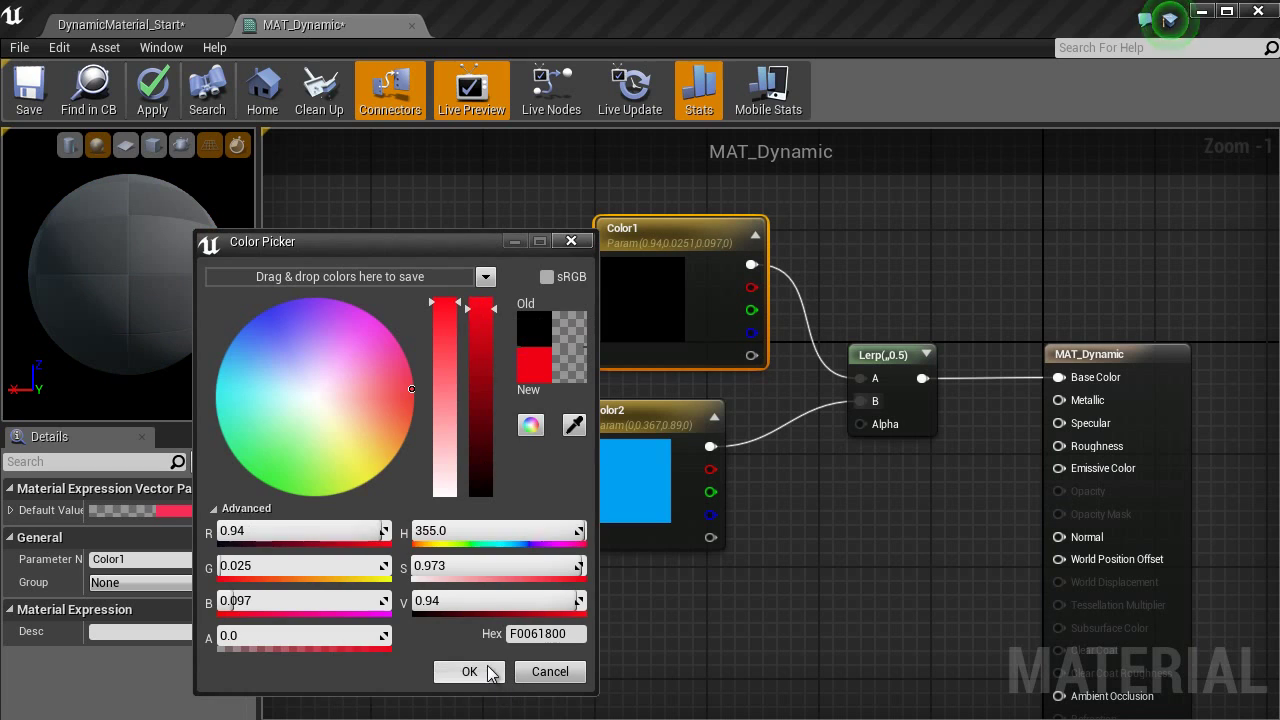
click(489, 669)
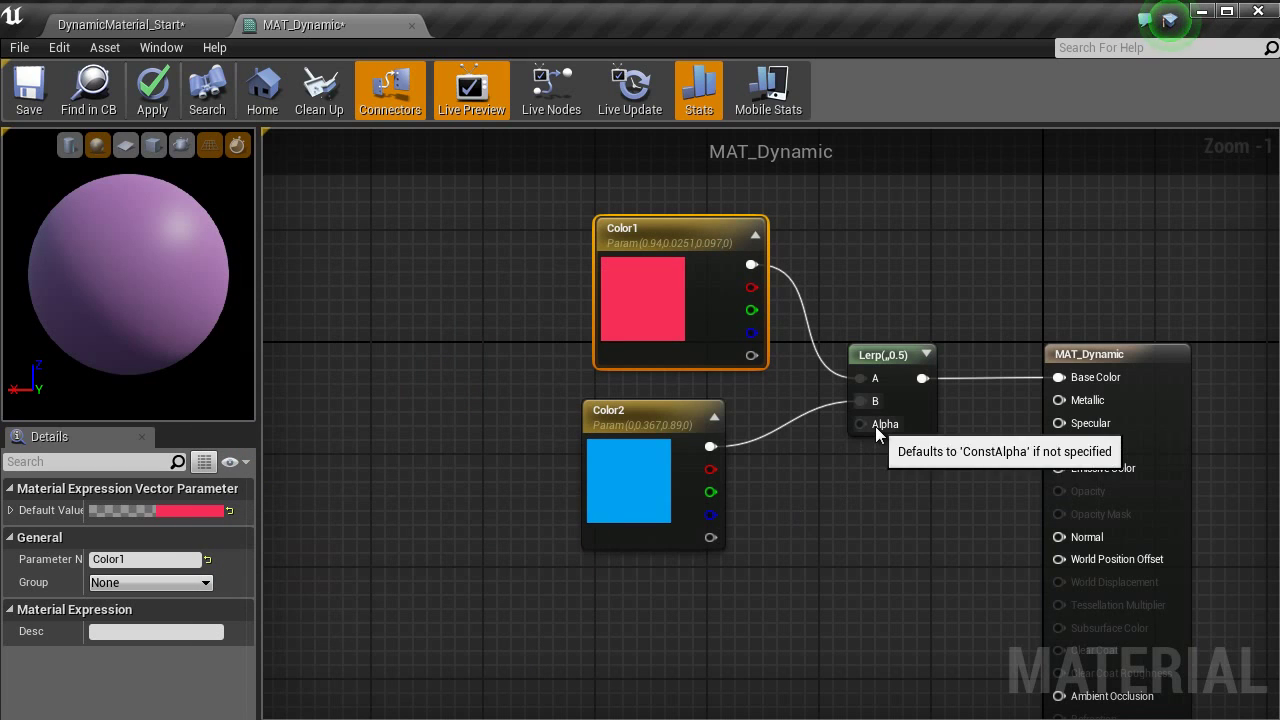
Add a Constant node feeding the Lerp's Alpha input and place it below the Color2 parameter.
drag(875, 426, 768, 650)
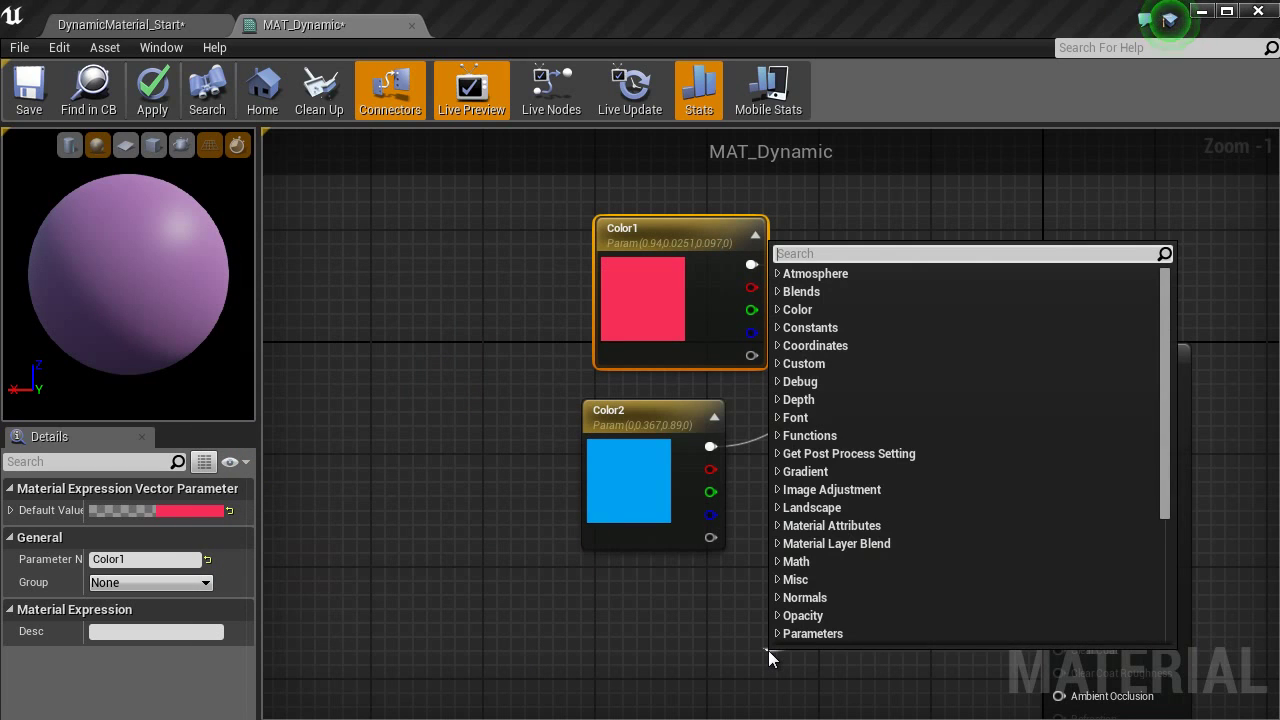
text(con)
key(Return)
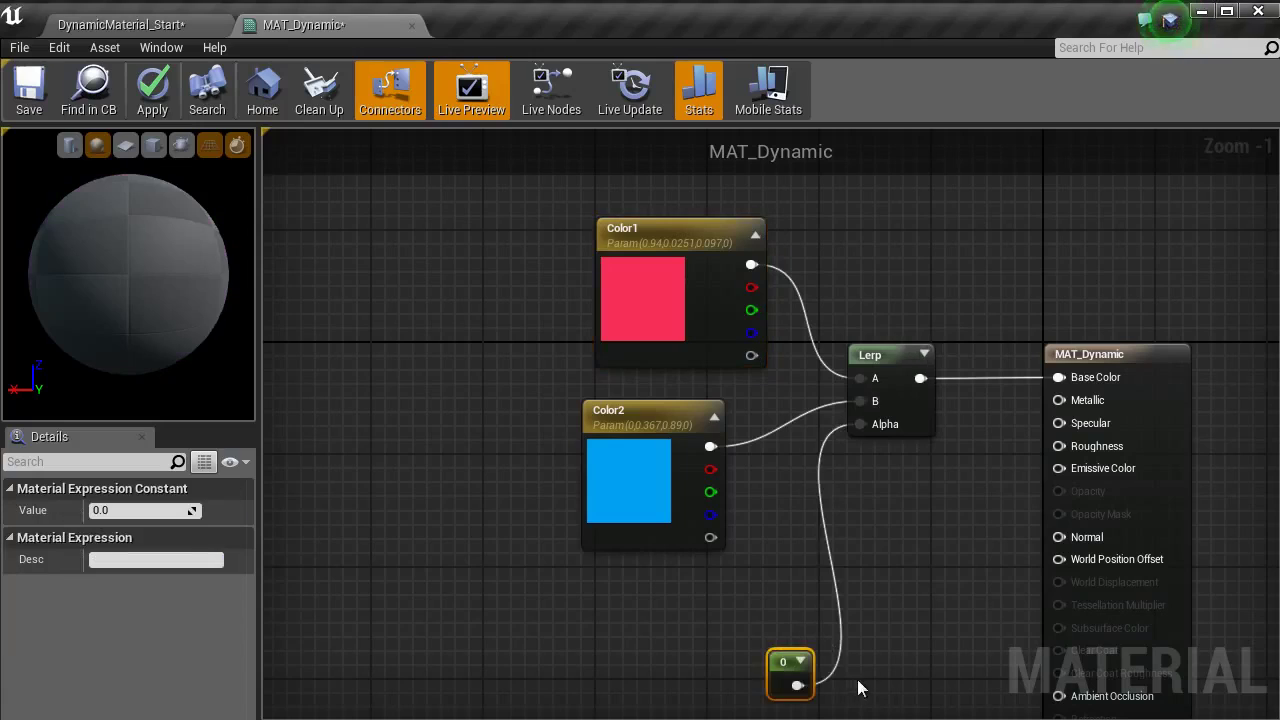
drag(773, 688, 691, 621)
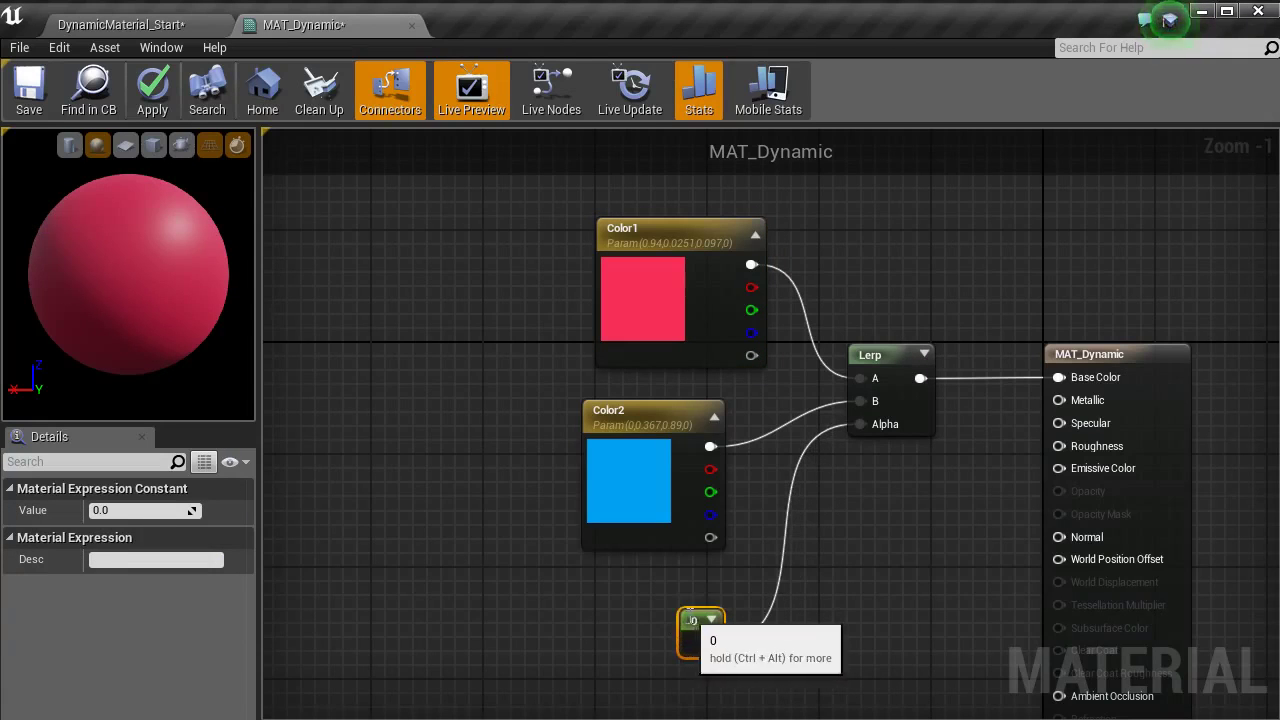
Convert the constant to a scalar parameter named Color and nudge the node aside.
right_click(691, 621)
click(763, 294)
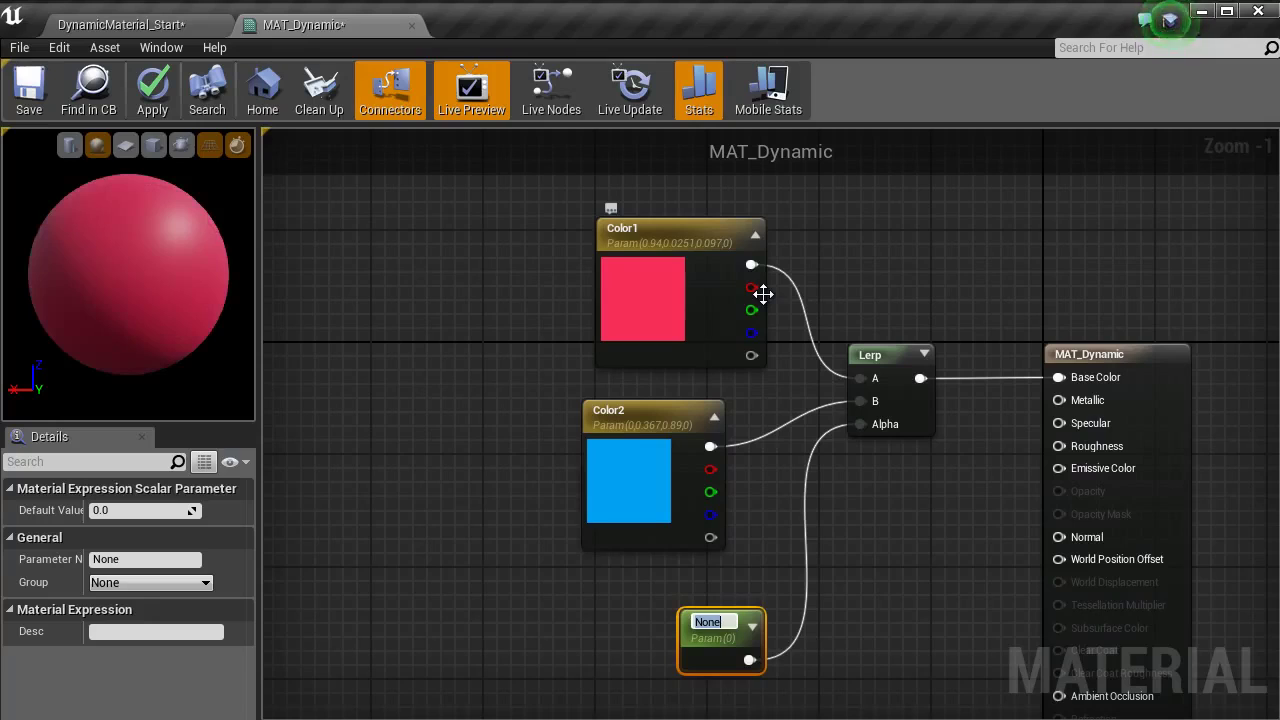
text(Color)
key(Return)
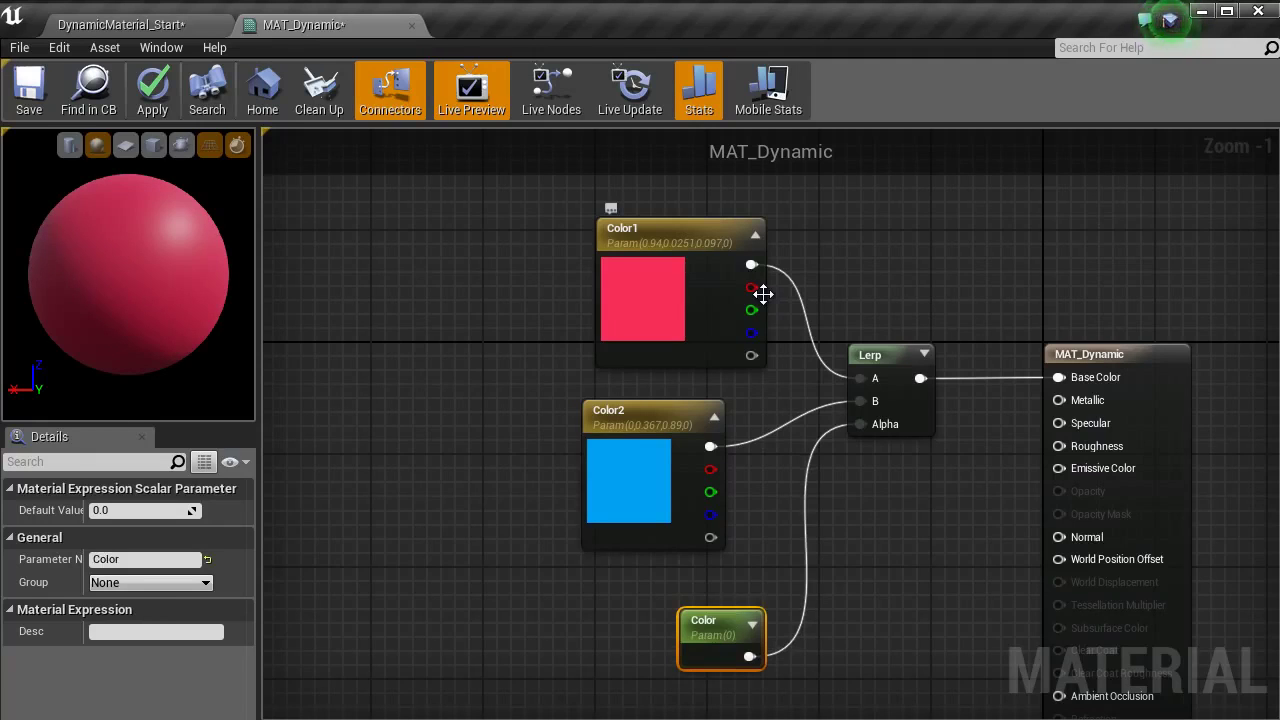
drag(681, 644, 667, 644)
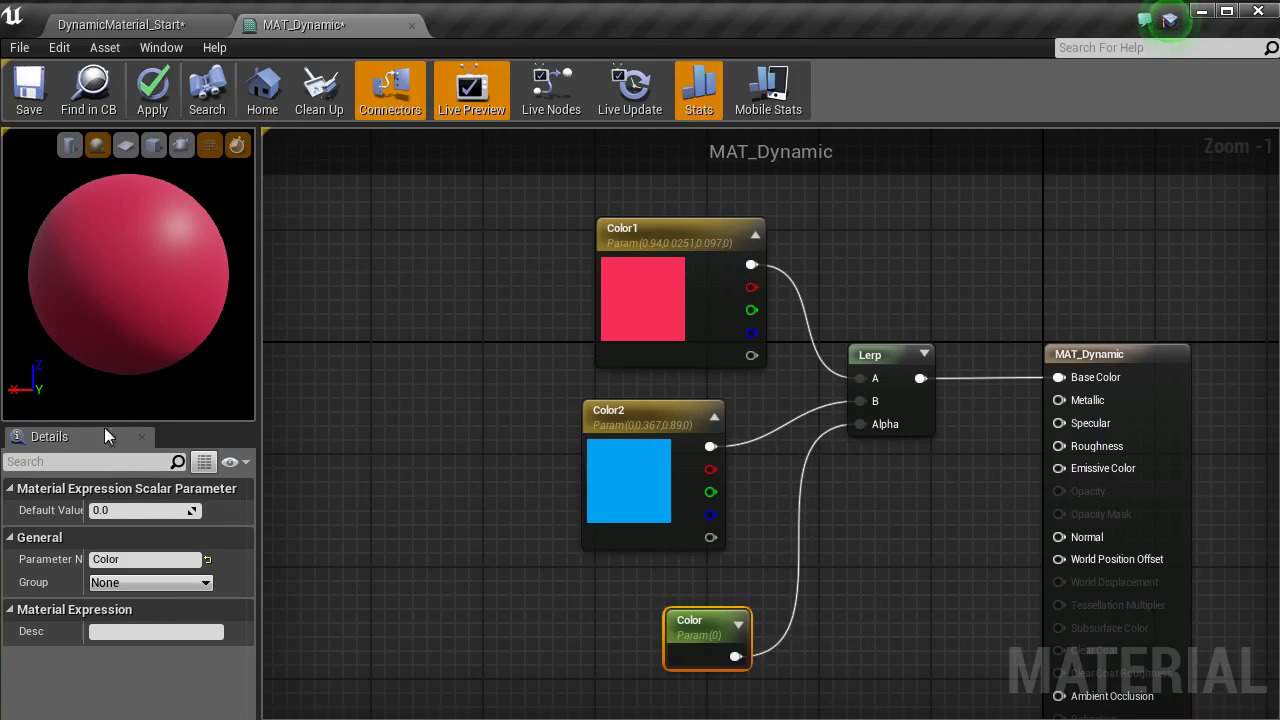
Test the blend by setting the Color parameter's default value to 1 and back to 0.
text(1)
key(Return)
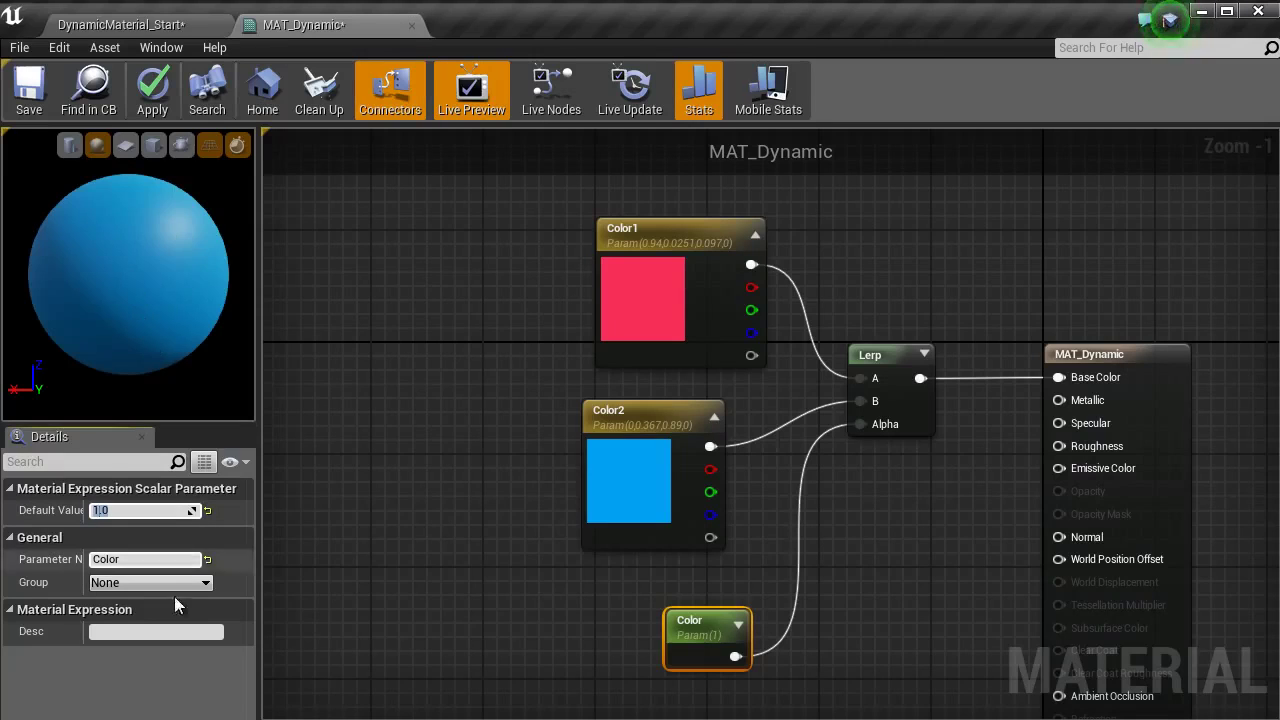
text(0)
key(Return)
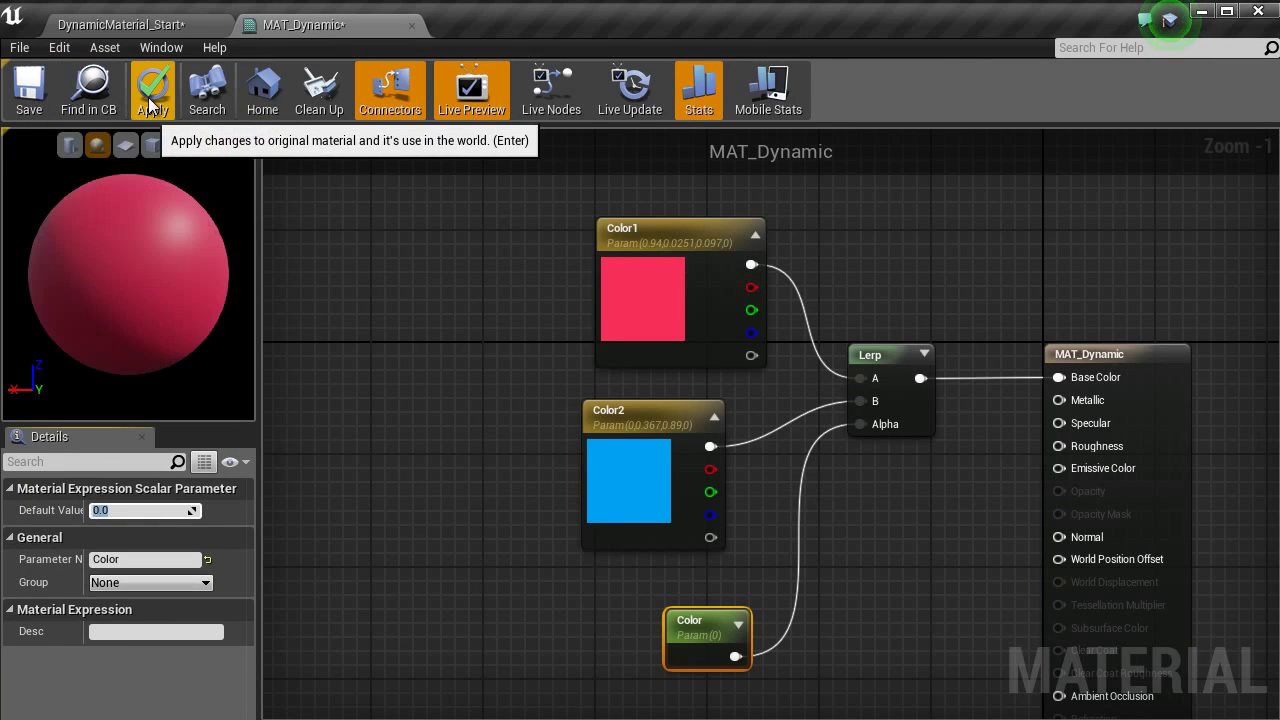
Apply the MAT_Dynamic changes and assign the material to the level sphere's Element 0 material slot.
click(152, 105)
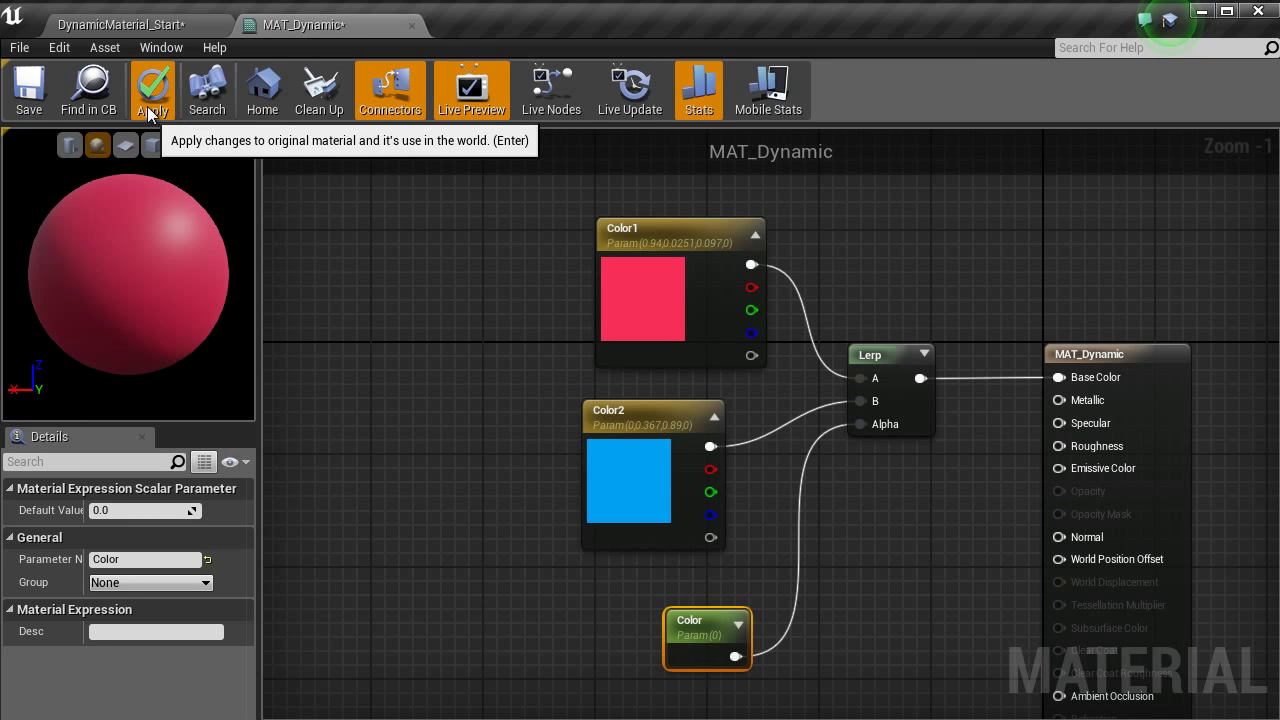
click(147, 106)
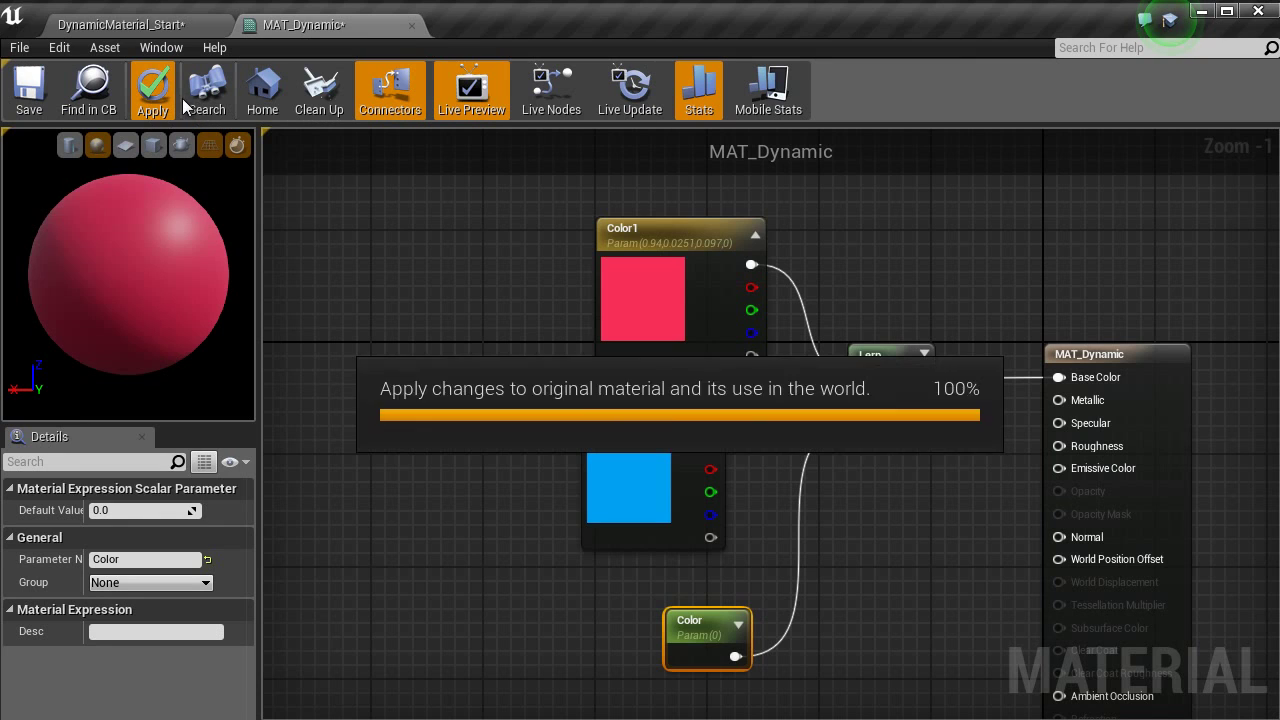
middle_click(306, 26)
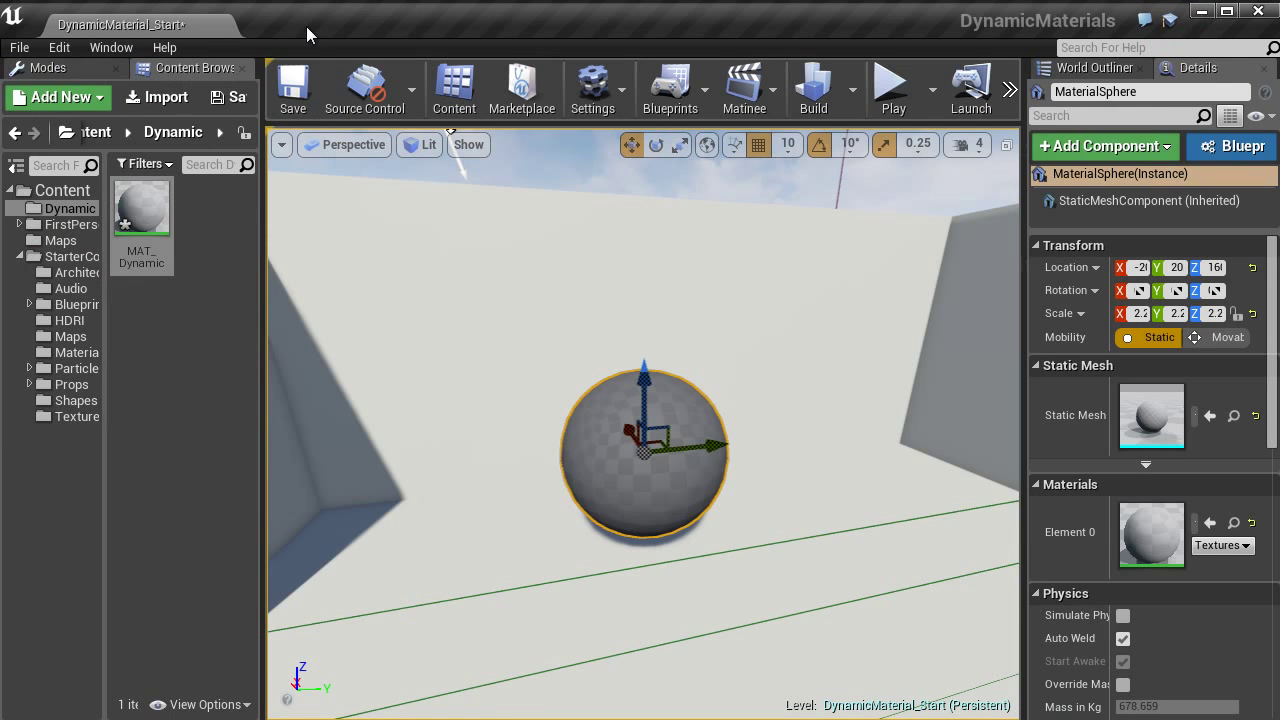
drag(141, 210, 1160, 535)
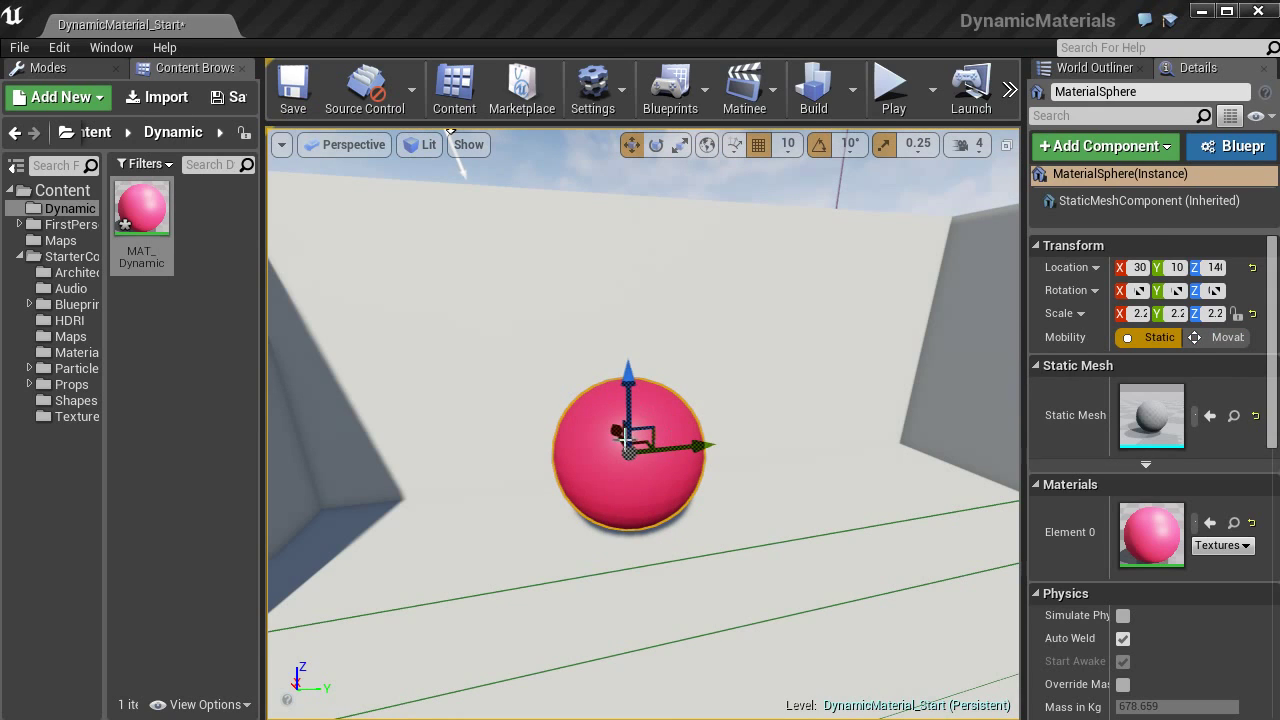
Convert the sphere into a blueprint named MaterialSphere_Blueprint in the Dynamic folder.
click(1228, 158)
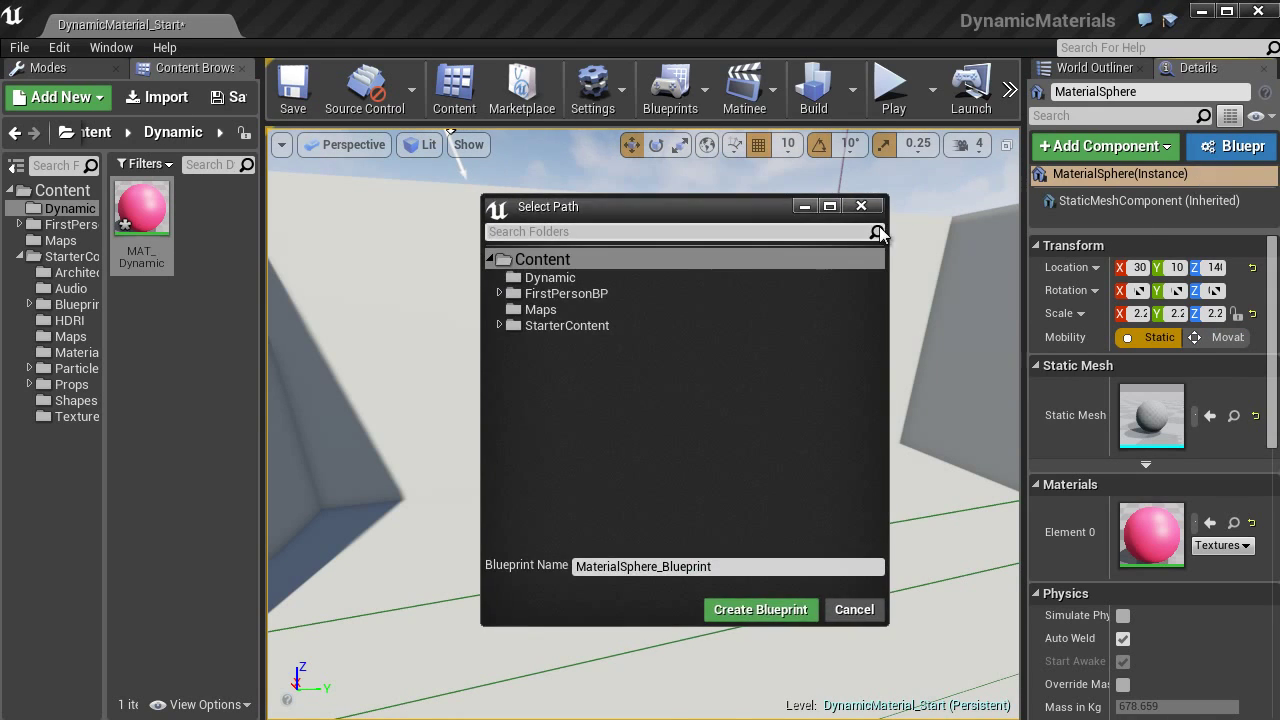
click(546, 277)
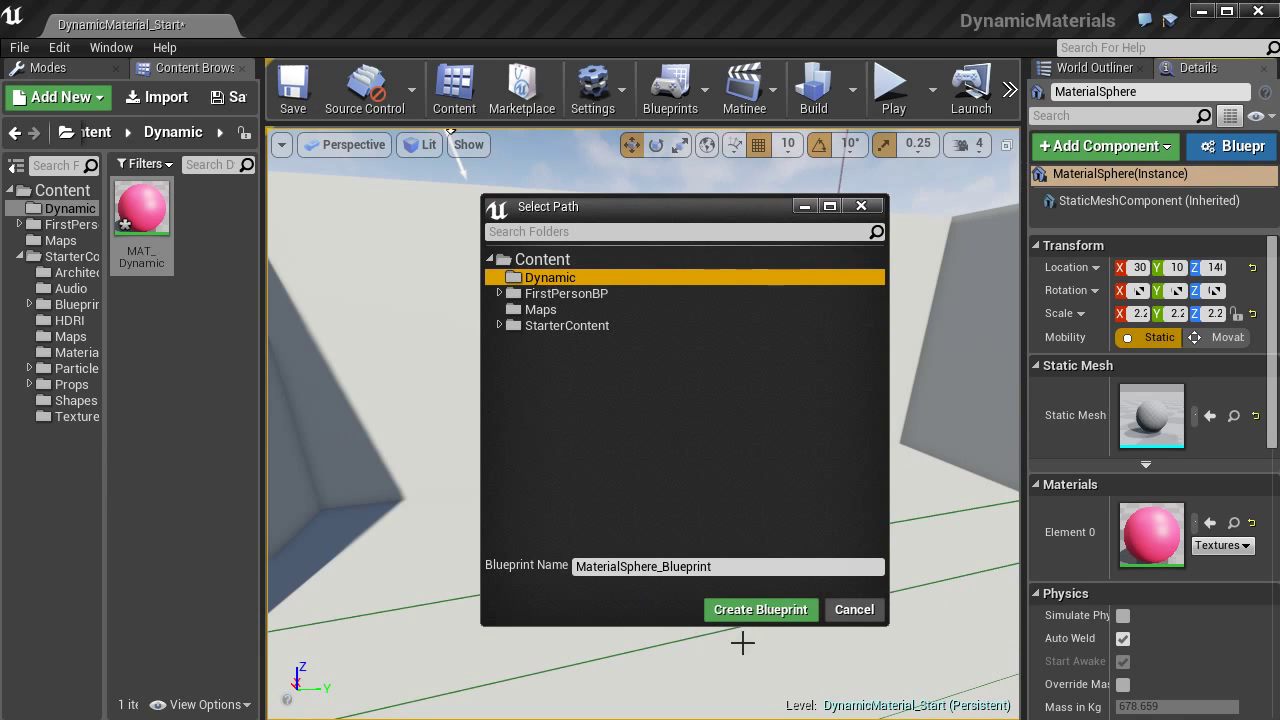
click(773, 617)
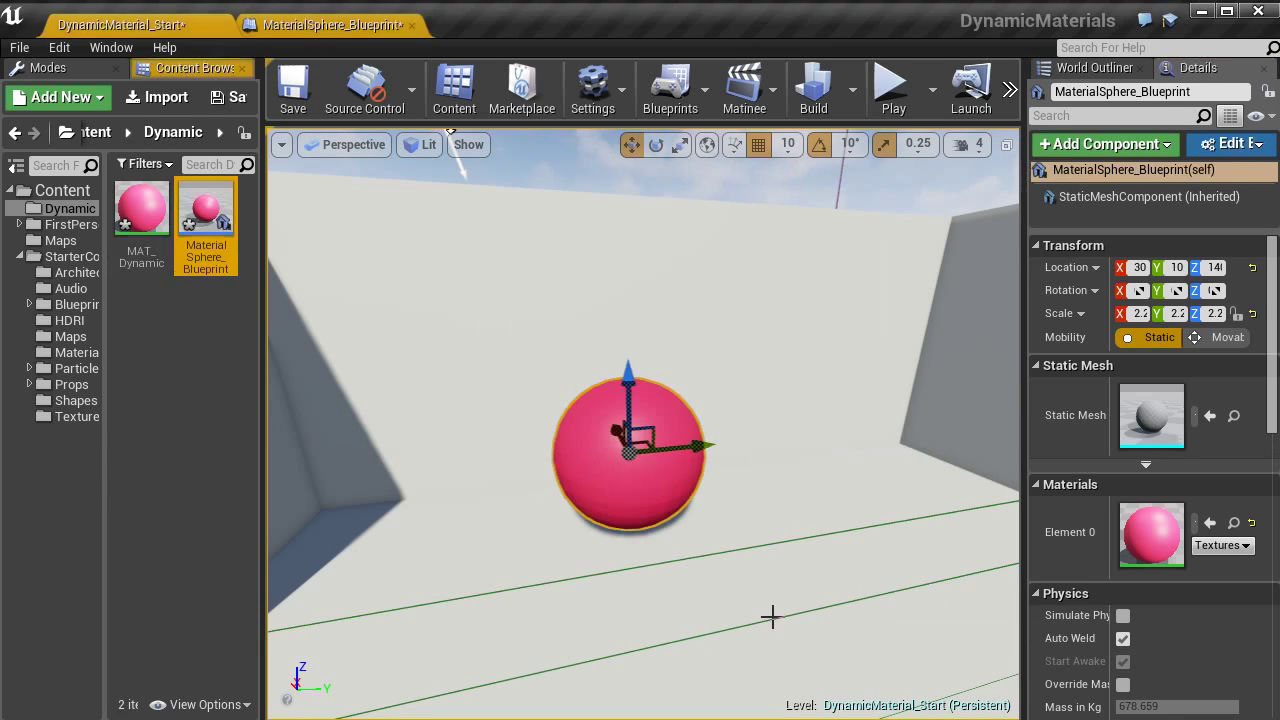
In the blueprint's Construction Script, add a Create Dynamic Material Instance (StaticMeshComponent) node connected to the Construction Script's execution output.
click(335, 30)
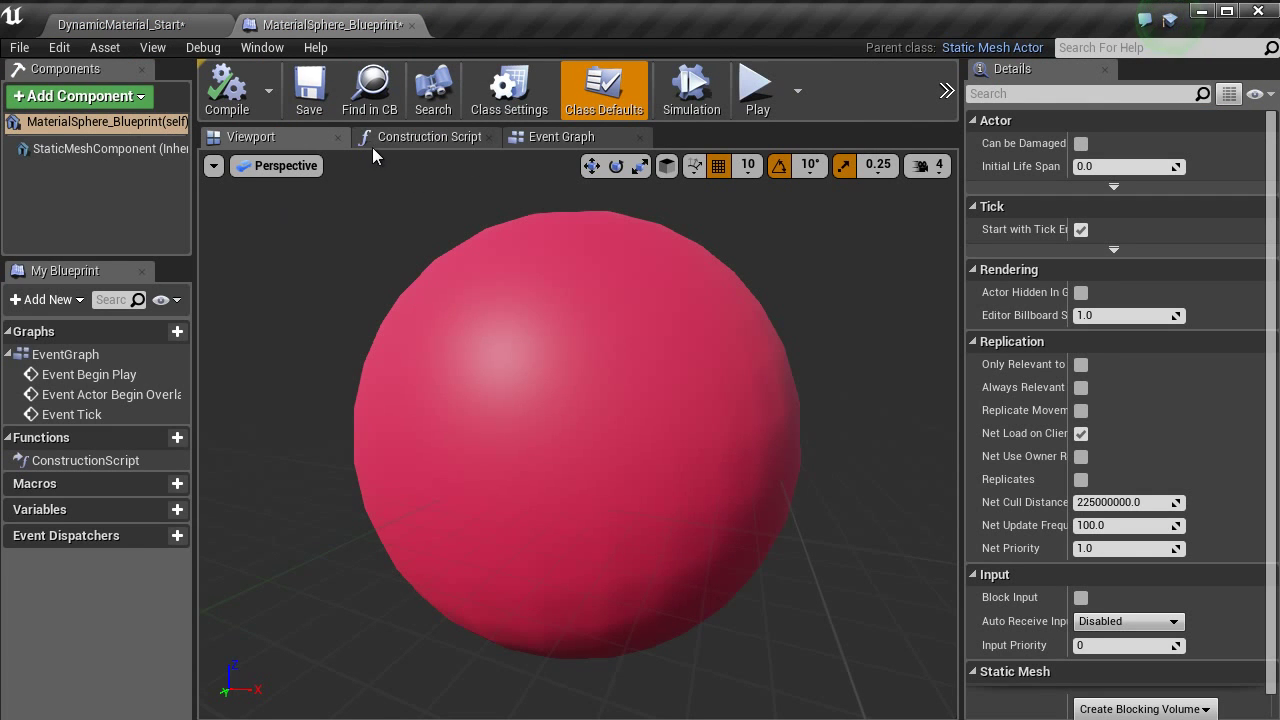
click(394, 135)
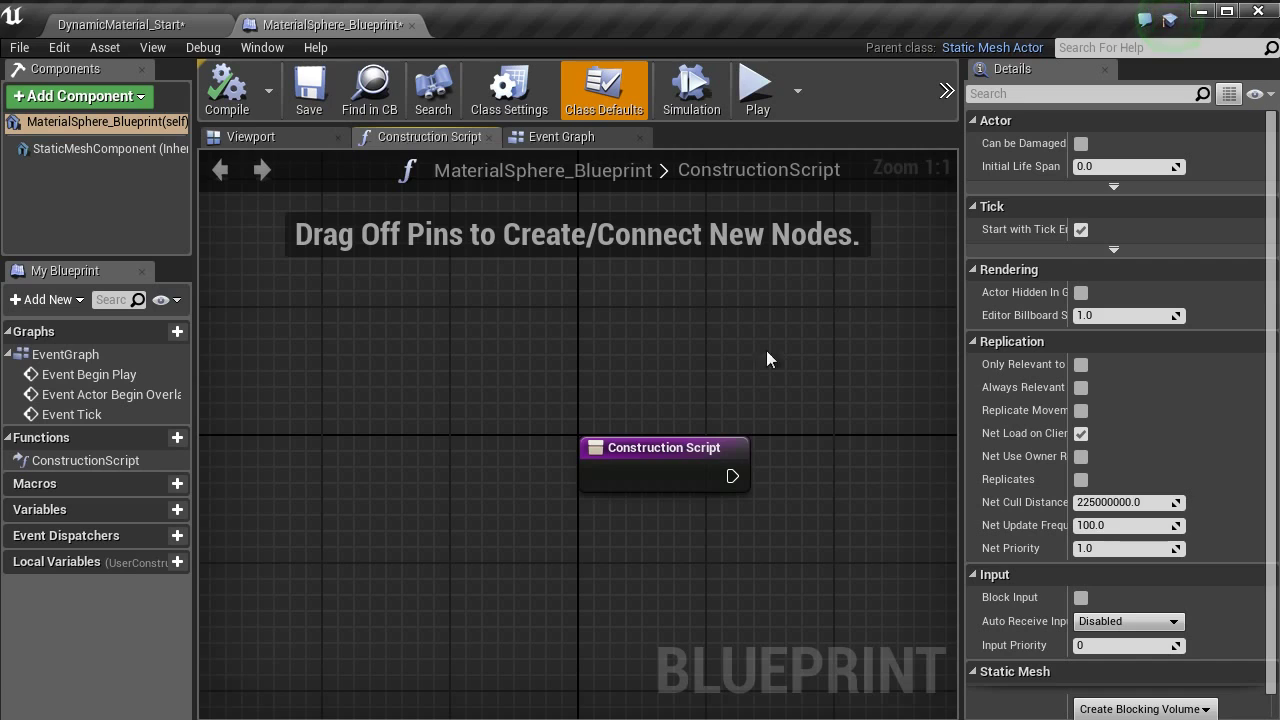
right_drag(788, 358, 595, 340)
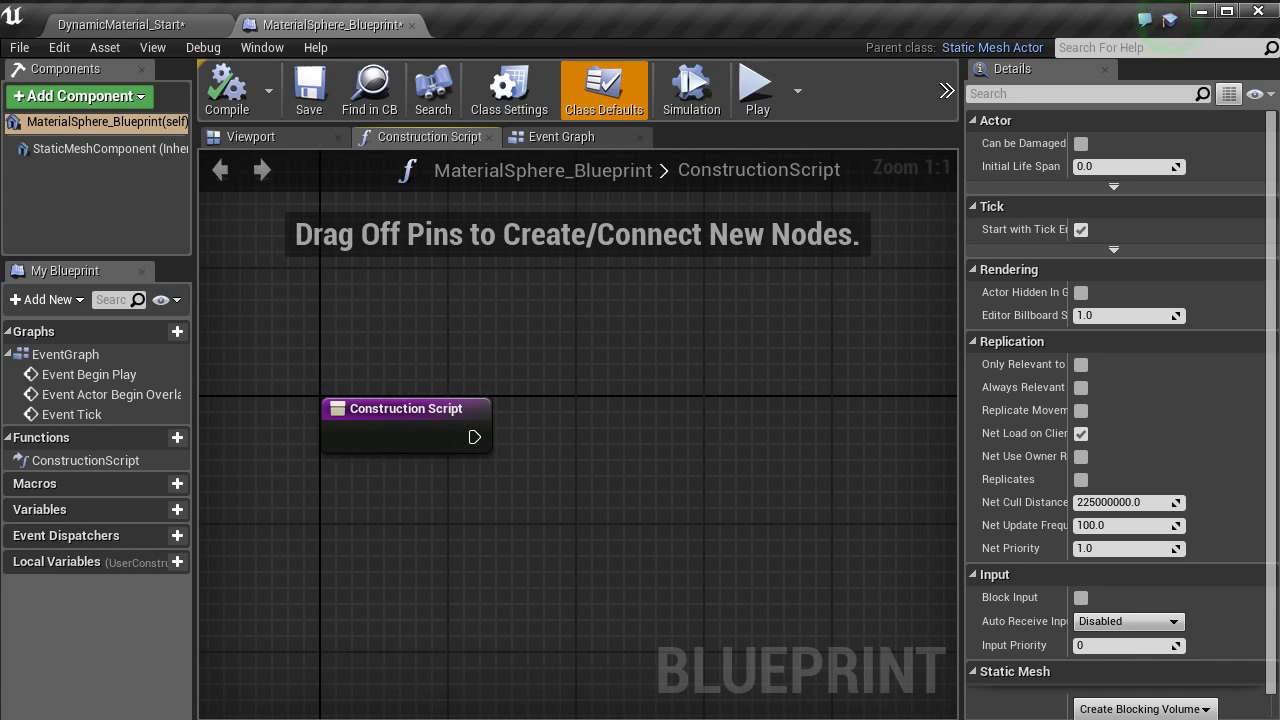
click(1170, 20)
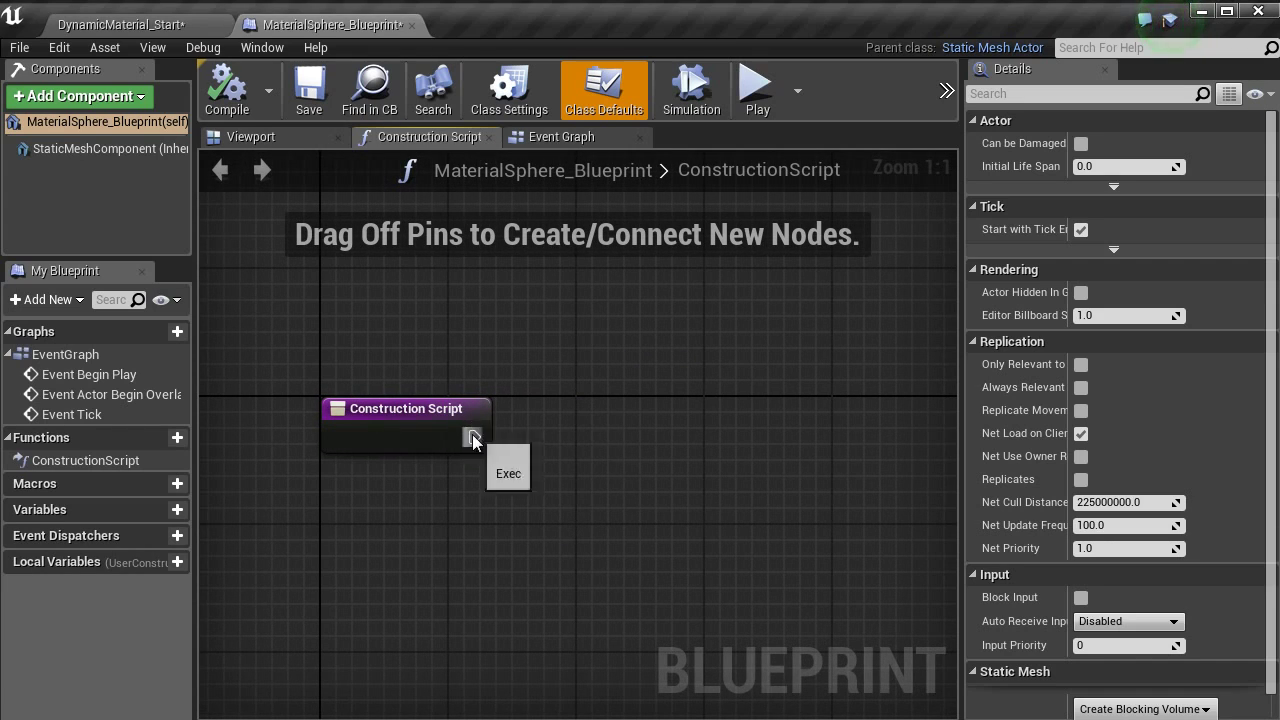
drag(474, 437, 639, 361)
text(dynamic)
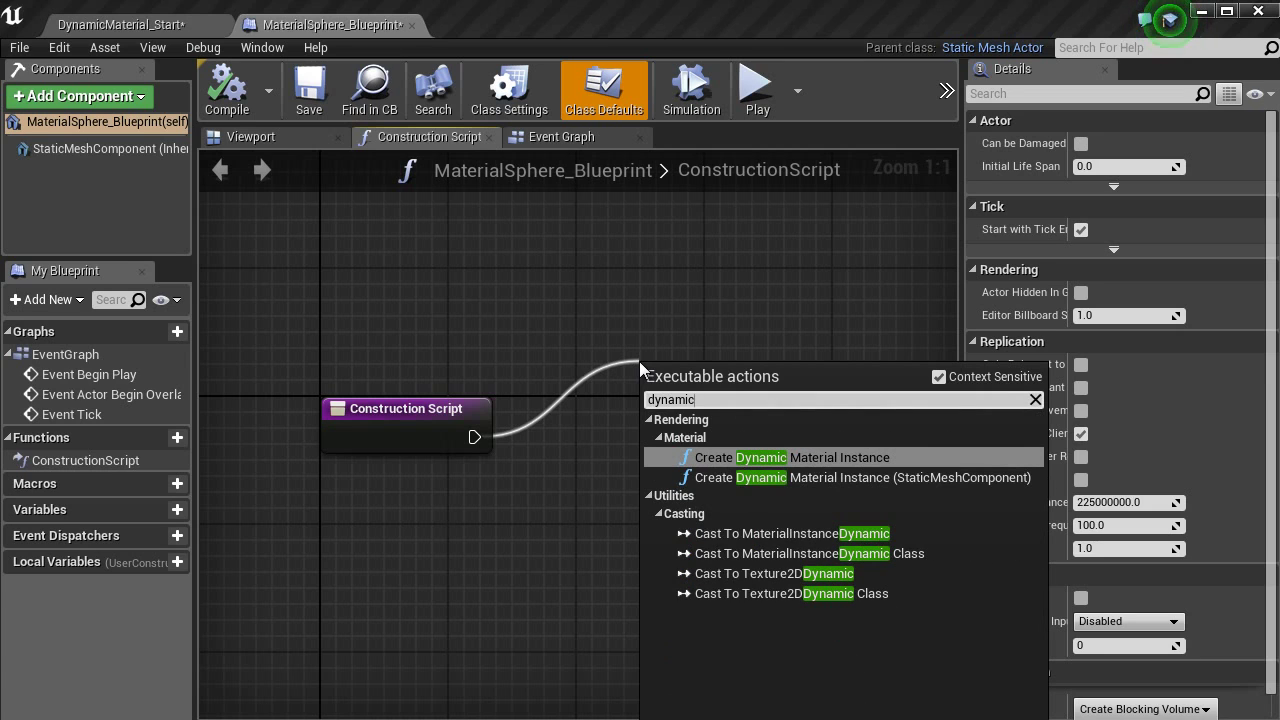
key(Down)
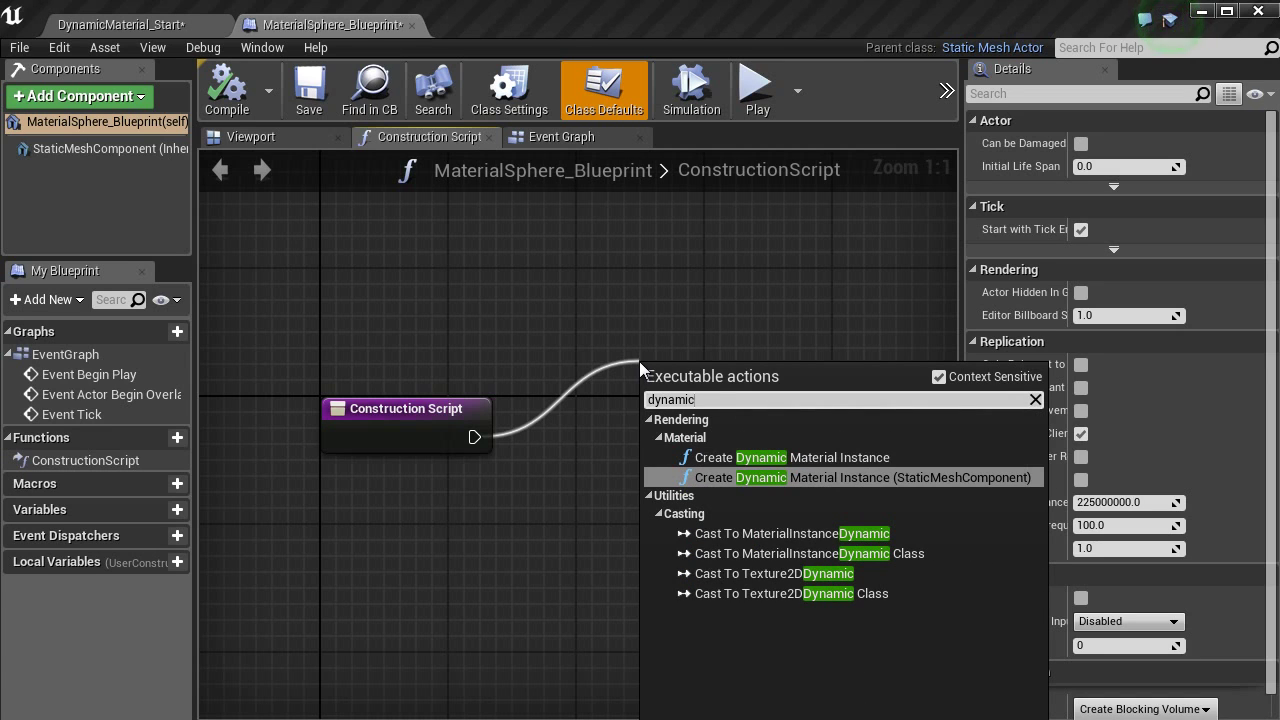
key(Return)
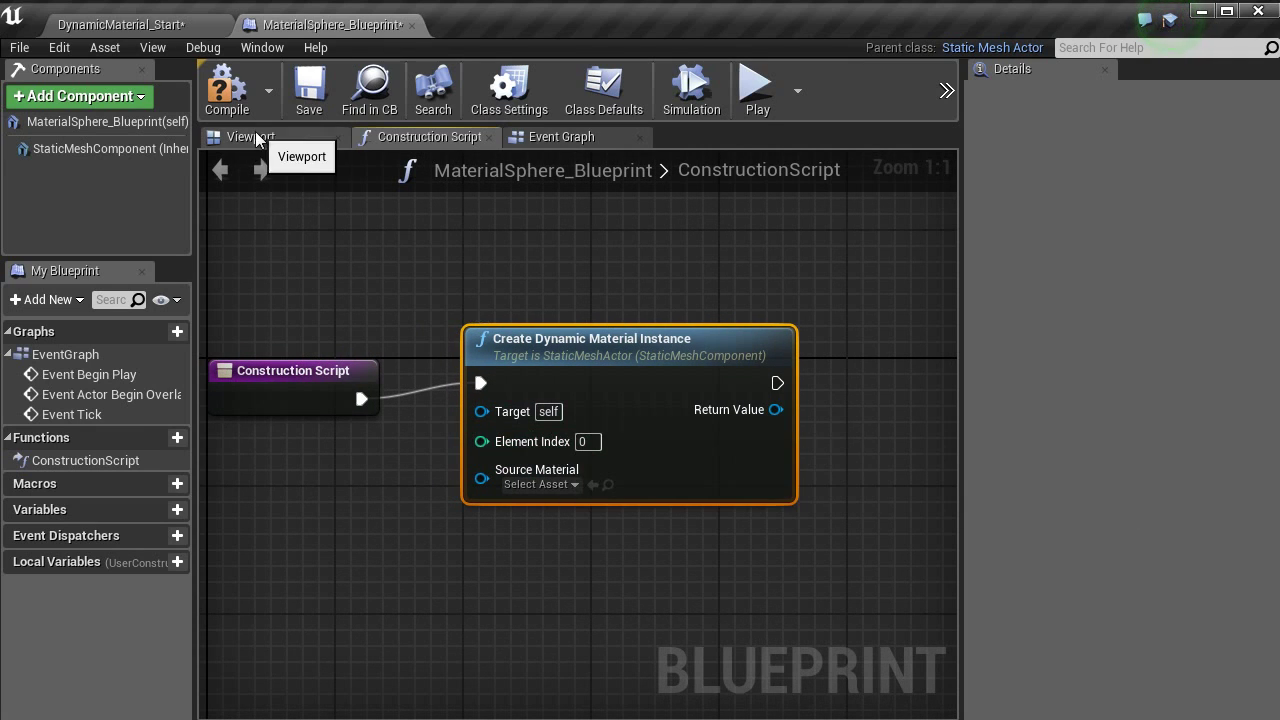
Set the Source Material of the Create Dynamic Material Instance node to MAT_Dynamic.
click(255, 136)
click(428, 137)
click(121, 25)
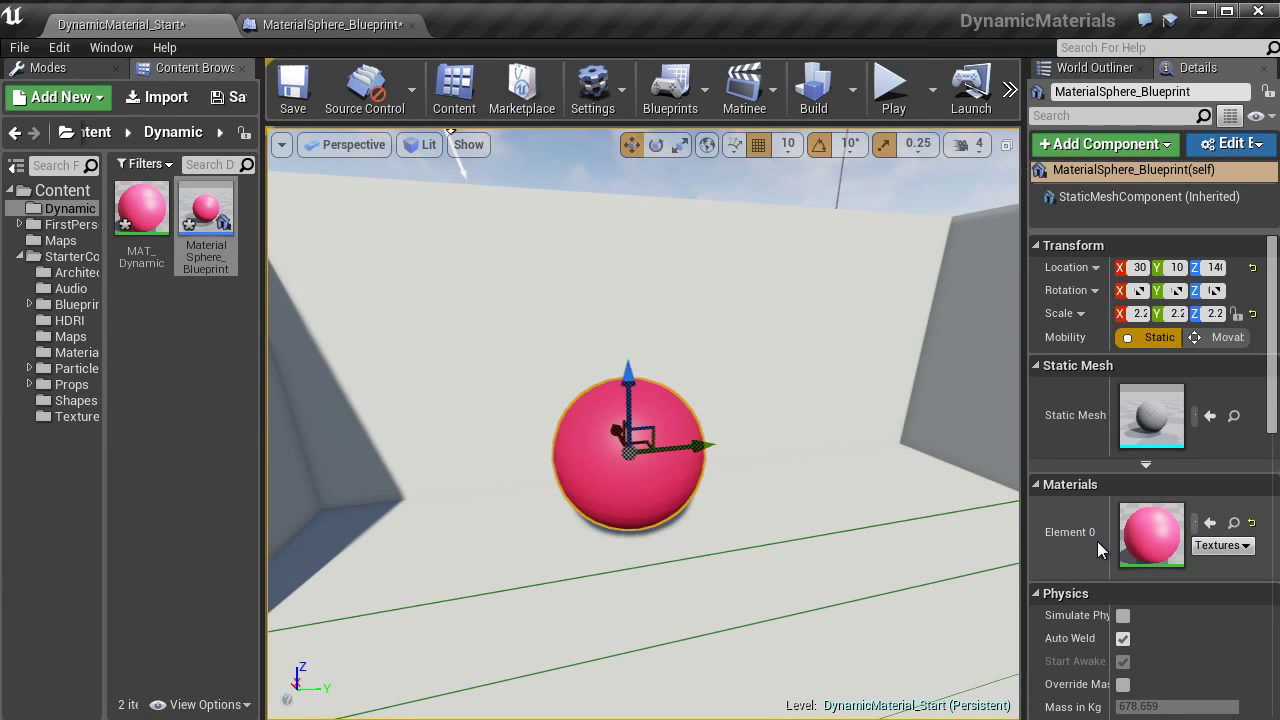
click(313, 24)
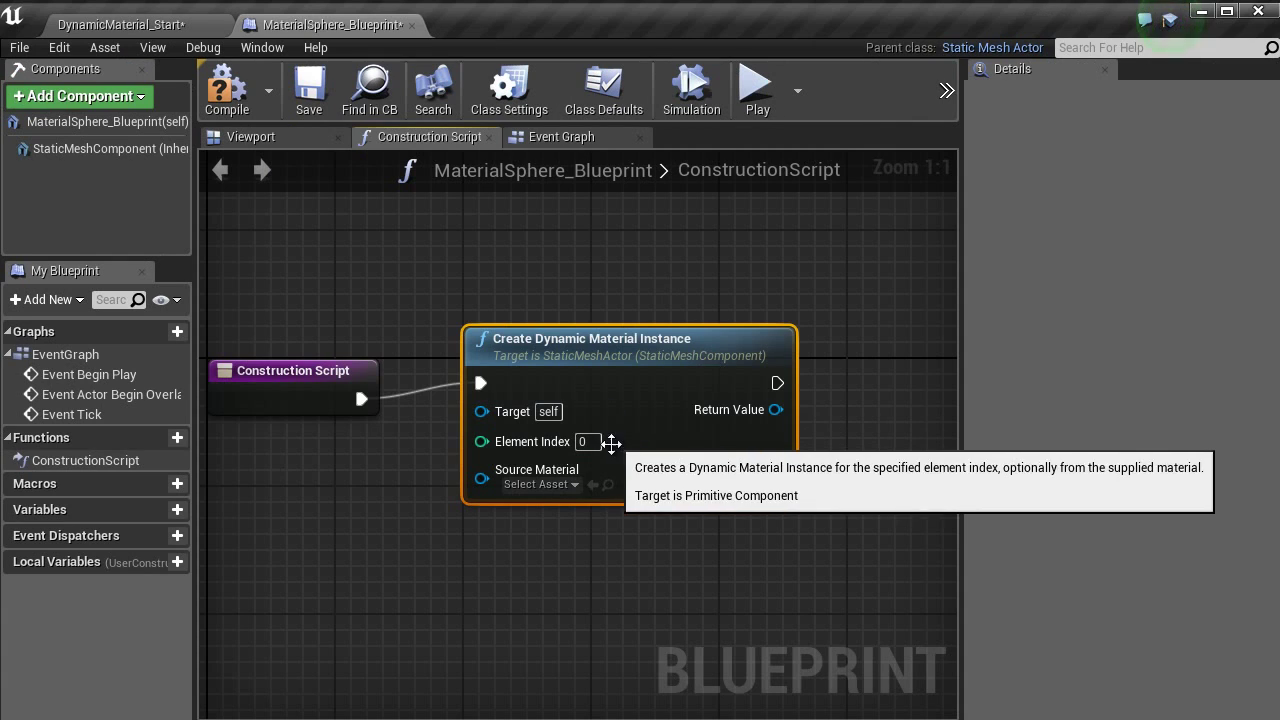
right_drag(608, 443, 701, 401)
click(644, 446)
text(dy)
click(660, 518)
Promote the Return Value of the Create Dynamic Material Instance node to a variable.
right_drag(894, 580, 609, 616)
drag(582, 407, 682, 363)
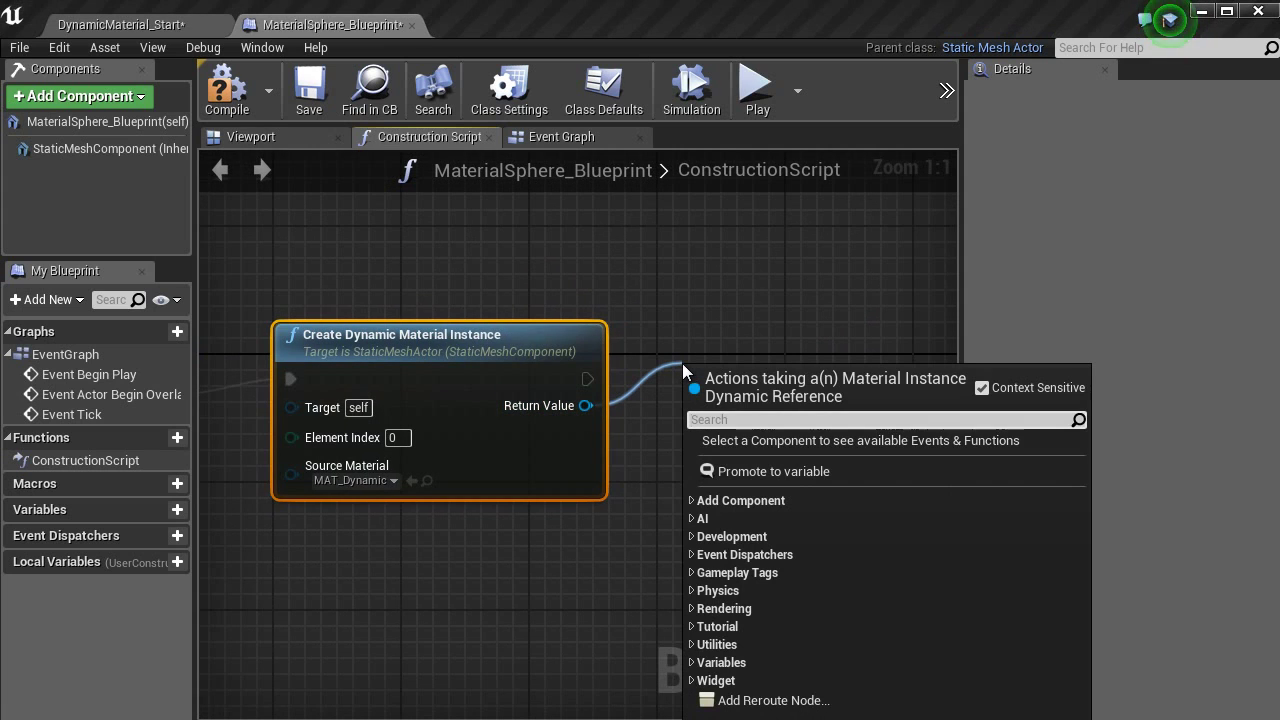
click(790, 474)
right_drag(737, 374, 648, 428)
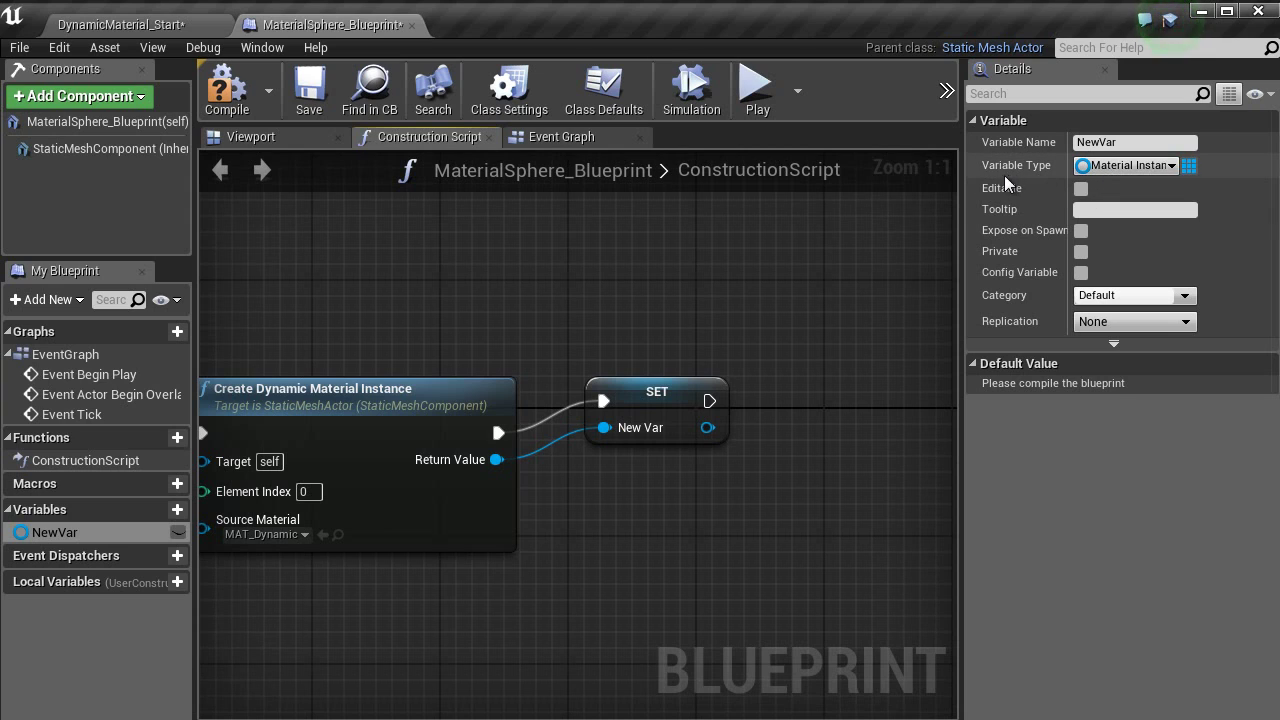
Rename the promoted variable ChangeColor and compile the blueprint.
click(1088, 142)
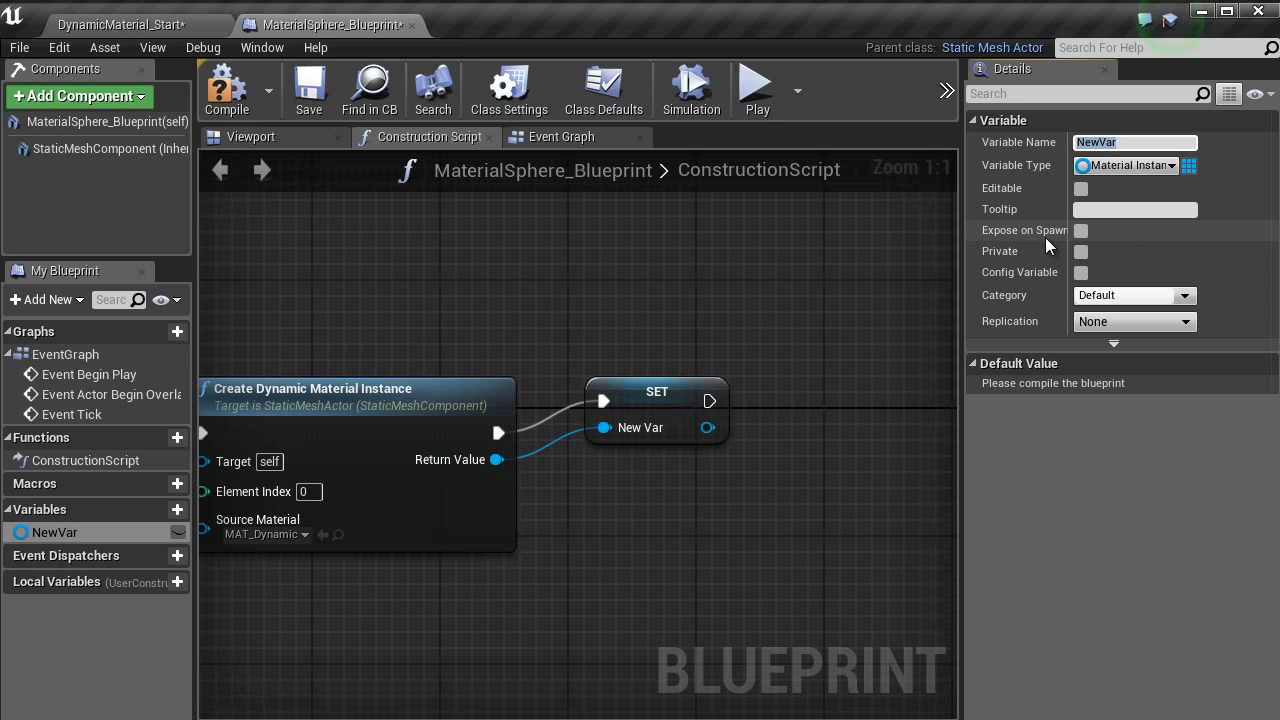
text(ChangeColor)
key(Return)
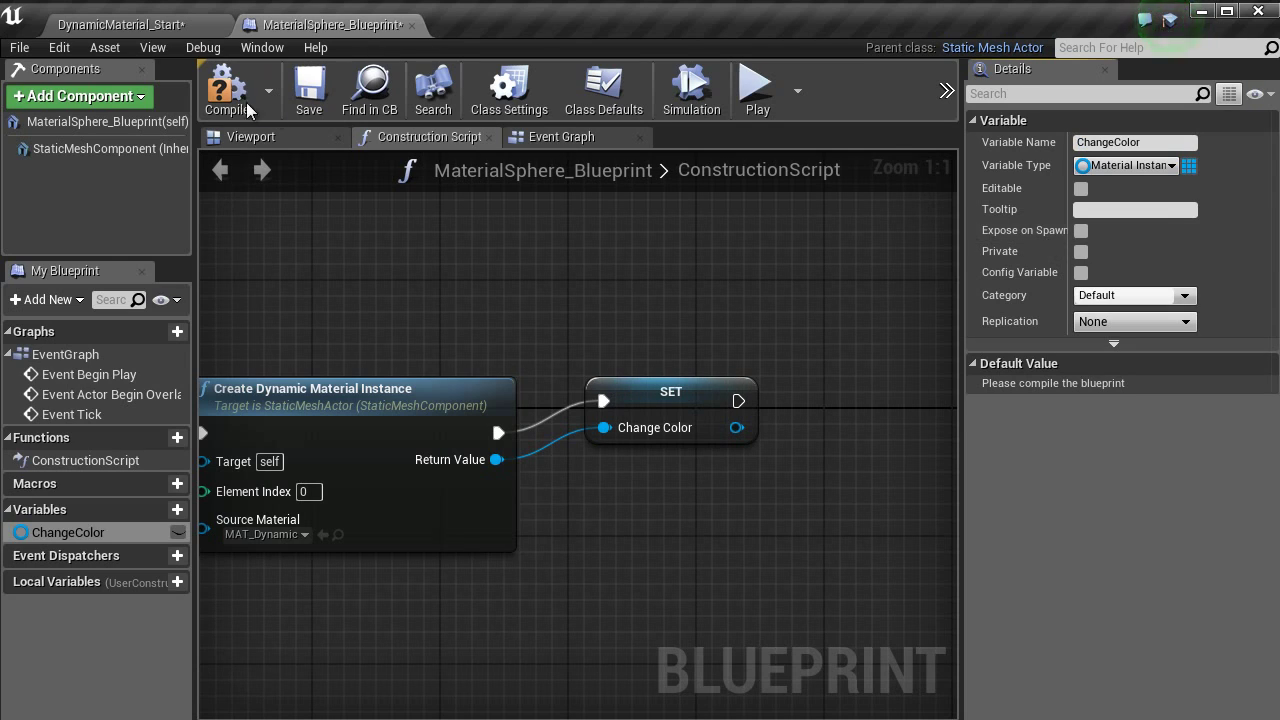
click(228, 95)
Delete the three default event nodes from the blueprint's Event Graph.
click(570, 140)
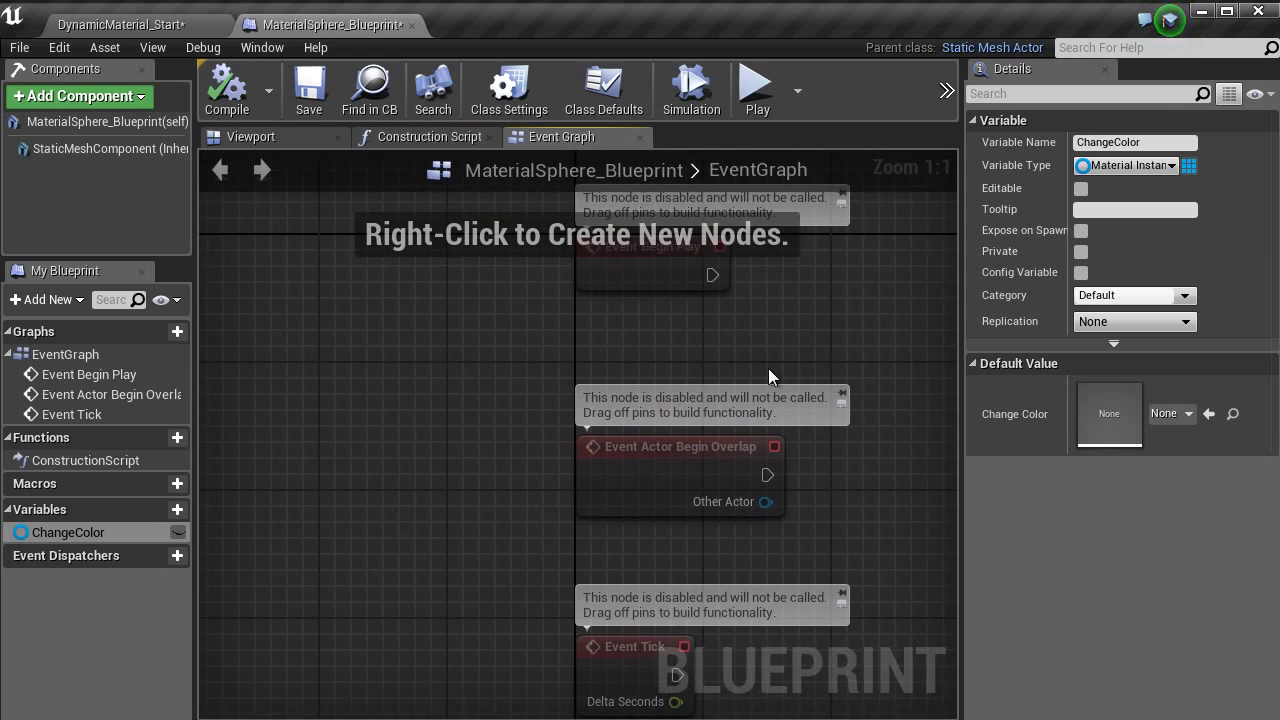
scroll(694, 384, down, 3)
drag(827, 687, 463, 182)
key(Delete)
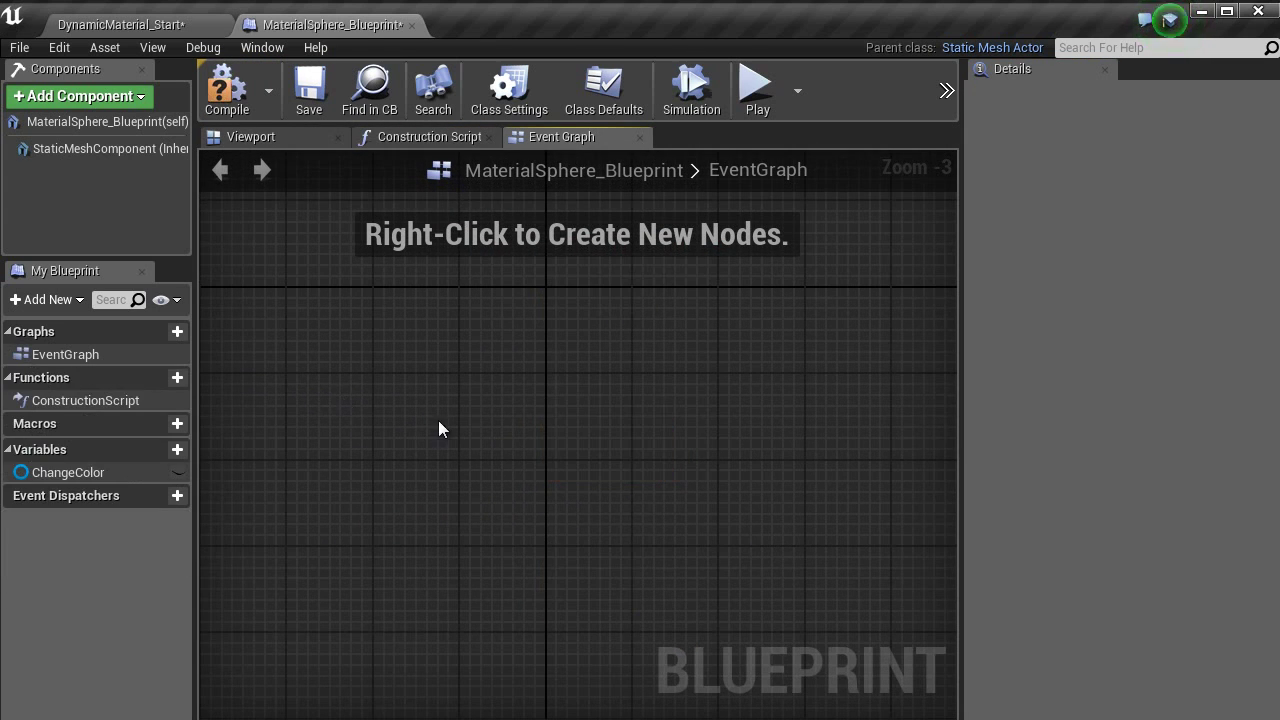
Add a custom event named Change to the sphere blueprint's Event Graph.
scroll(439, 428, up, 2)
right_click(501, 408)
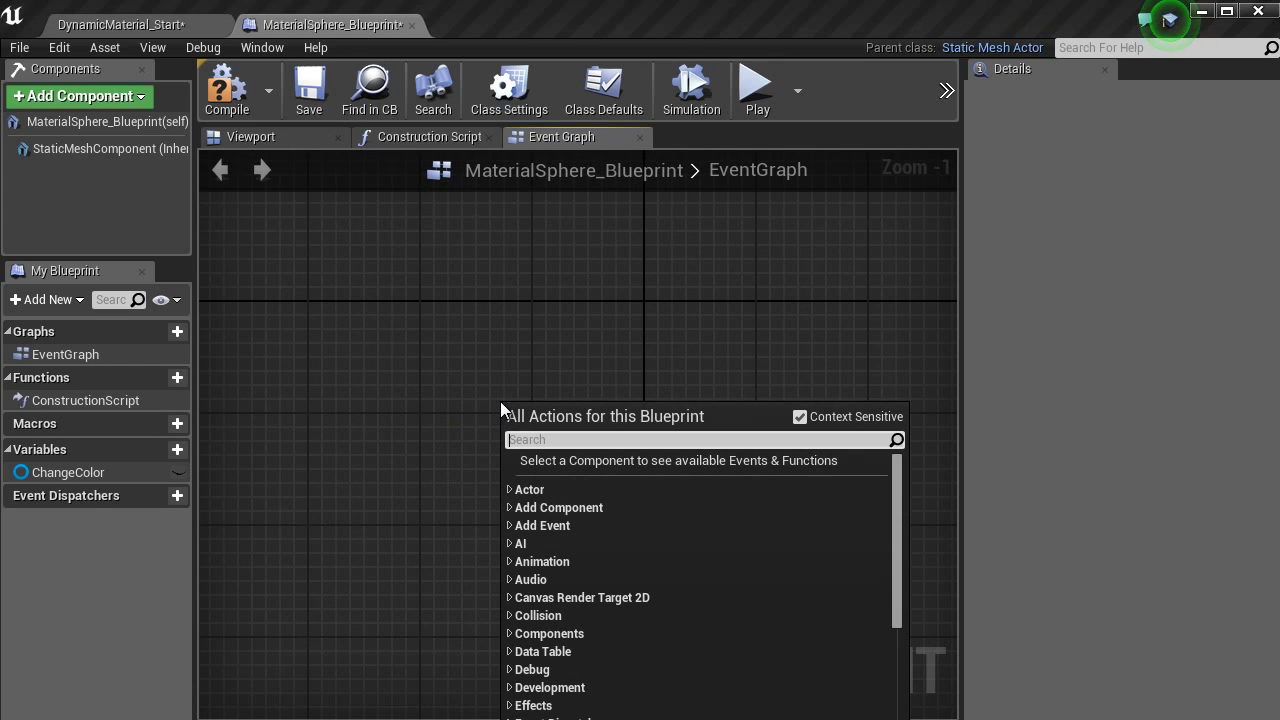
text(custom)
key(Return)
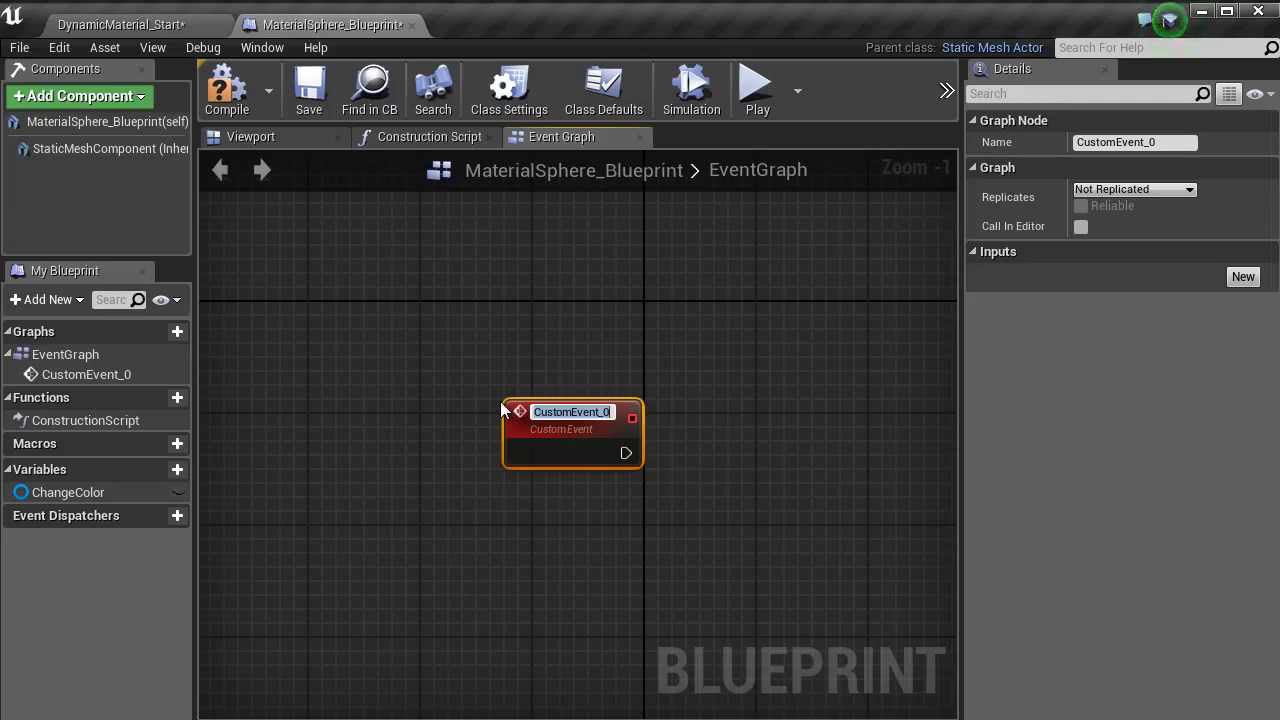
text(ChangeColor)
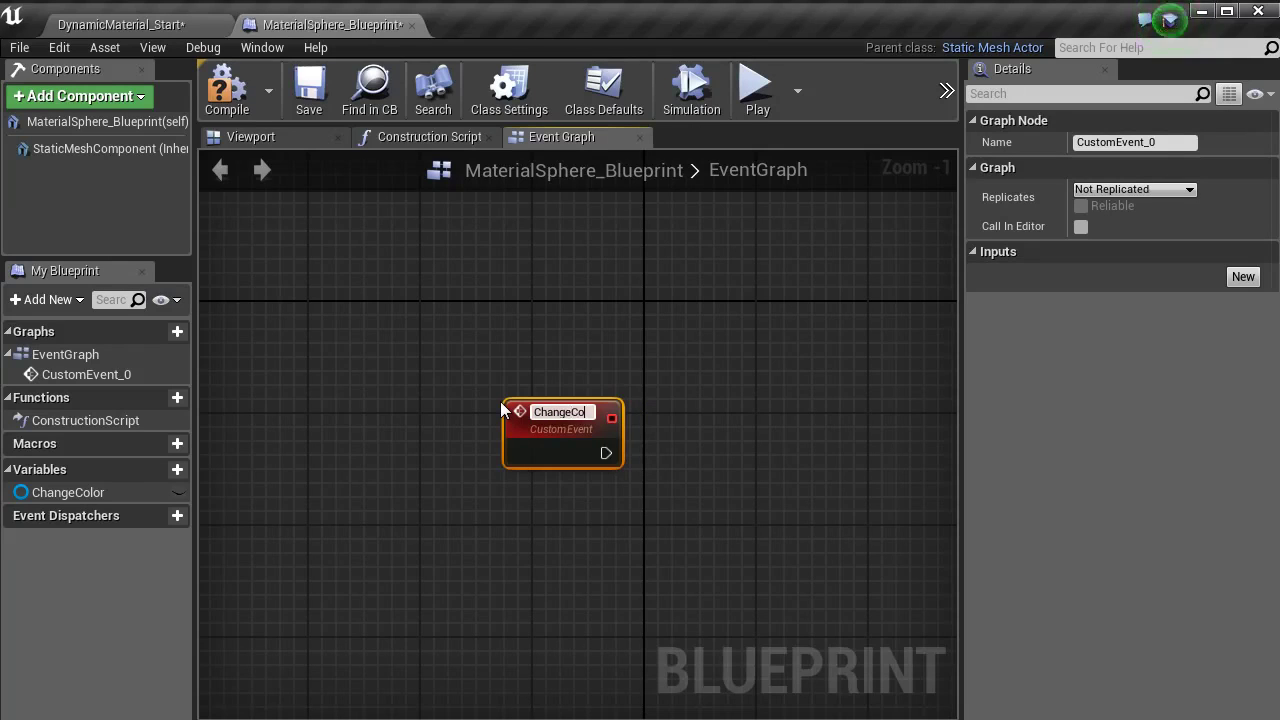
key(Return)
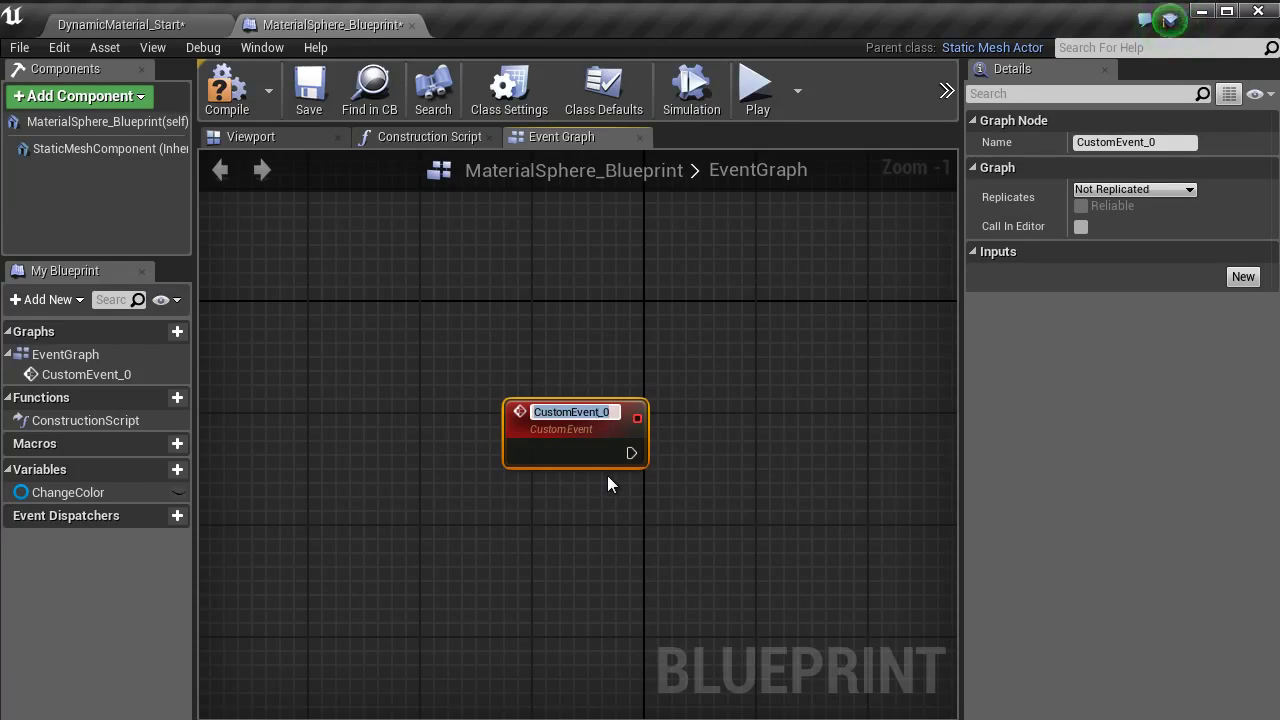
text(Change)
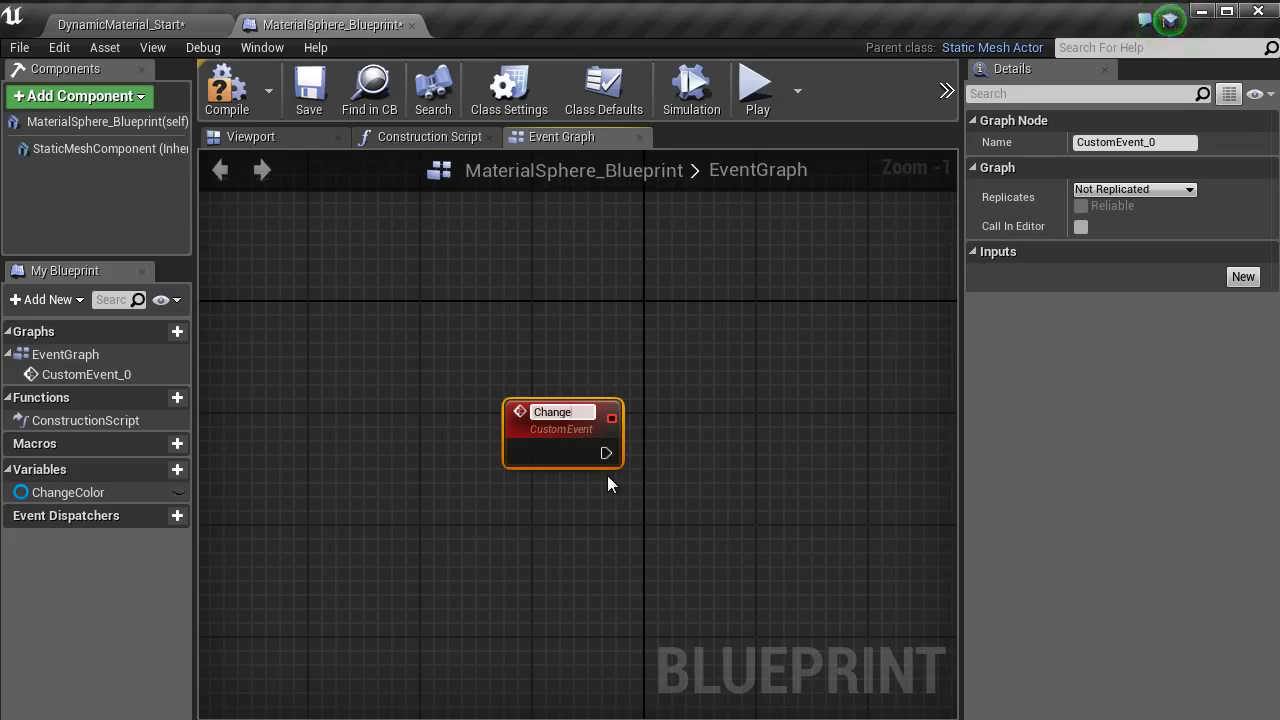
key(Return)
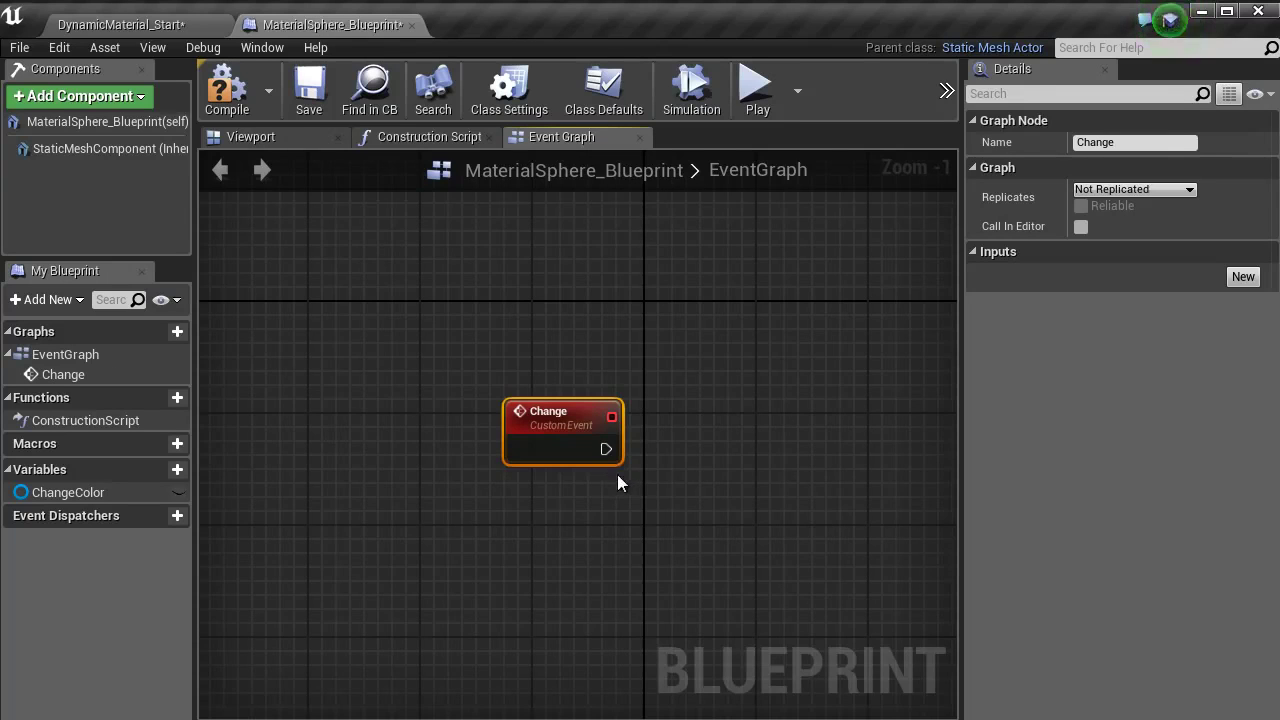
Place a Get node for the ChangeColor variable just below the Change event.
scroll(650, 486, up, 1)
right_drag(757, 499, 629, 498)
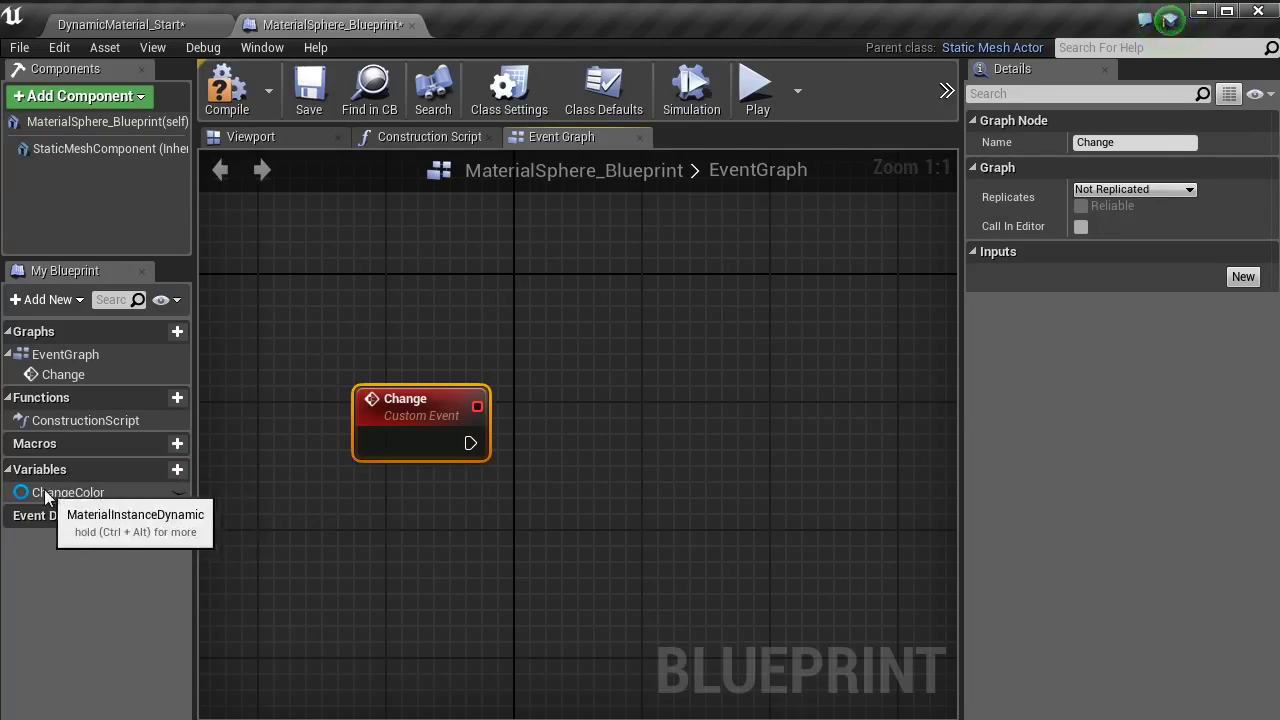
drag(45, 492, 212, 525)
drag(516, 513, 512, 506)
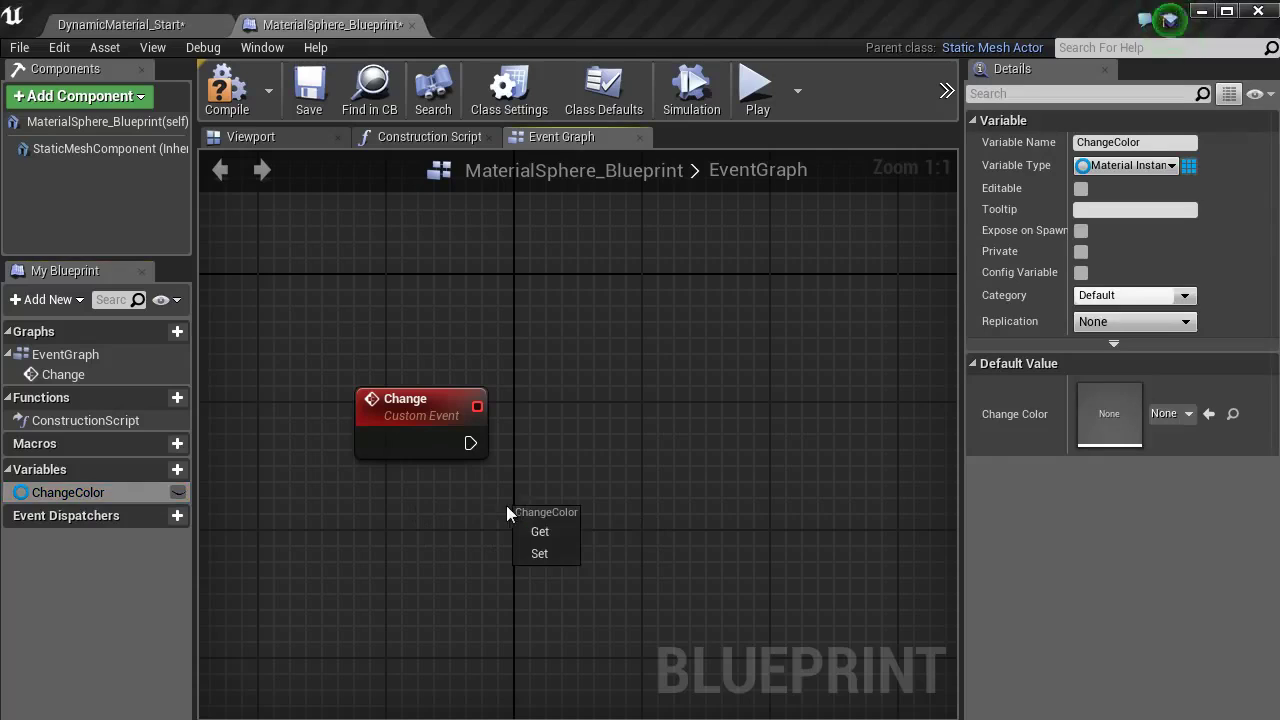
click(548, 539)
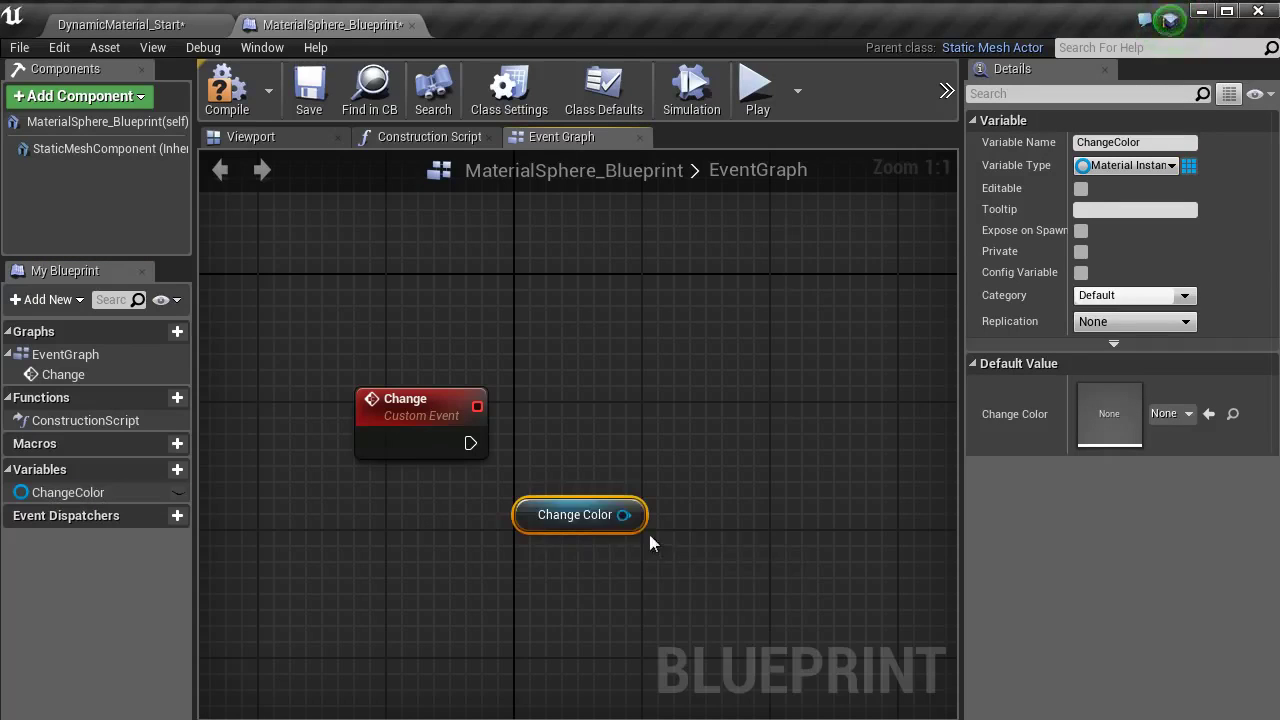
drag(514, 531, 417, 531)
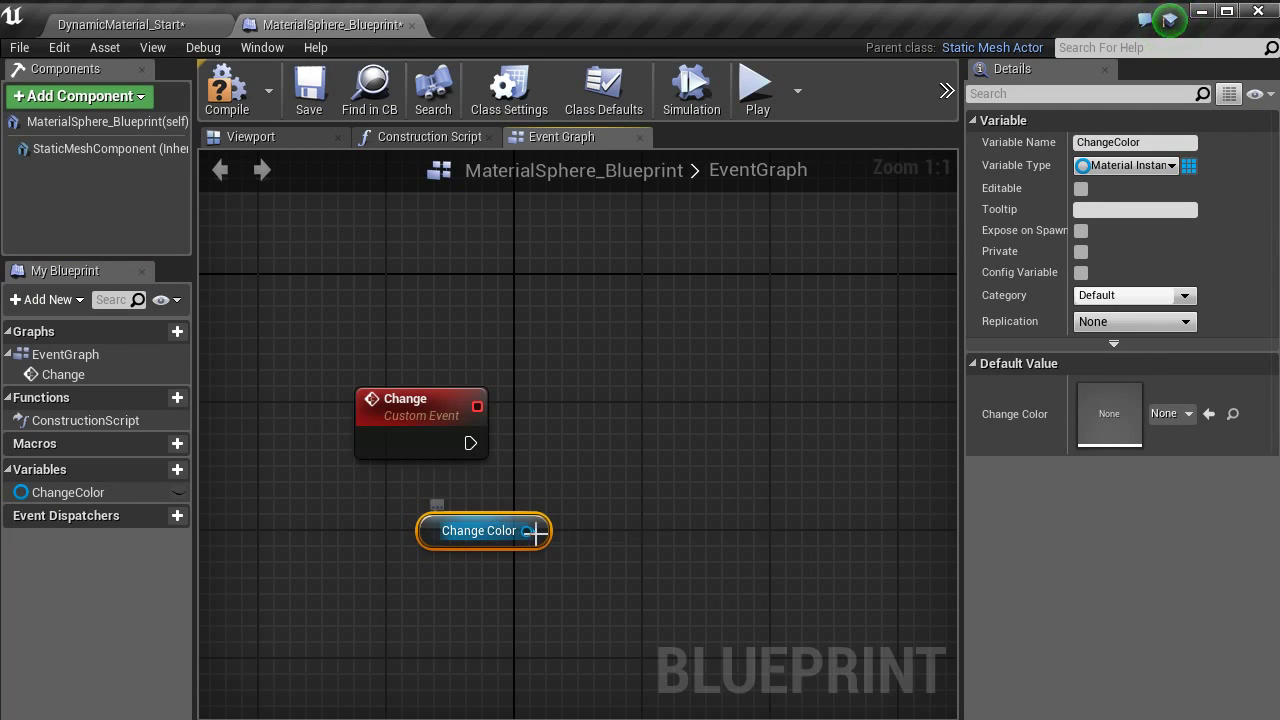
Add a Set Scalar Parameter Value node targeting Change Color, connect its execution input to the Change event, and align it with the event.
drag(530, 531, 644, 426)
text(sca)
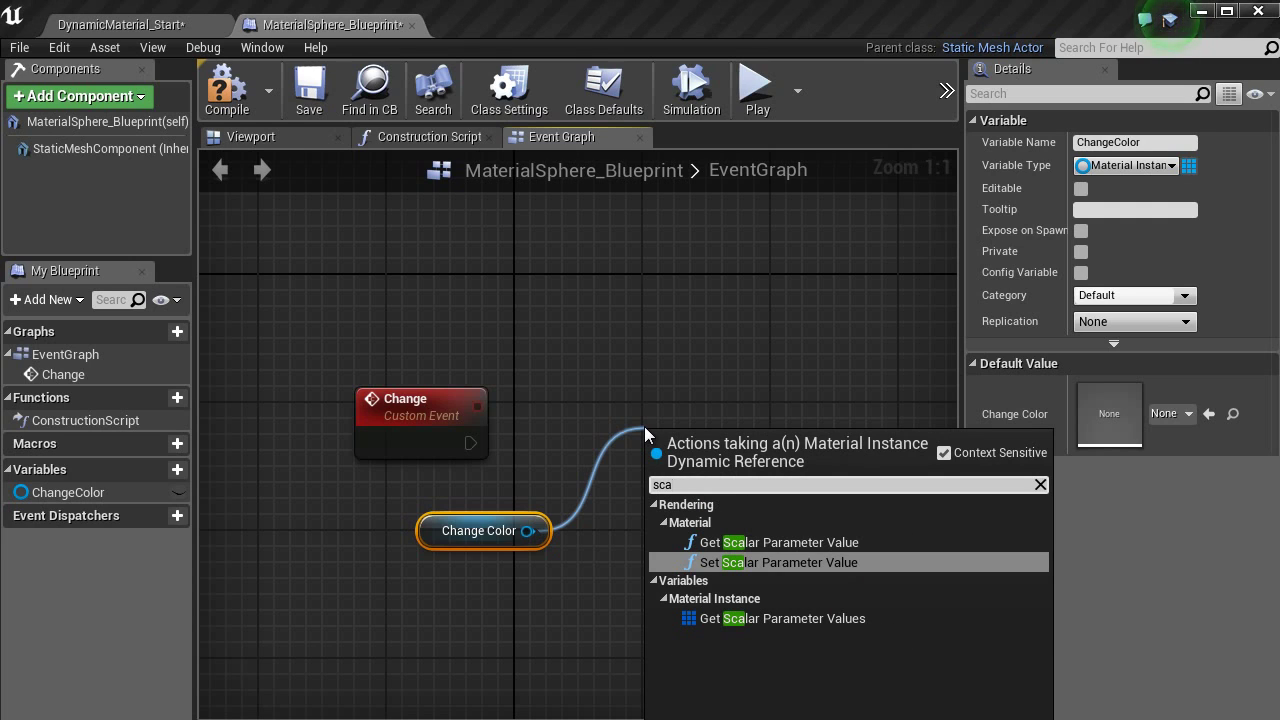
key(Return)
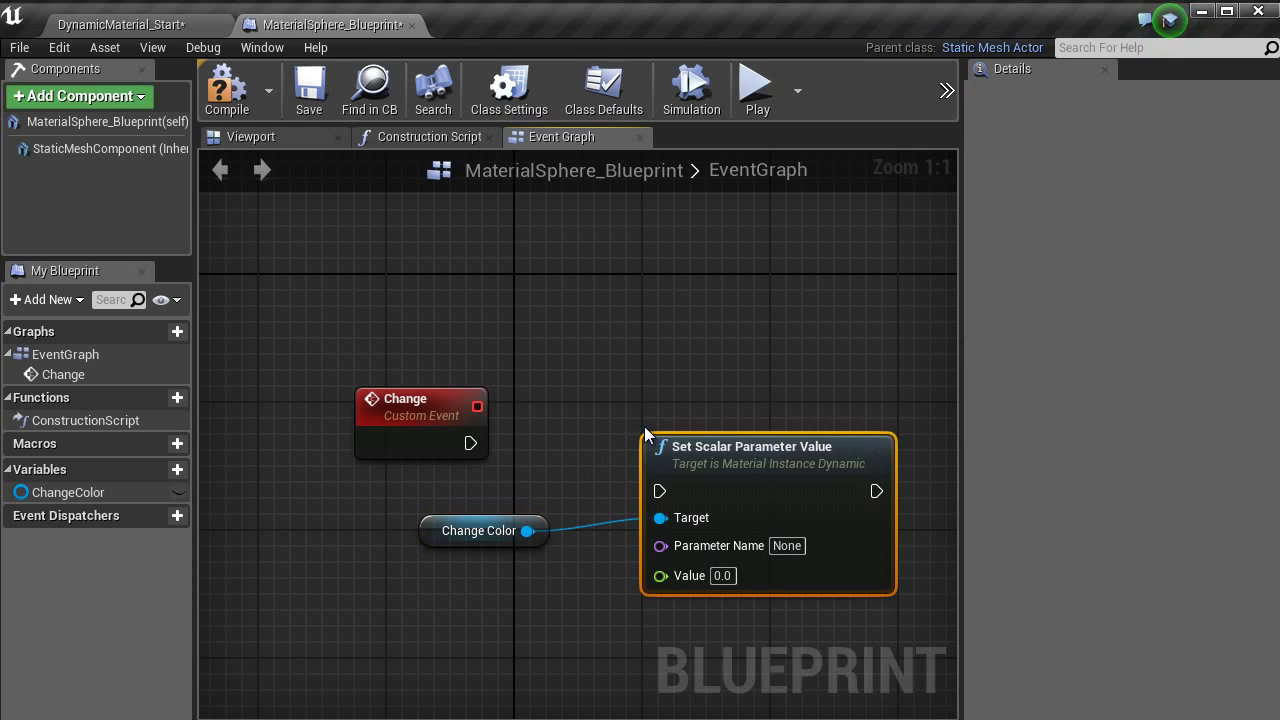
drag(659, 491, 469, 444)
right_drag(771, 469, 657, 426)
drag(706, 423, 738, 374)
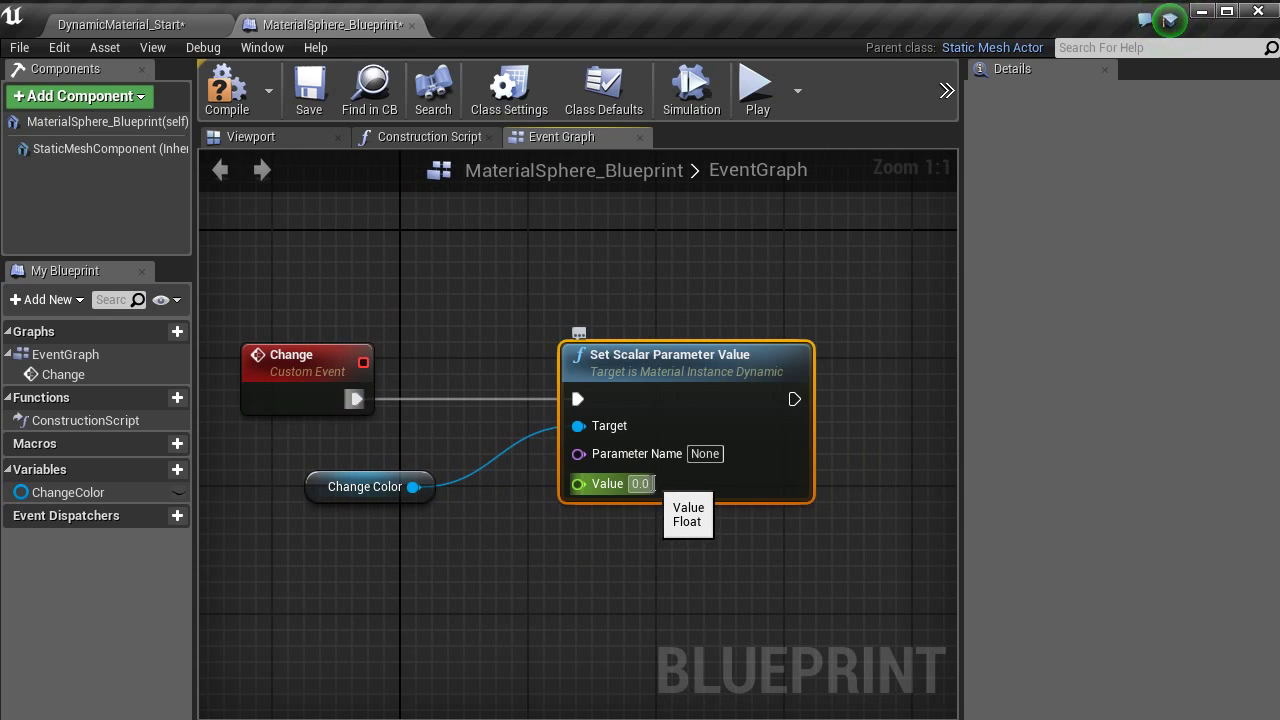
Check the scalar parameter's name in MAT_Dynamic, set the Set Scalar Parameter Value node's Parameter Name to Color, and compile the sphere blueprint.
click(120, 24)
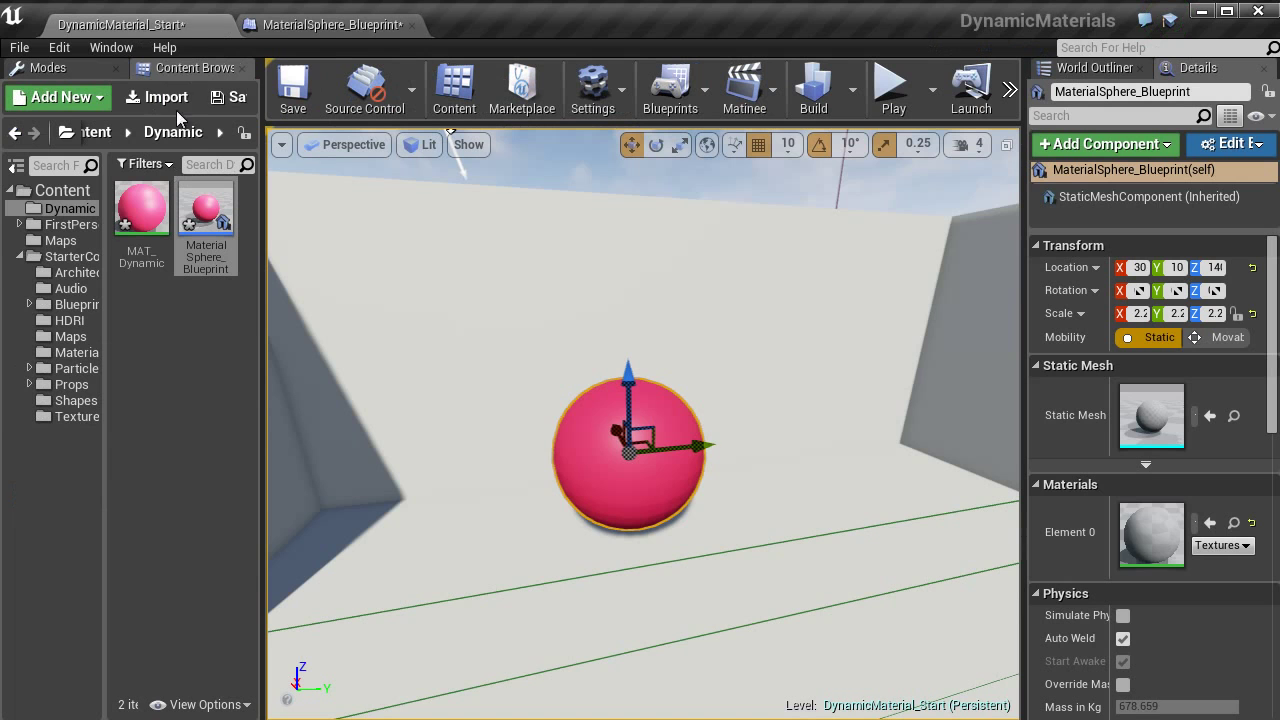
double_click(142, 207)
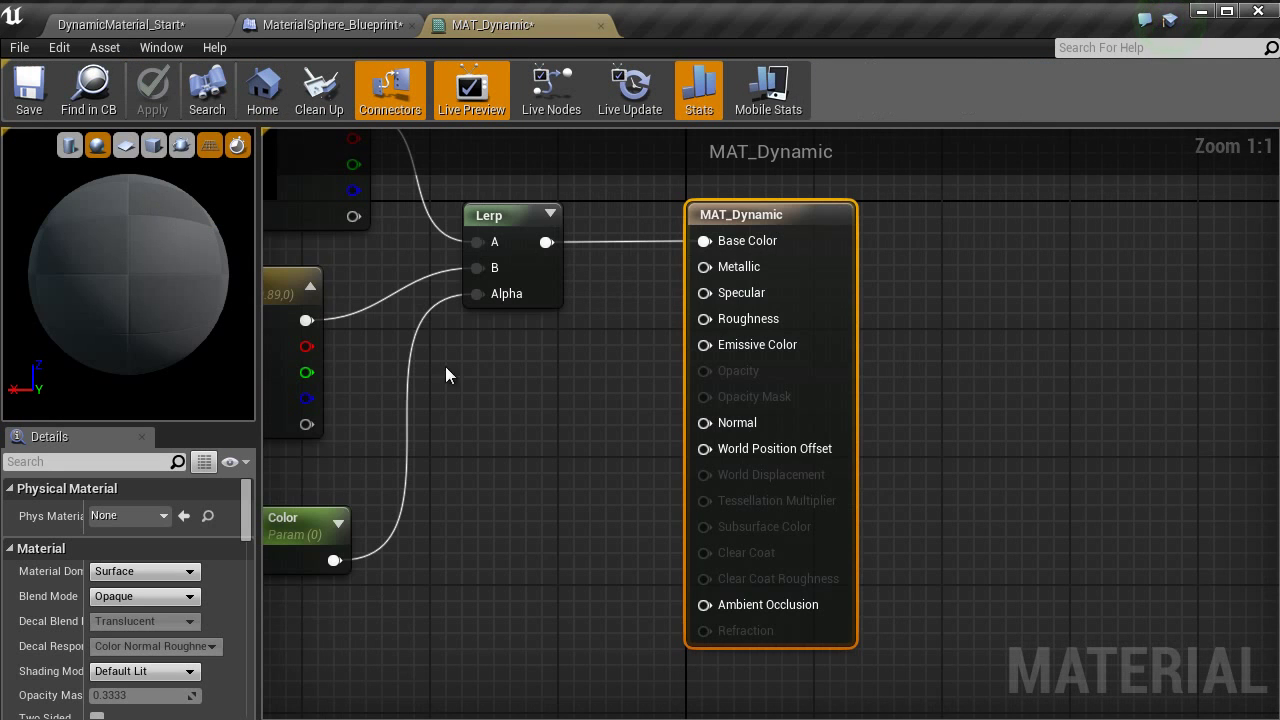
click(318, 24)
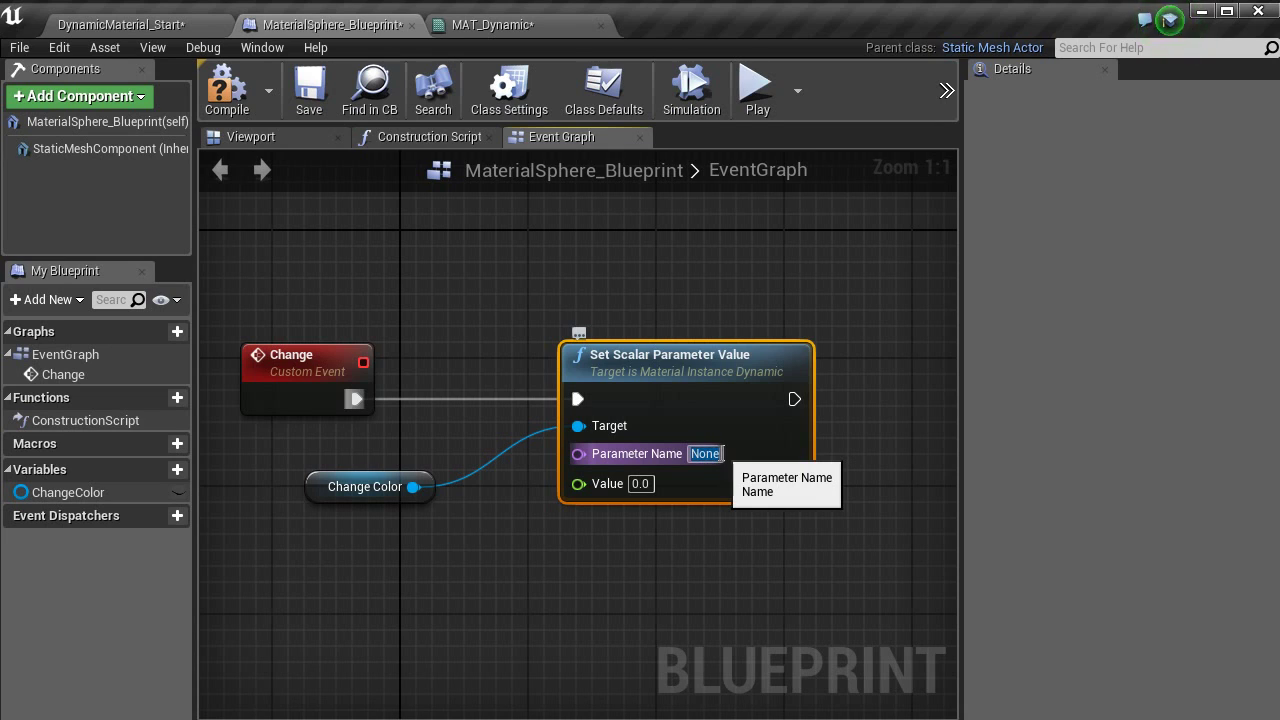
text(Color)
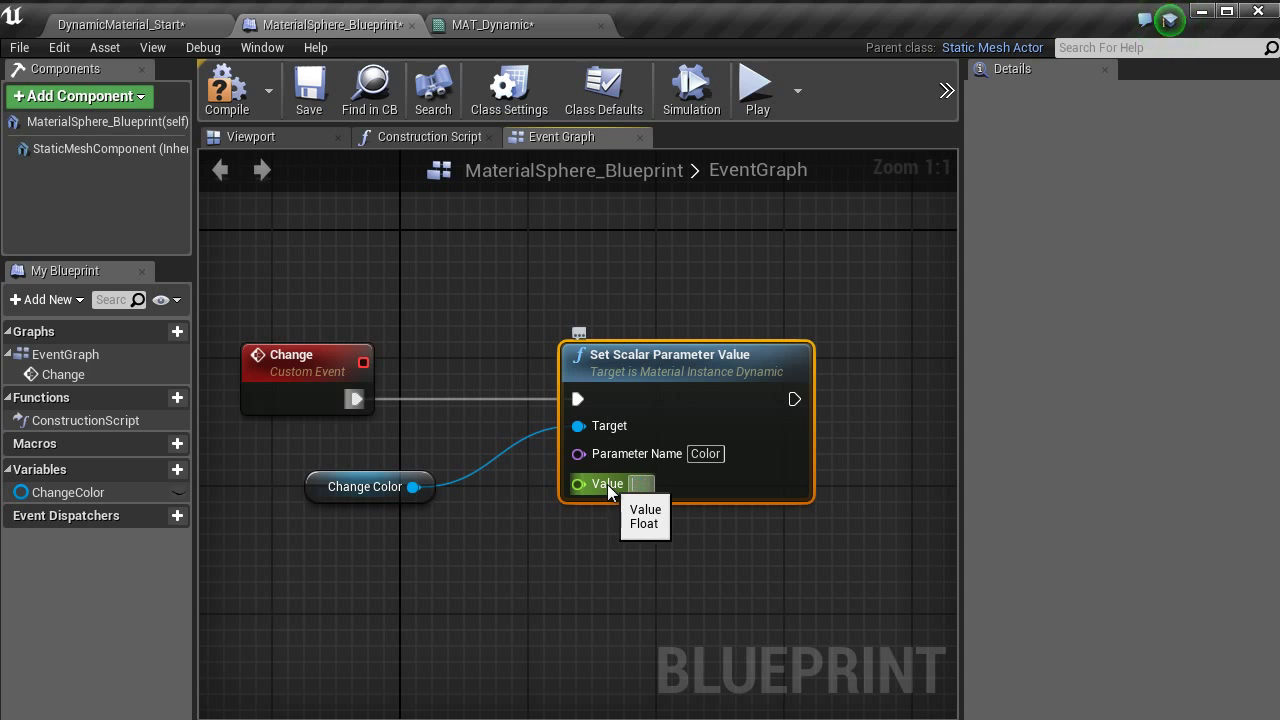
click(227, 88)
Return to the DynamicMaterial_Start level and open its Level Blueprint.
click(128, 26)
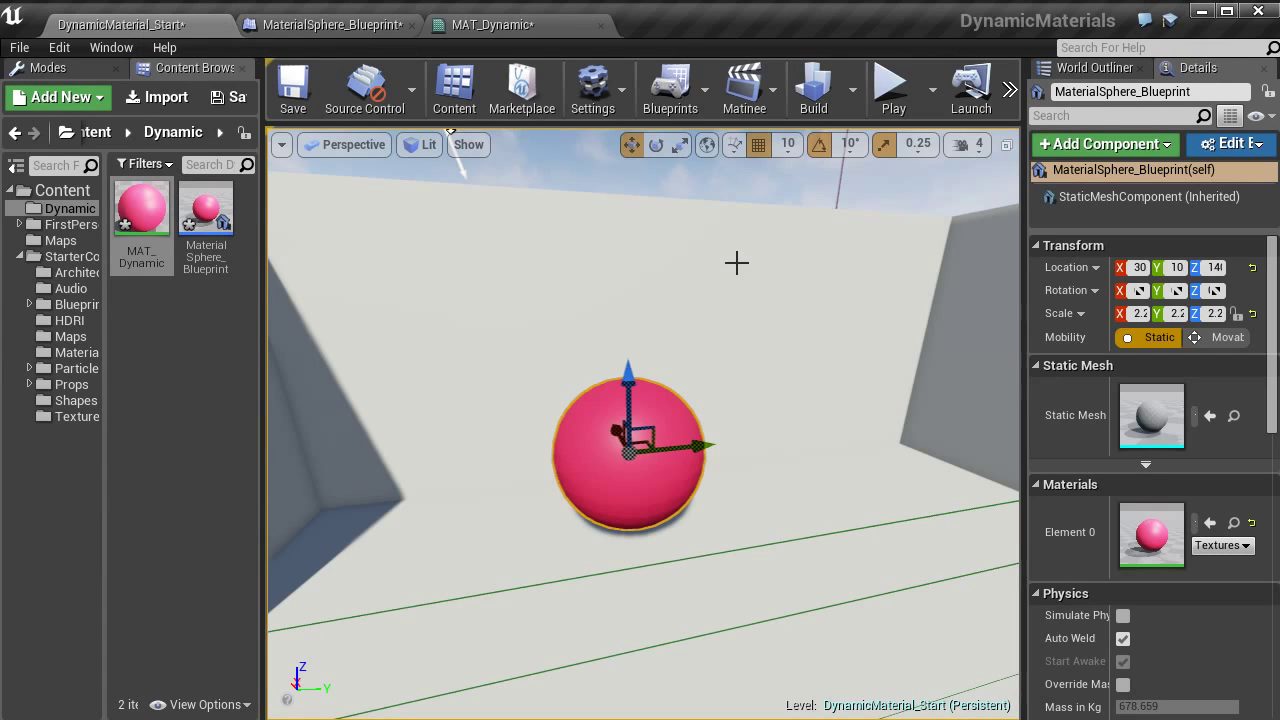
right_drag(843, 574, 1006, 589)
click(670, 85)
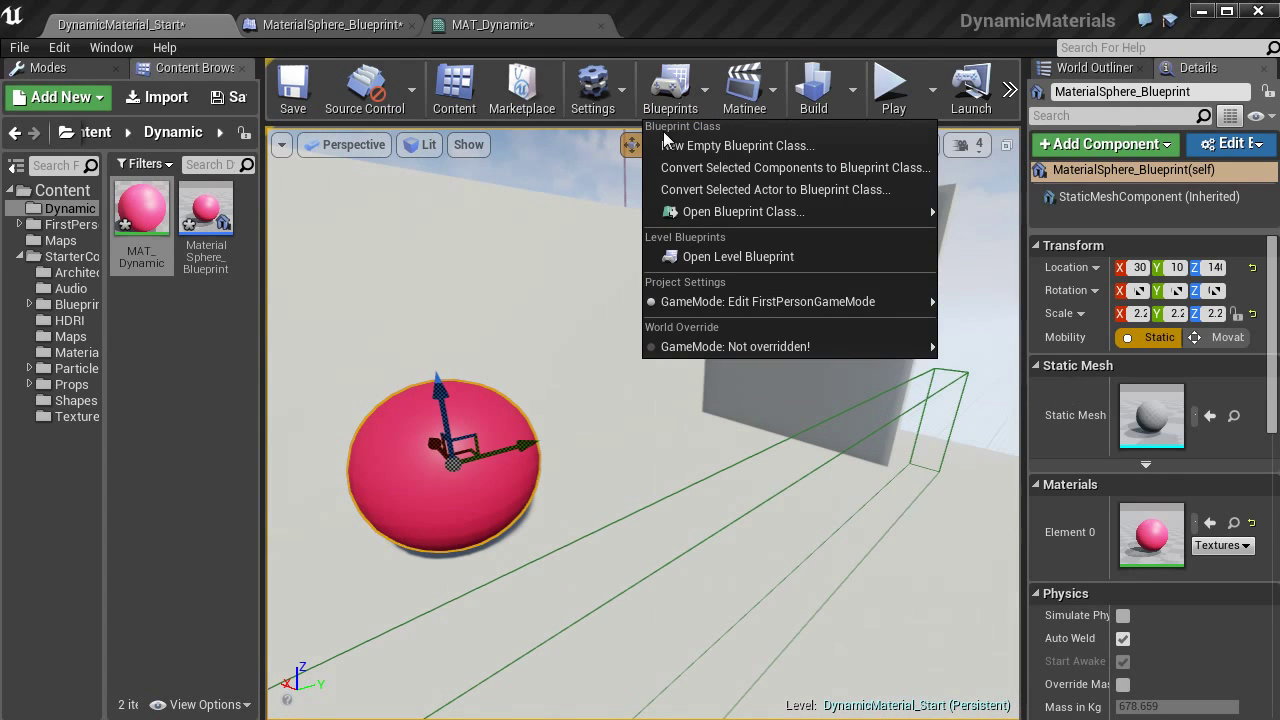
click(706, 256)
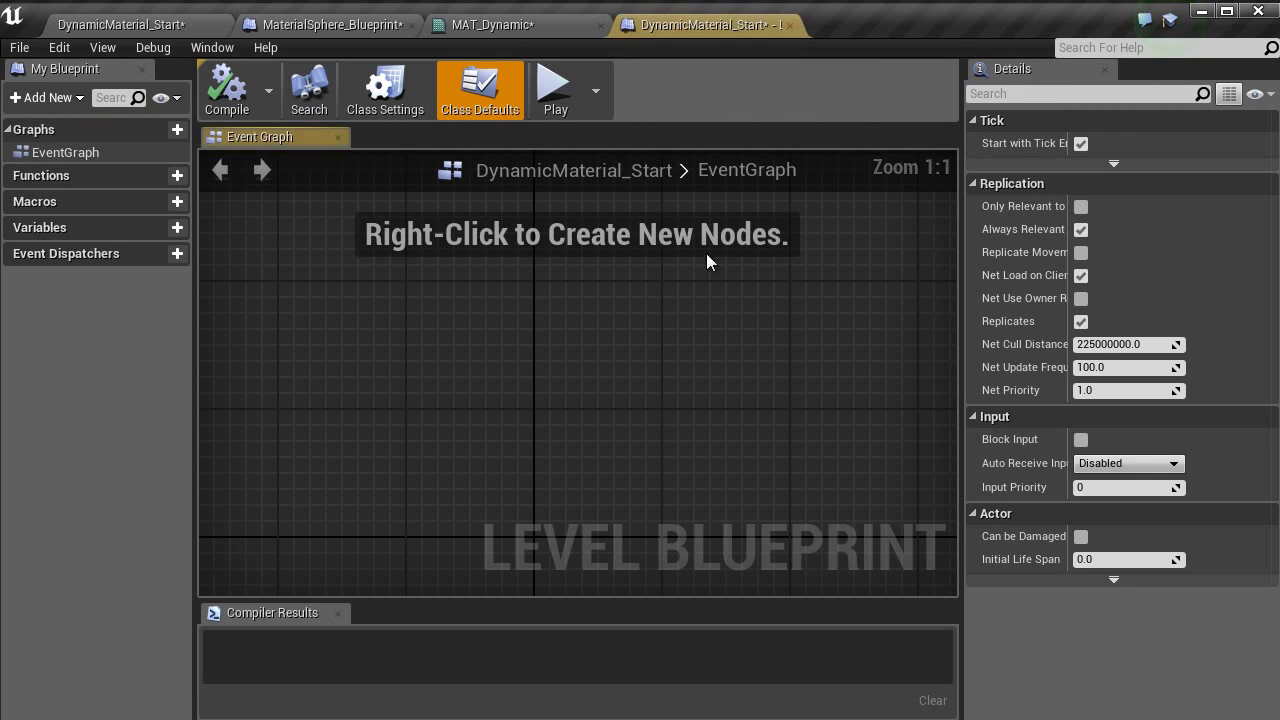
Select the trigger volume in the level and add an On Actor Begin Overlap event for it in the Level Blueprint.
right_click(376, 326)
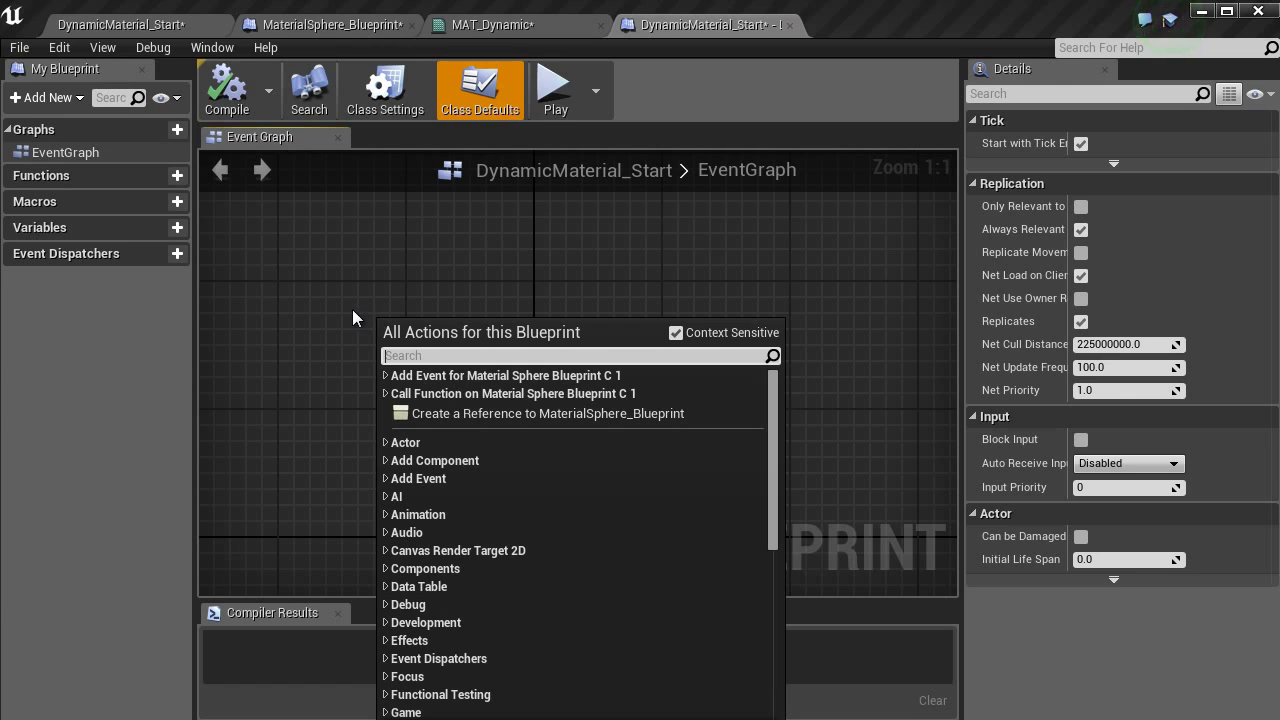
click(137, 26)
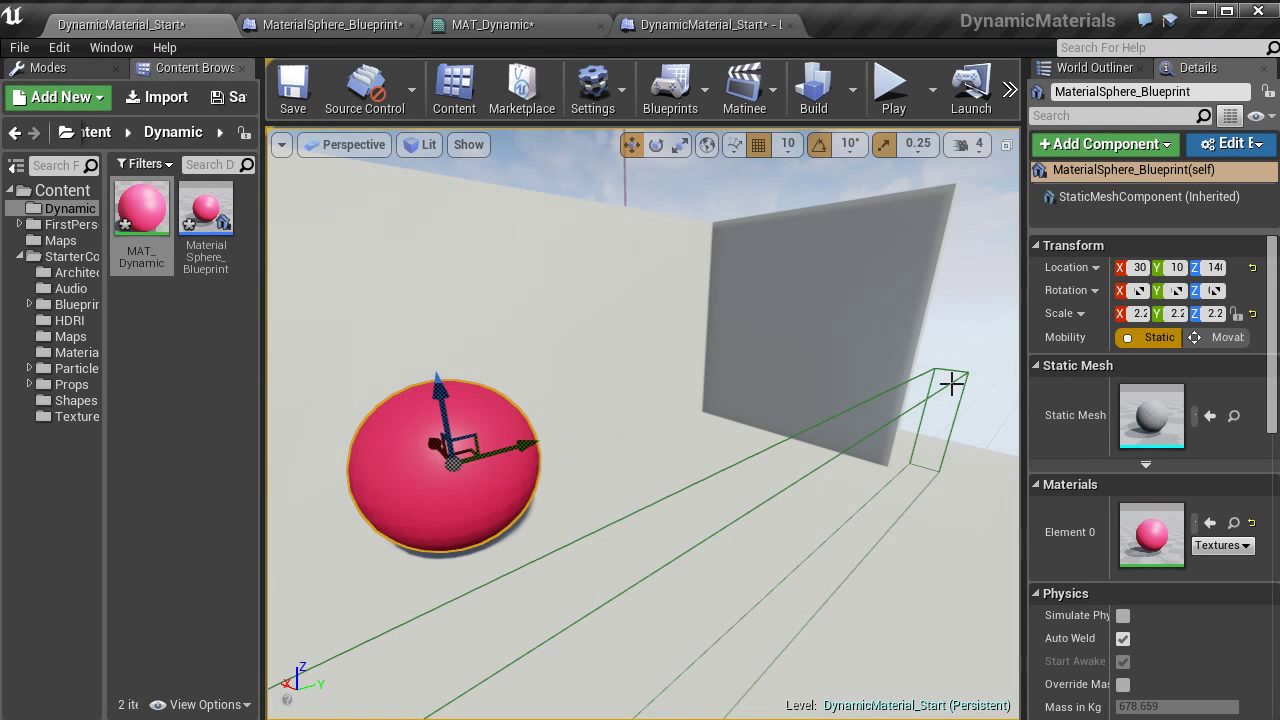
click(951, 383)
click(641, 22)
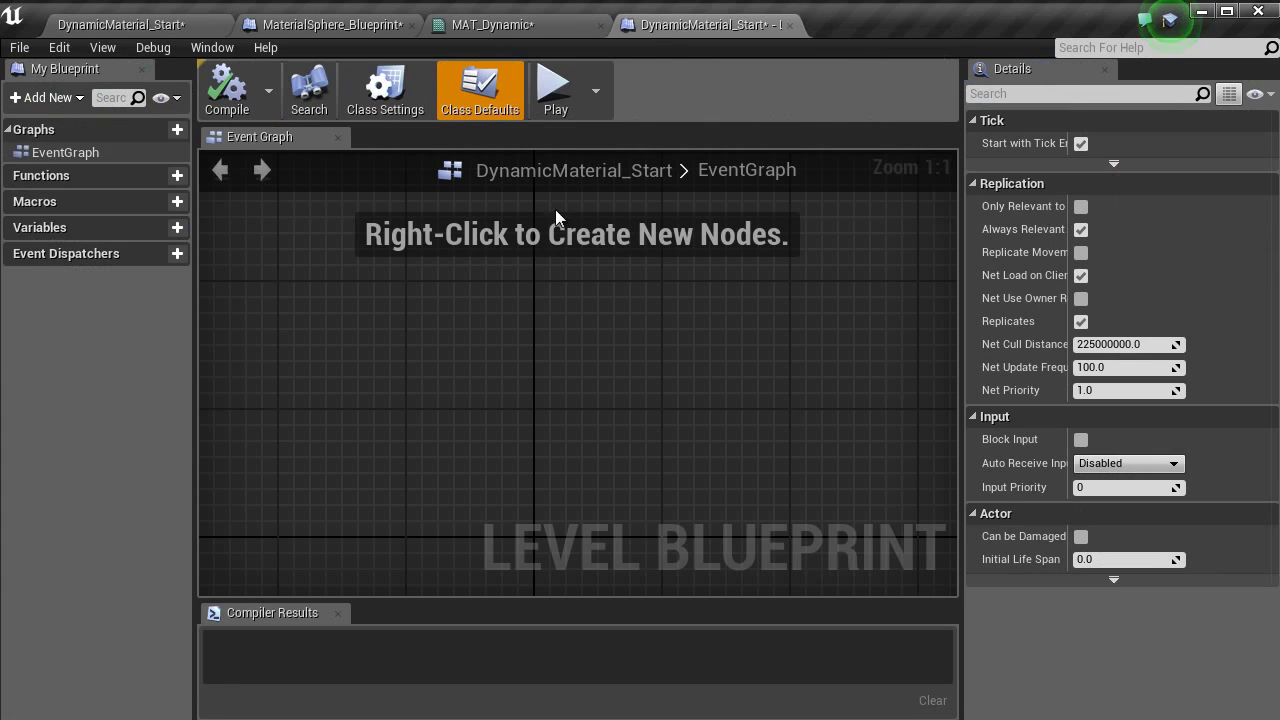
right_click(441, 367)
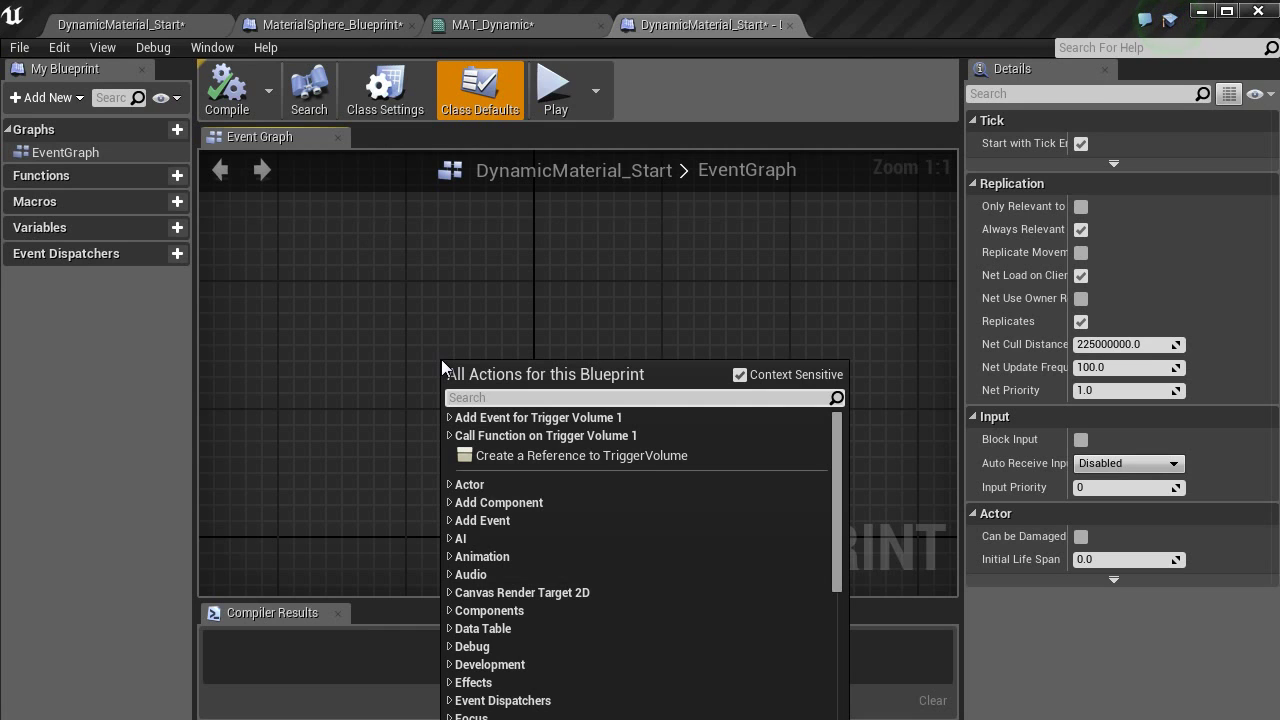
text(overlap)
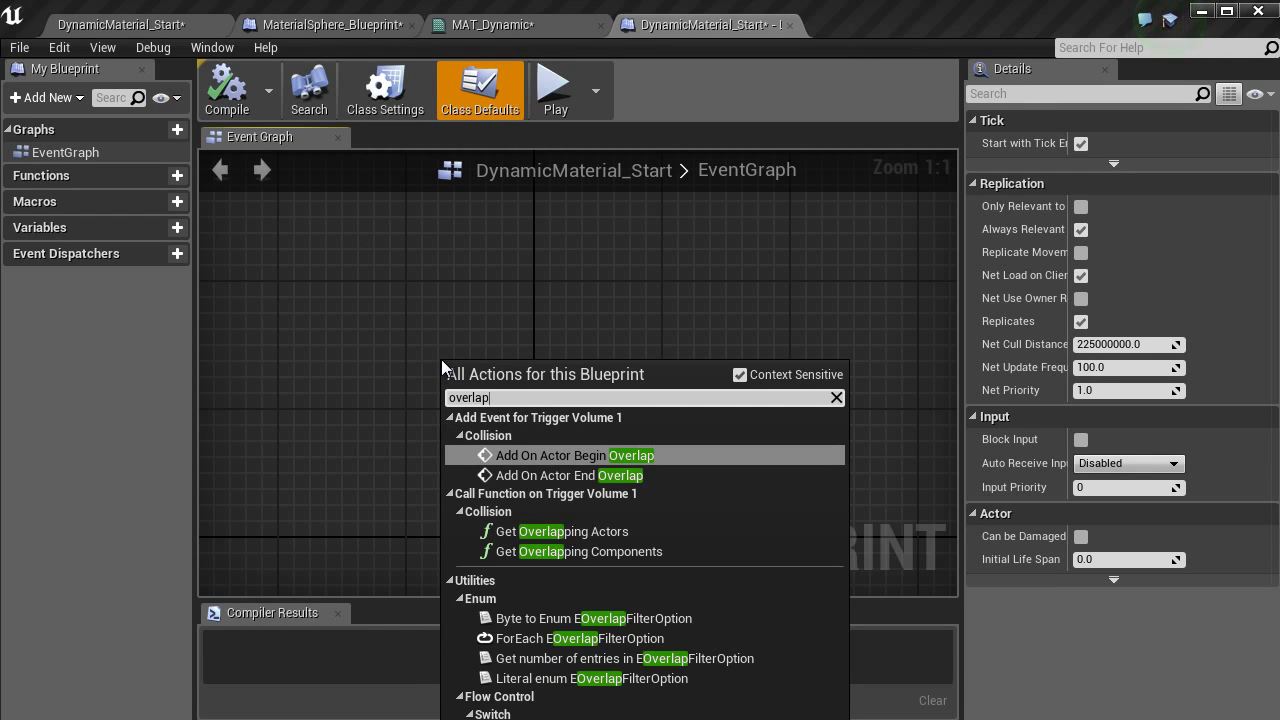
key(Return)
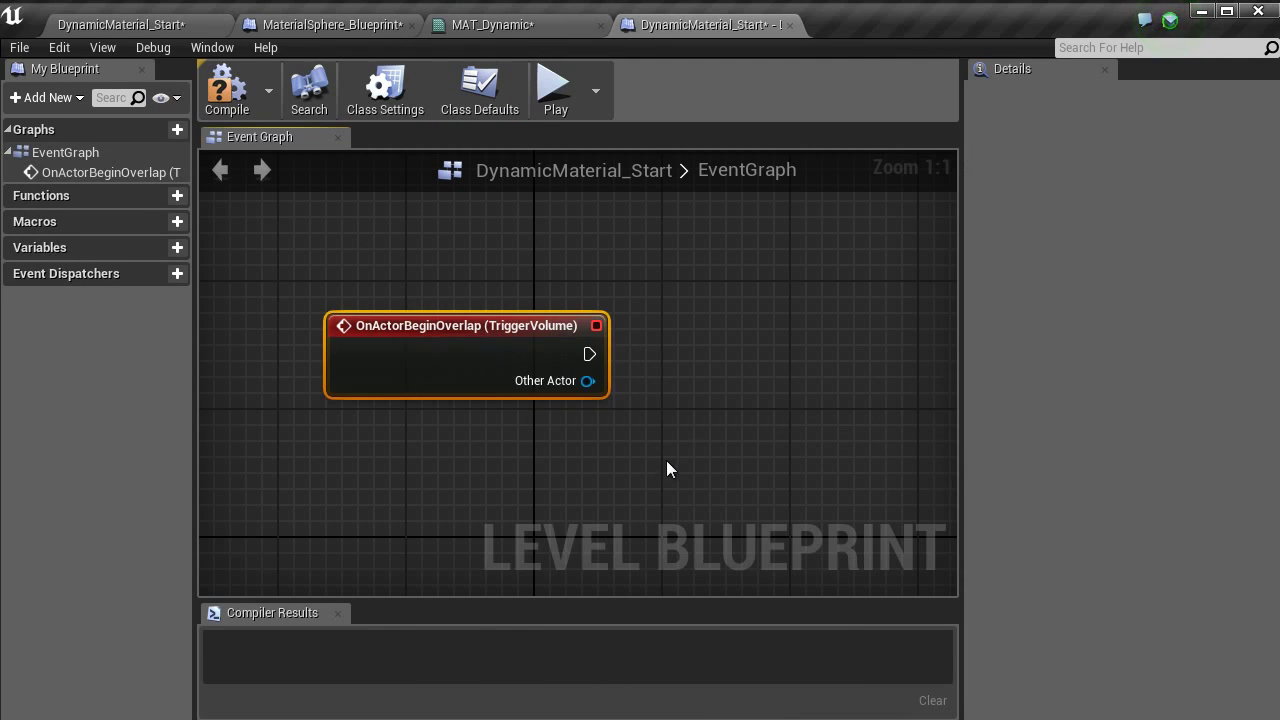
Select the sphere in the level and create a reference to MaterialSphere_Blueprint below the overlap event in the Level Blueprint.
right_drag(667, 470, 495, 468)
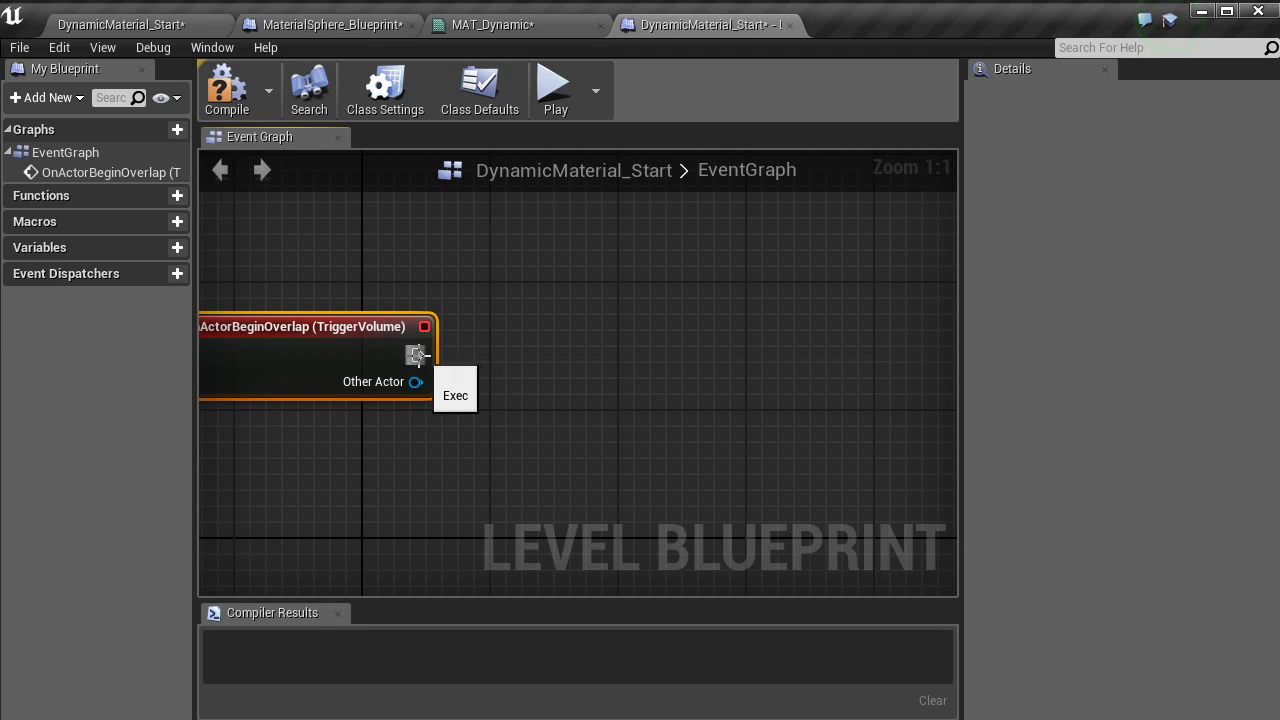
drag(418, 356, 574, 323)
click(471, 415)
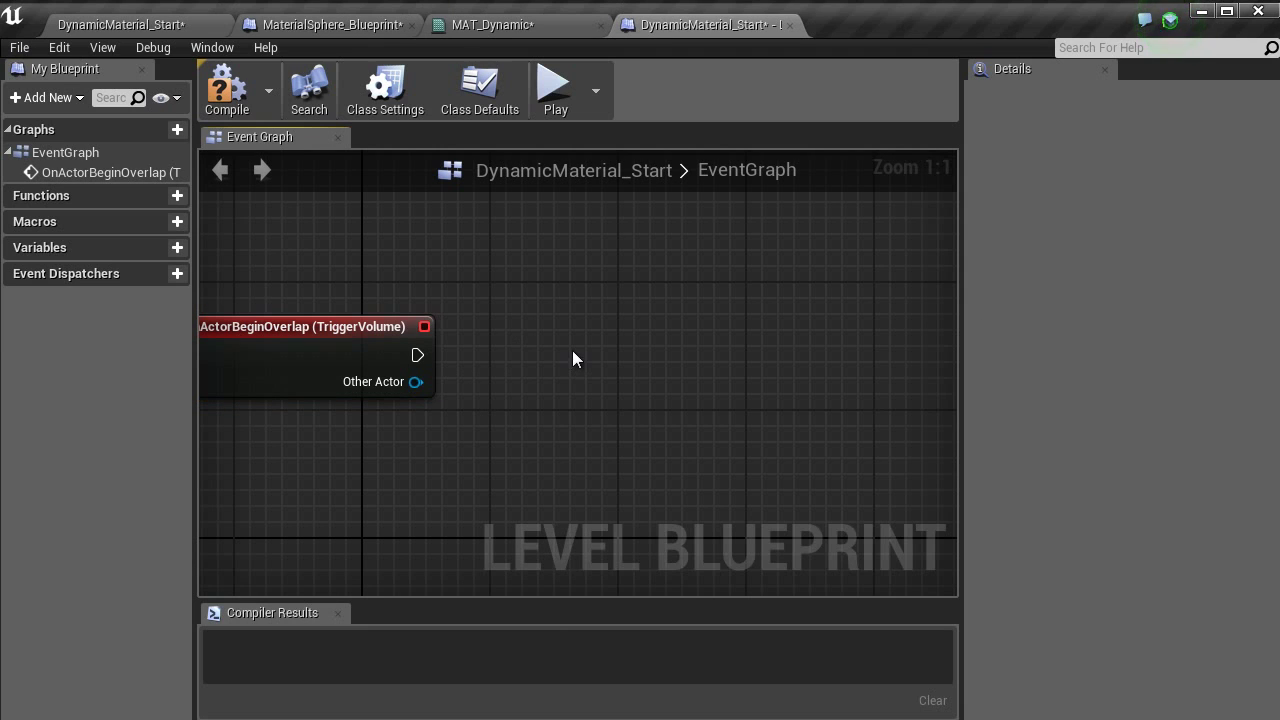
click(110, 24)
click(529, 418)
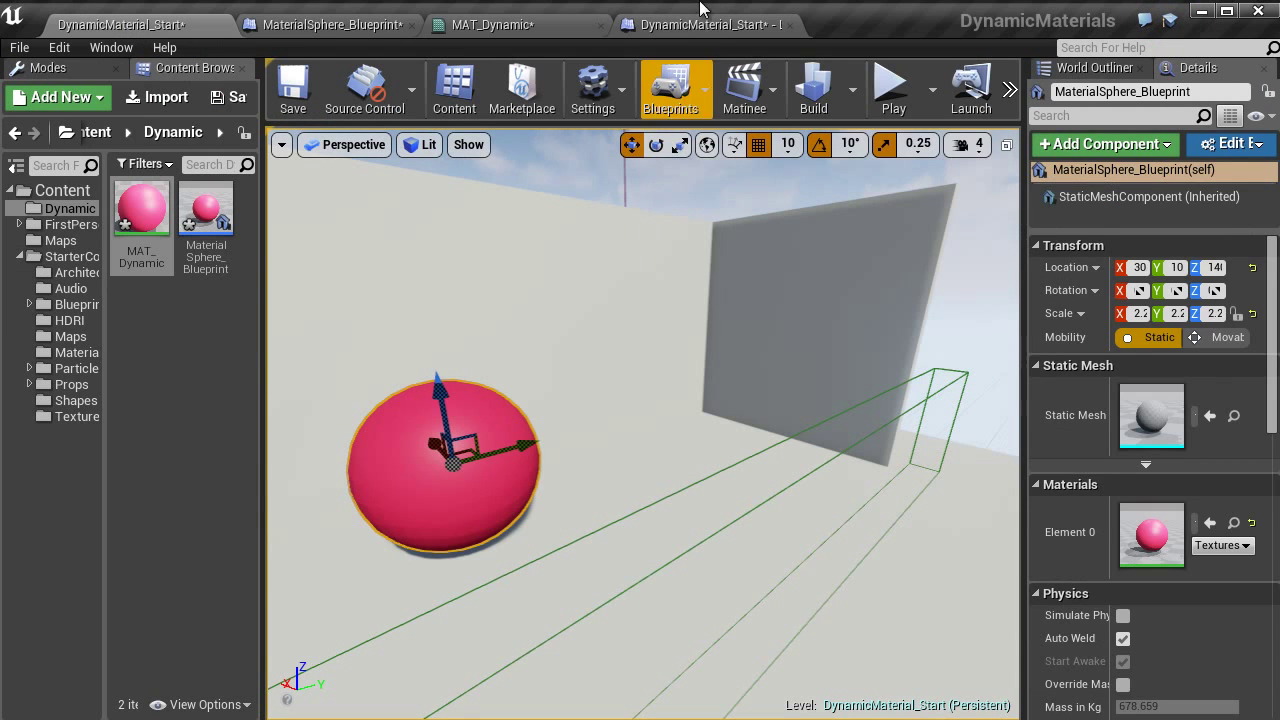
click(705, 24)
right_click(422, 467)
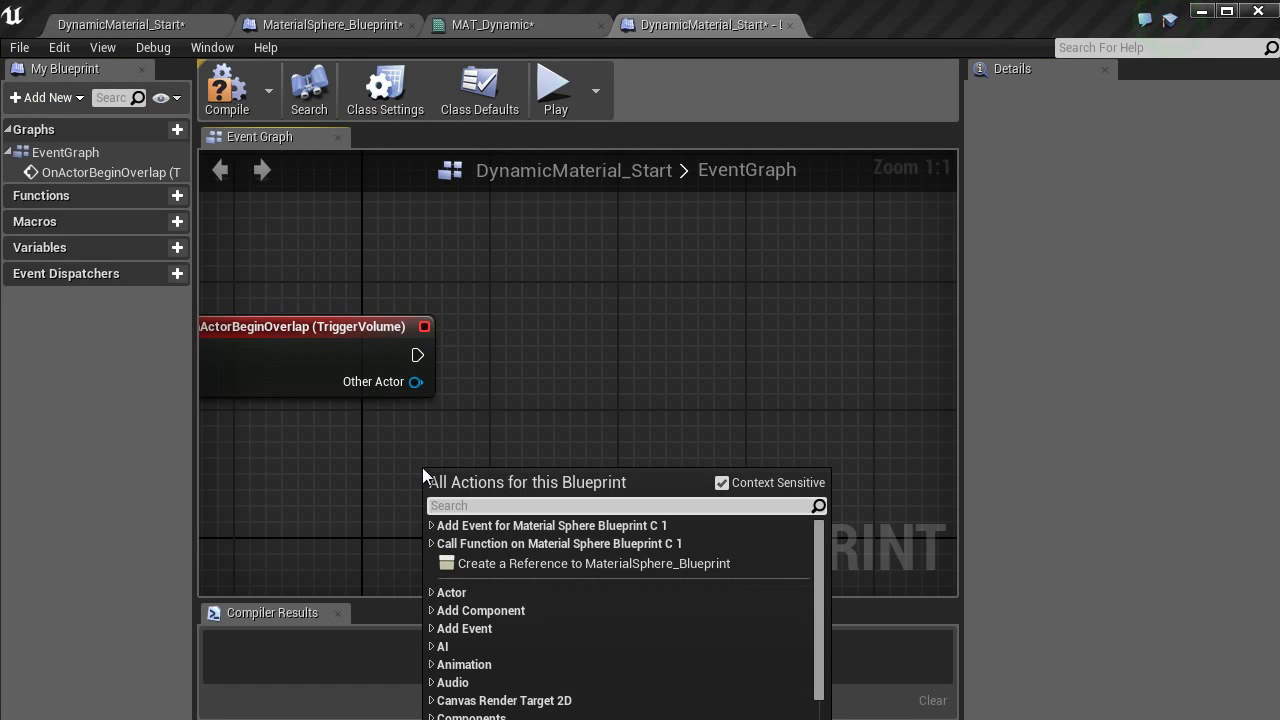
click(510, 564)
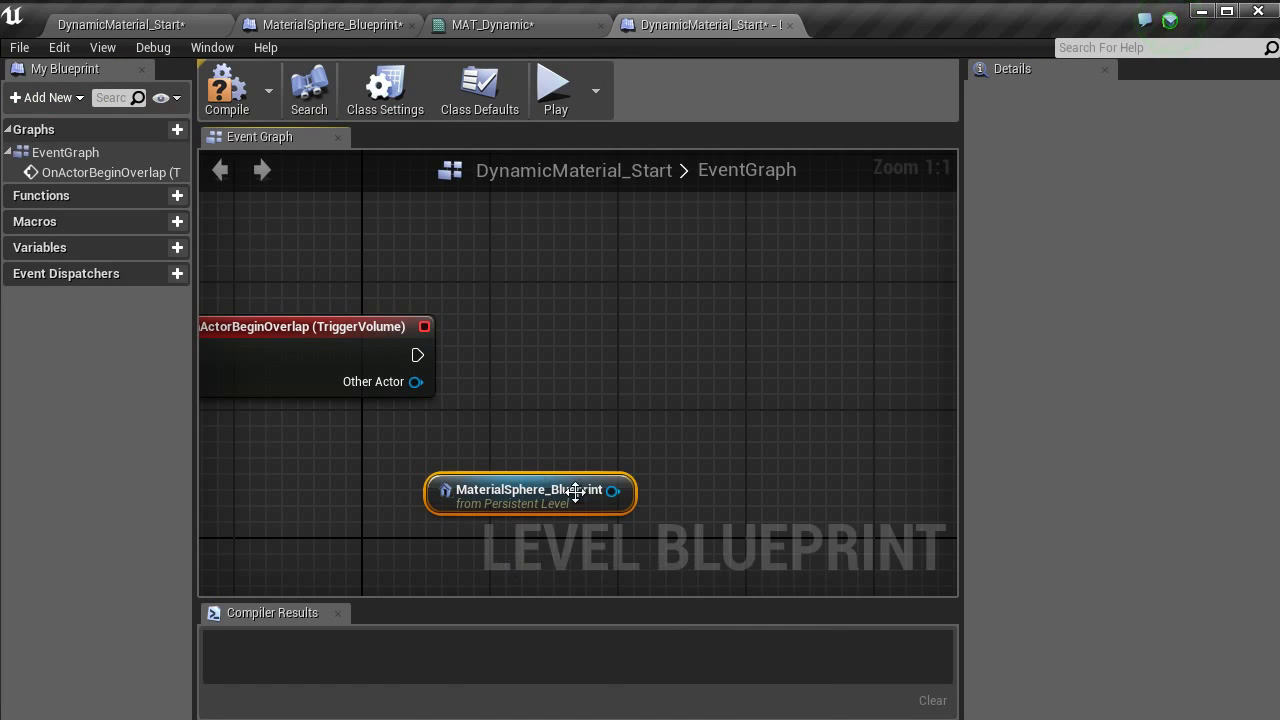
Add a call to the Change event from the MaterialSphere_Blueprint reference and place it beside the overlap event.
drag(624, 490, 624, 394)
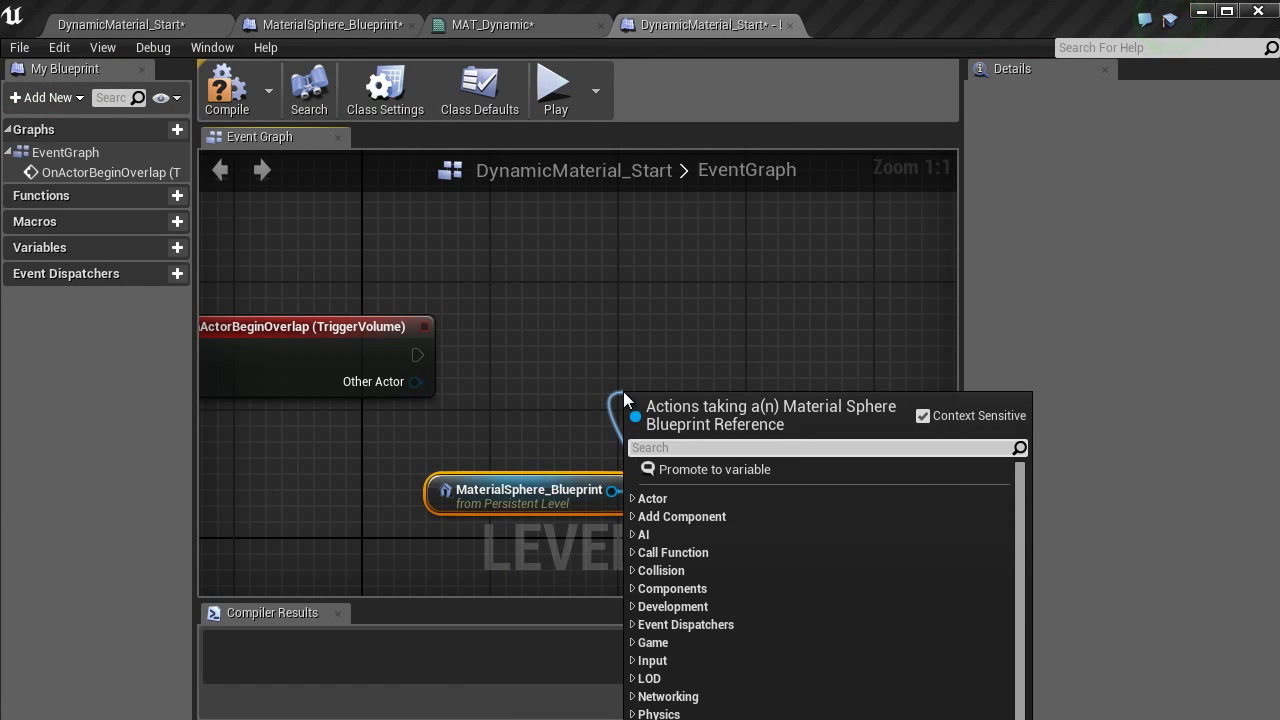
text(change)
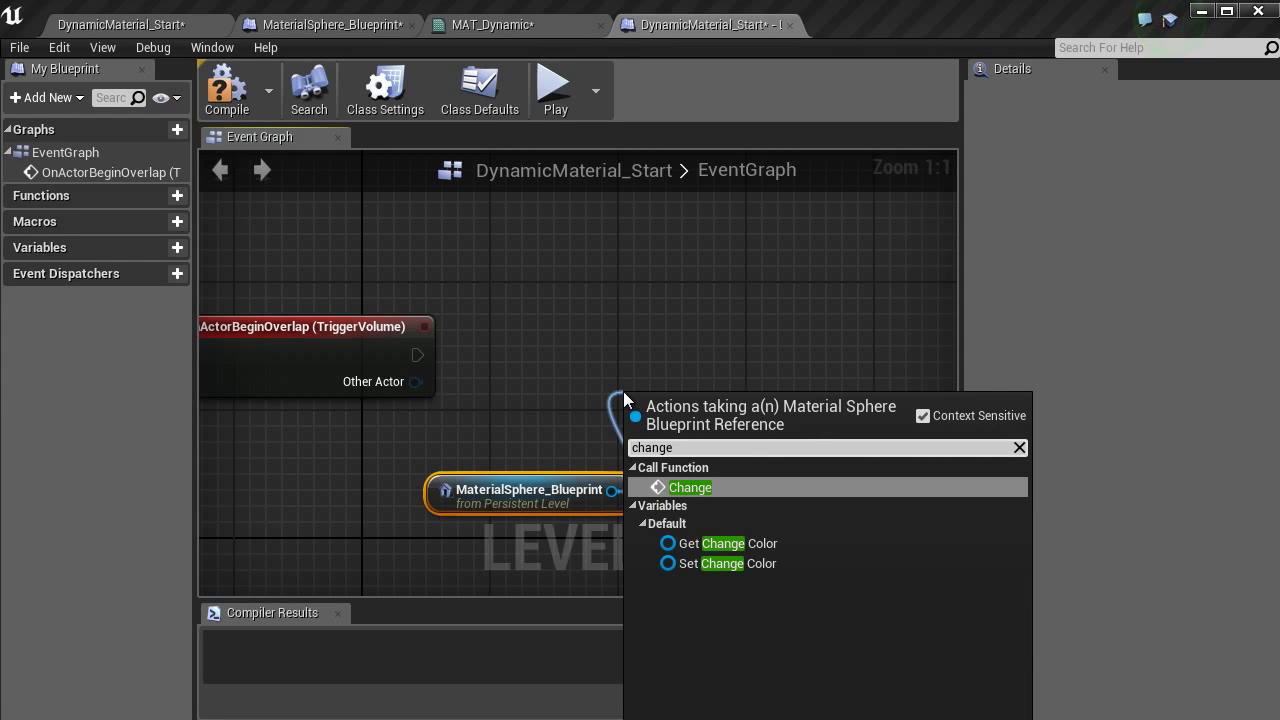
click(710, 488)
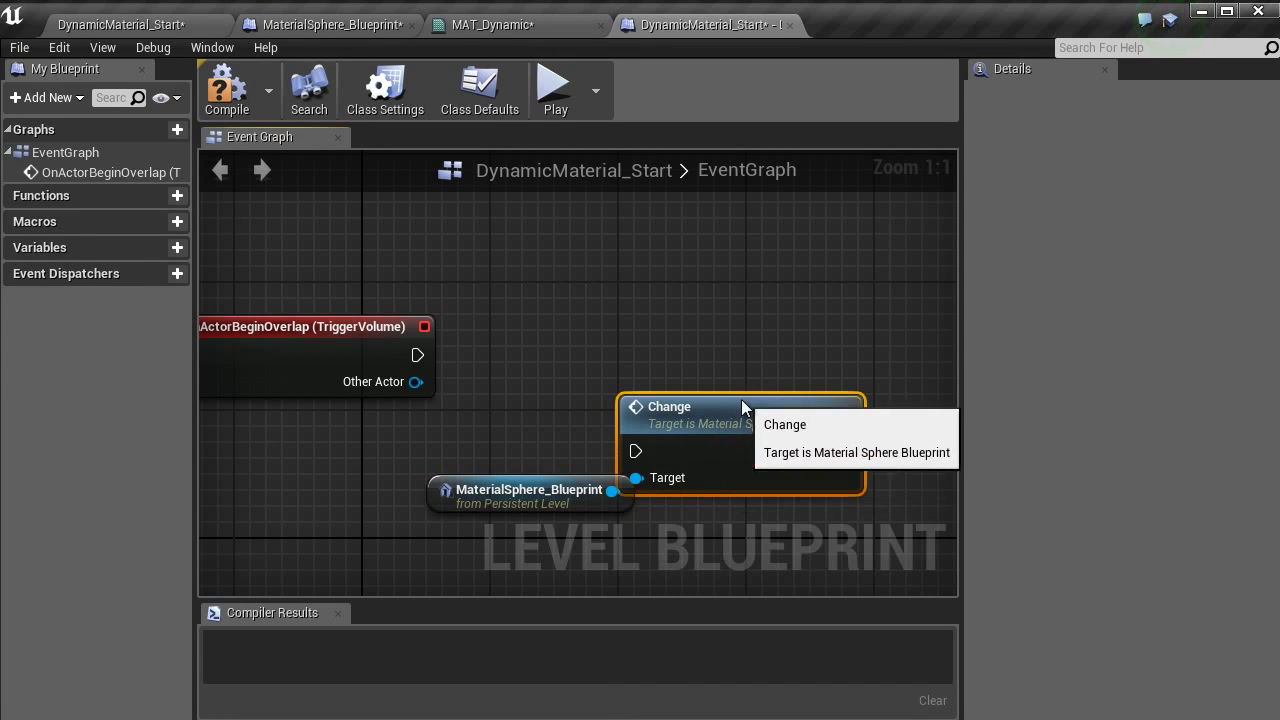
drag(749, 408, 671, 306)
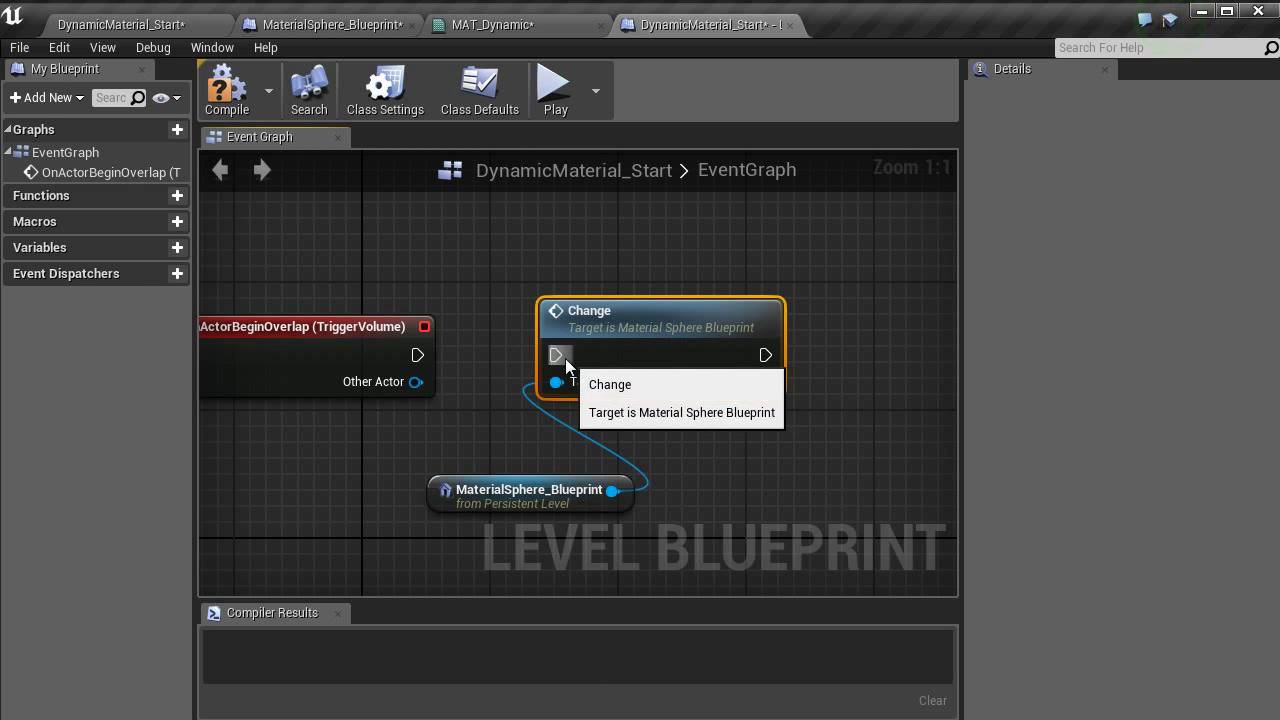
Connect the trigger volume's overlap event to the Change call and compile the Level Blueprint.
drag(558, 356, 418, 360)
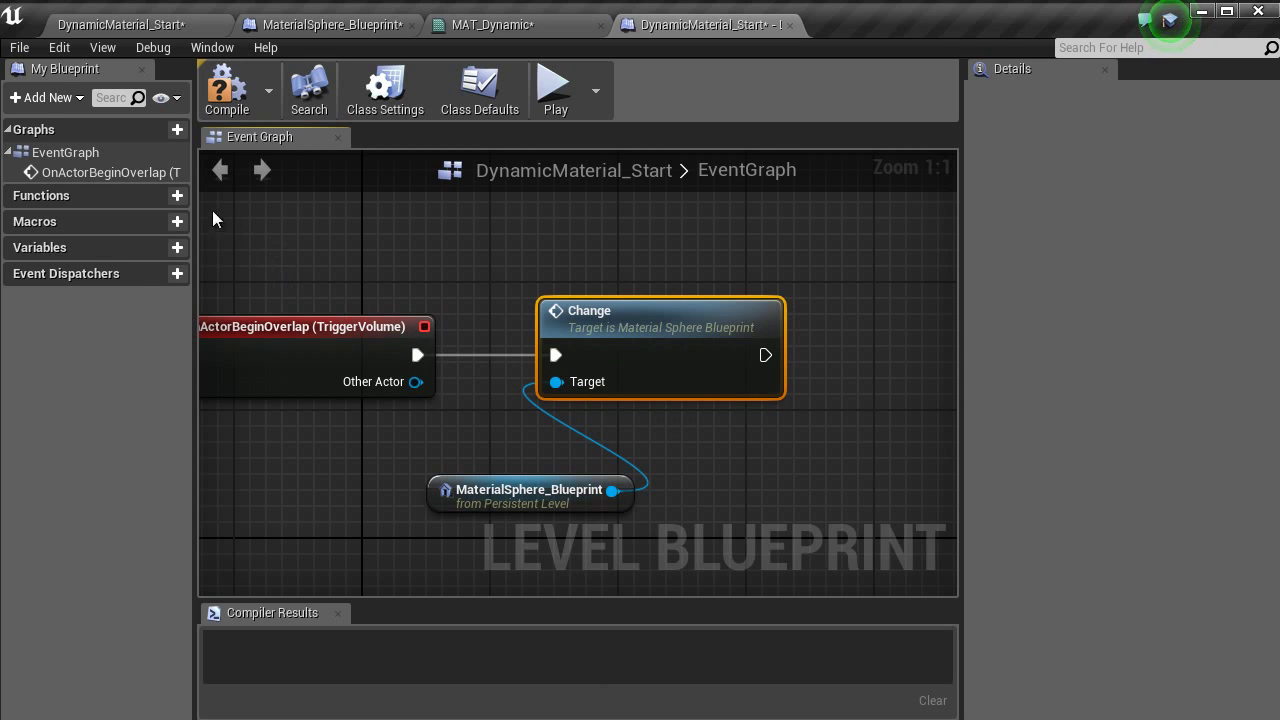
click(226, 88)
Play the DynamicMaterial_Start level from a spot on the floor and walk through the trigger volume to test the sphere's color change.
click(168, 28)
scroll(757, 505, down, 3)
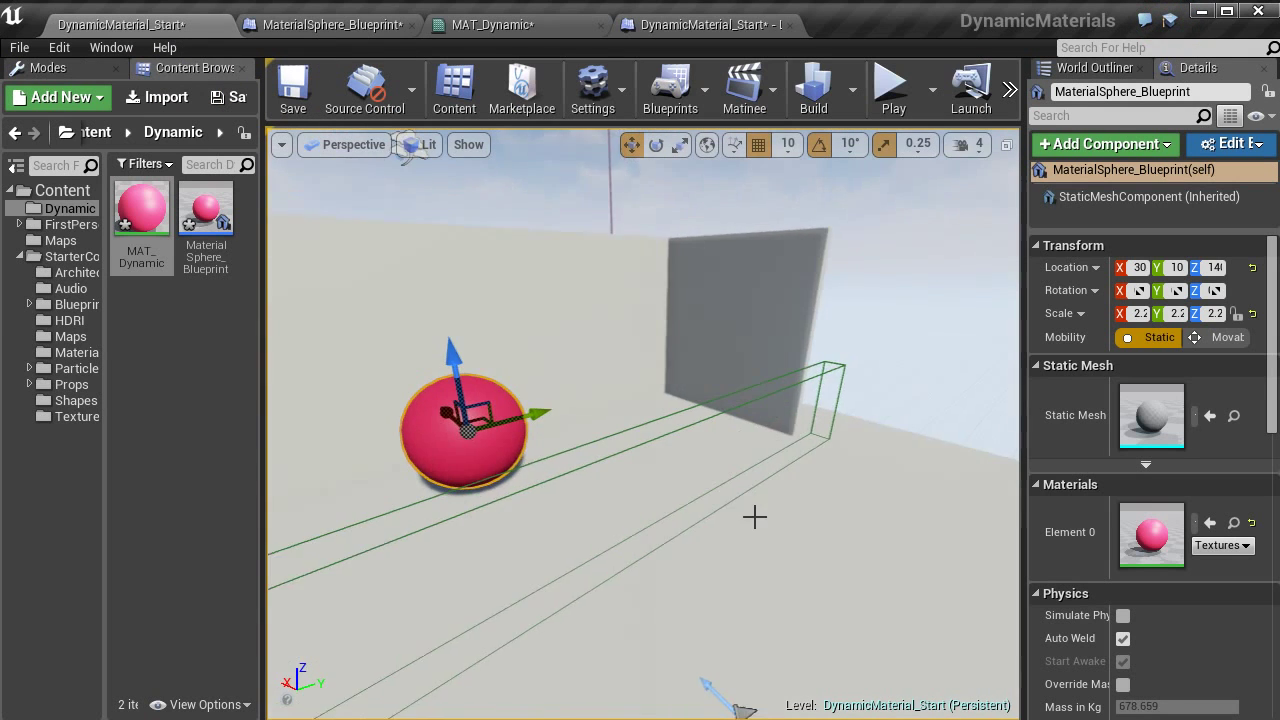
right_click(757, 554)
mouse_move(803, 530)
click(811, 499)
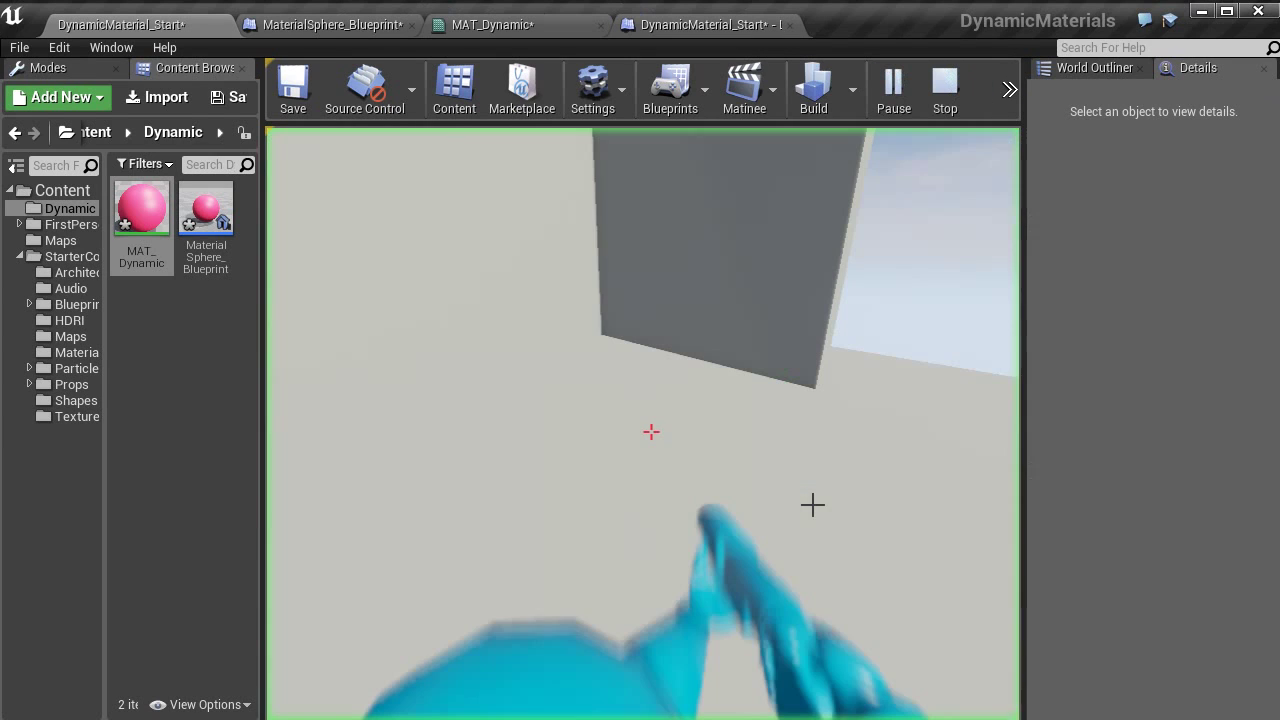
key(w)
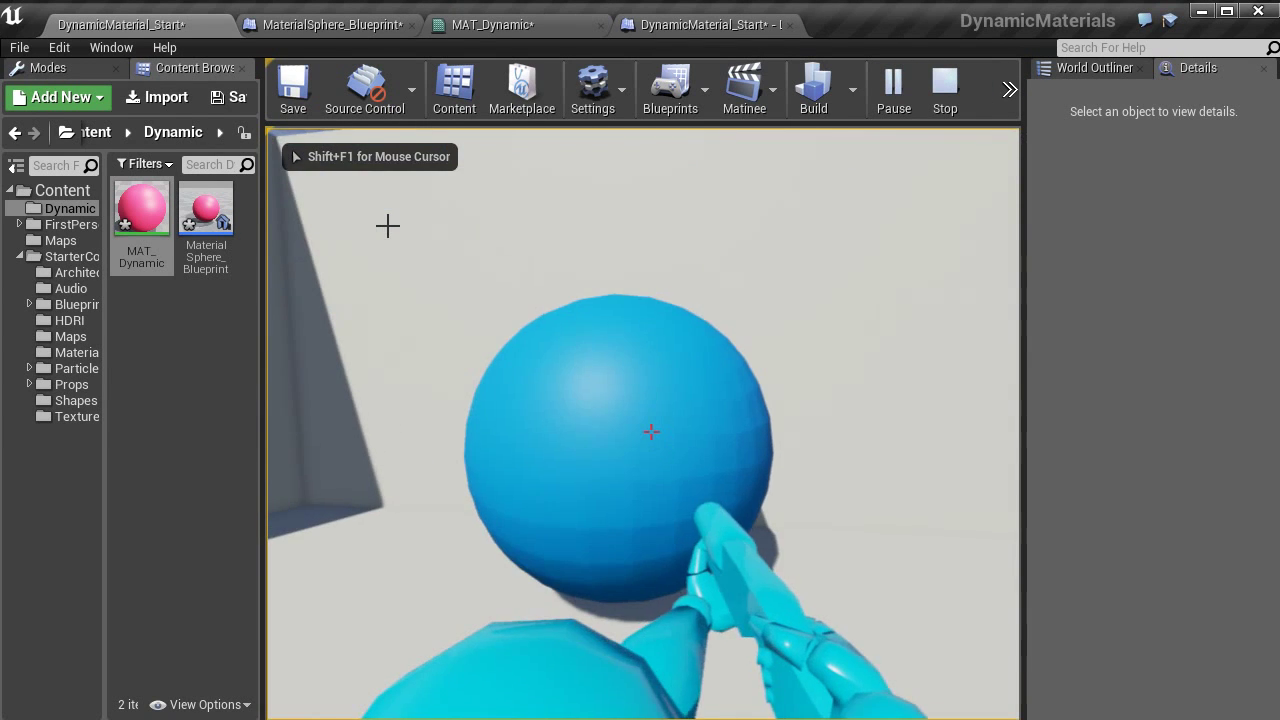
key(s)
key(w)
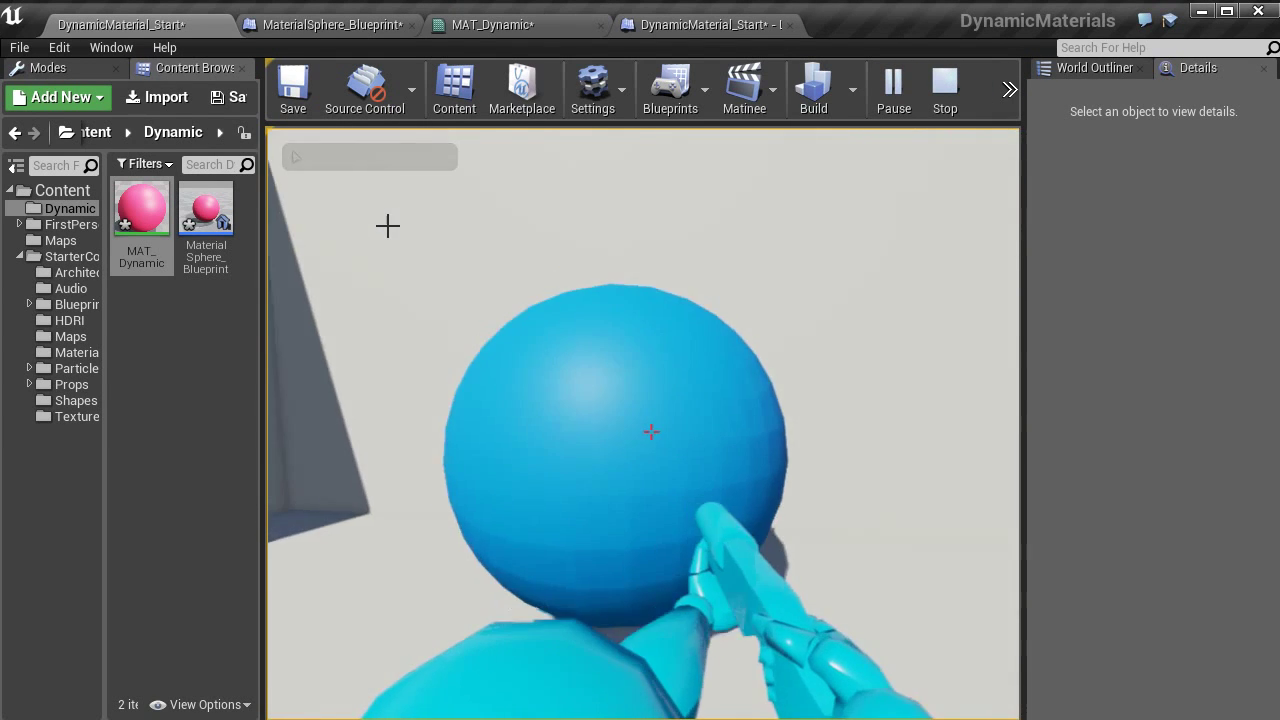
key(s)
key(Escape)
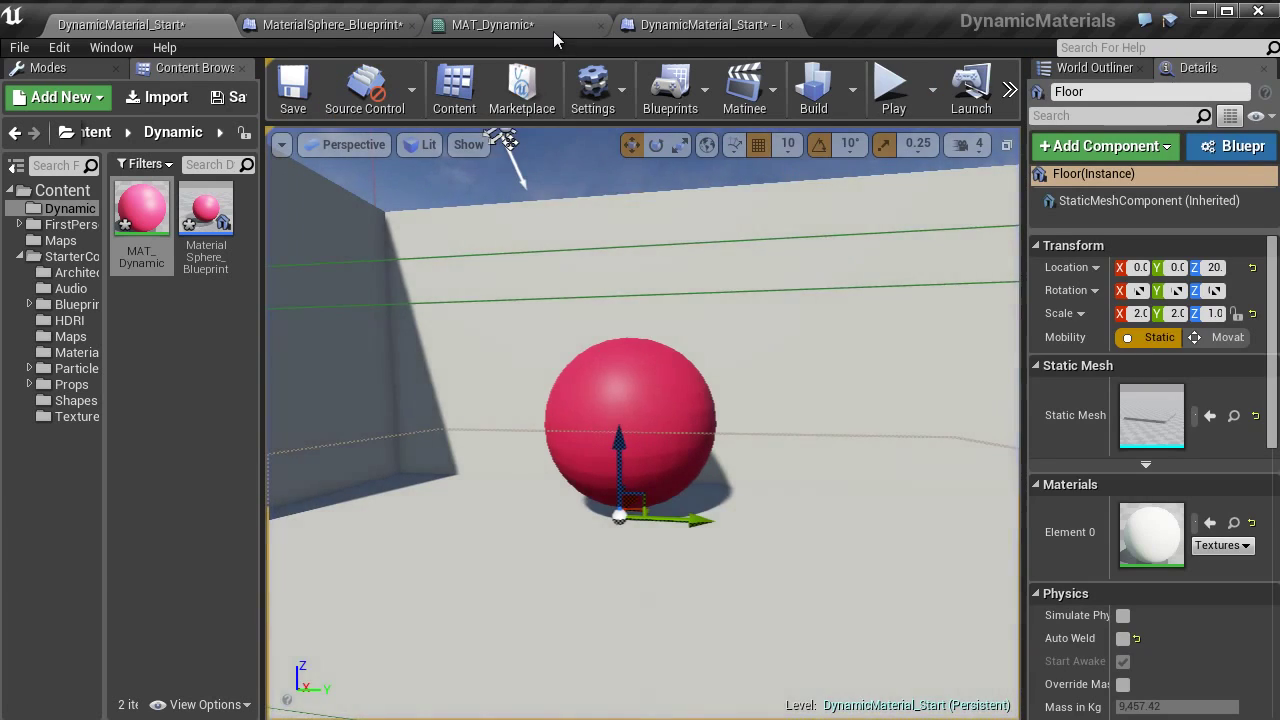
Close the MAT_Dynamic material and return to the MaterialSphere_Blueprint event graph.
click(553, 28)
middle_click(540, 26)
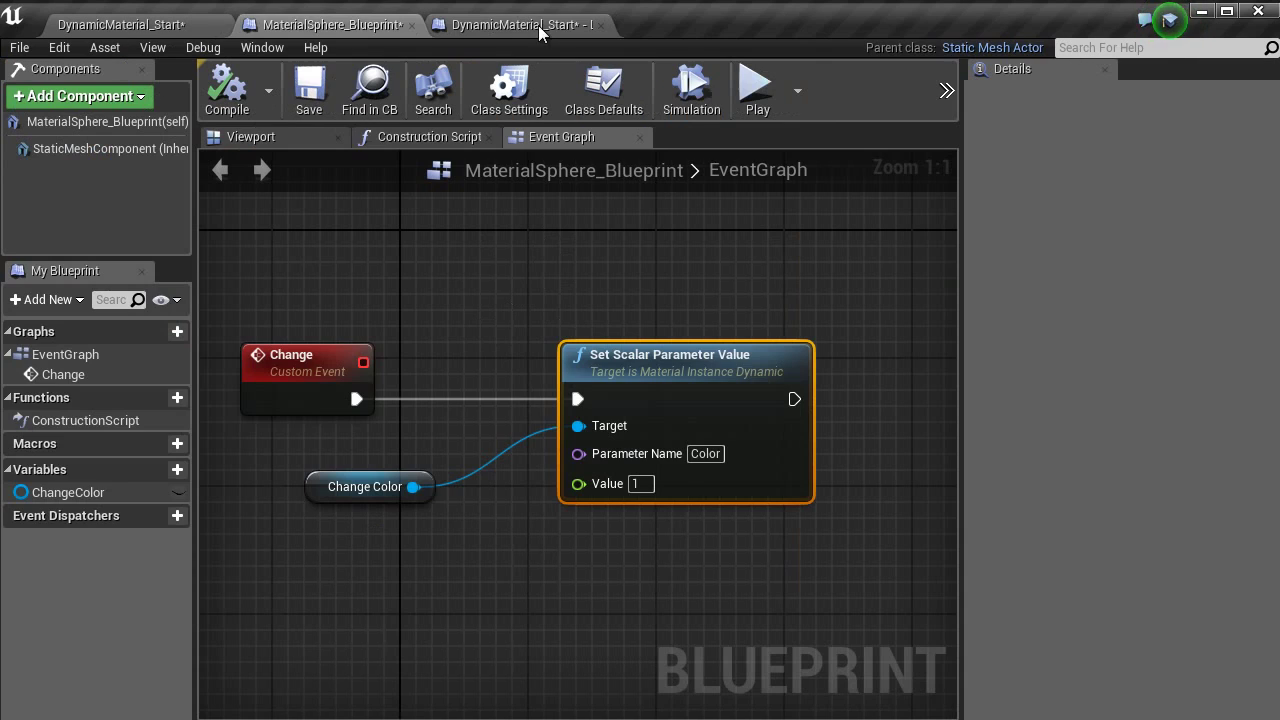
click(540, 26)
click(274, 31)
scroll(502, 305, down, 2)
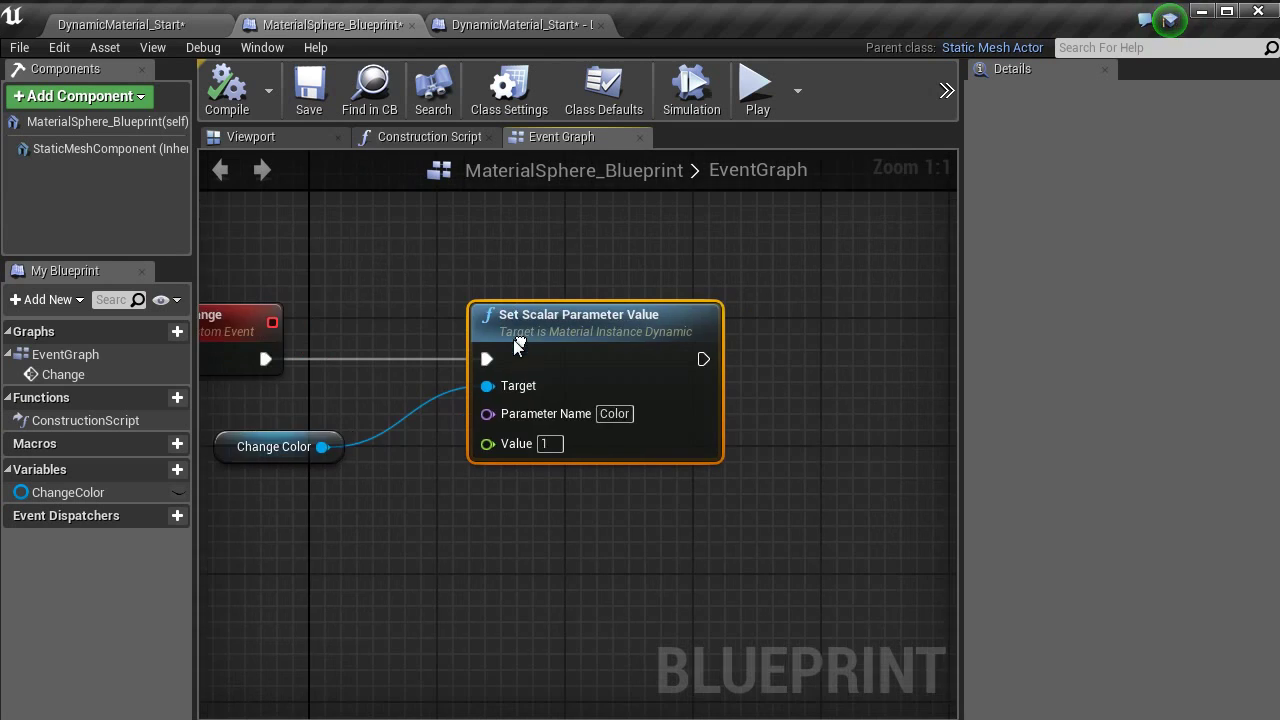
Move the Change Color and Set Scalar Parameter Value nodes up and duplicate the pair below them.
drag(790, 576, 385, 378)
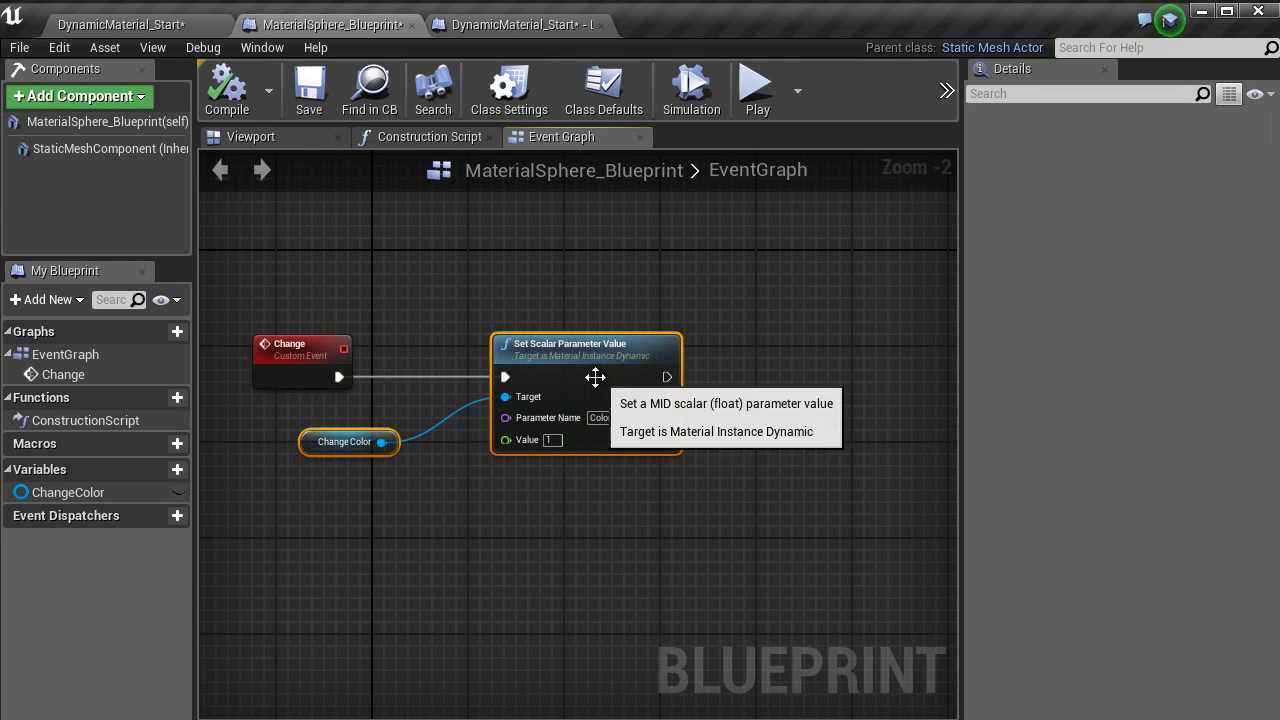
drag(597, 370, 749, 258)
key(ctrl+w)
drag(912, 231, 557, 420)
click(440, 416)
Insert a FlipFlop after the Change event, wire its B output to the lower Set Scalar Parameter Value, and set that node's value to 0.
drag(303, 364, 336, 356)
text(flip)
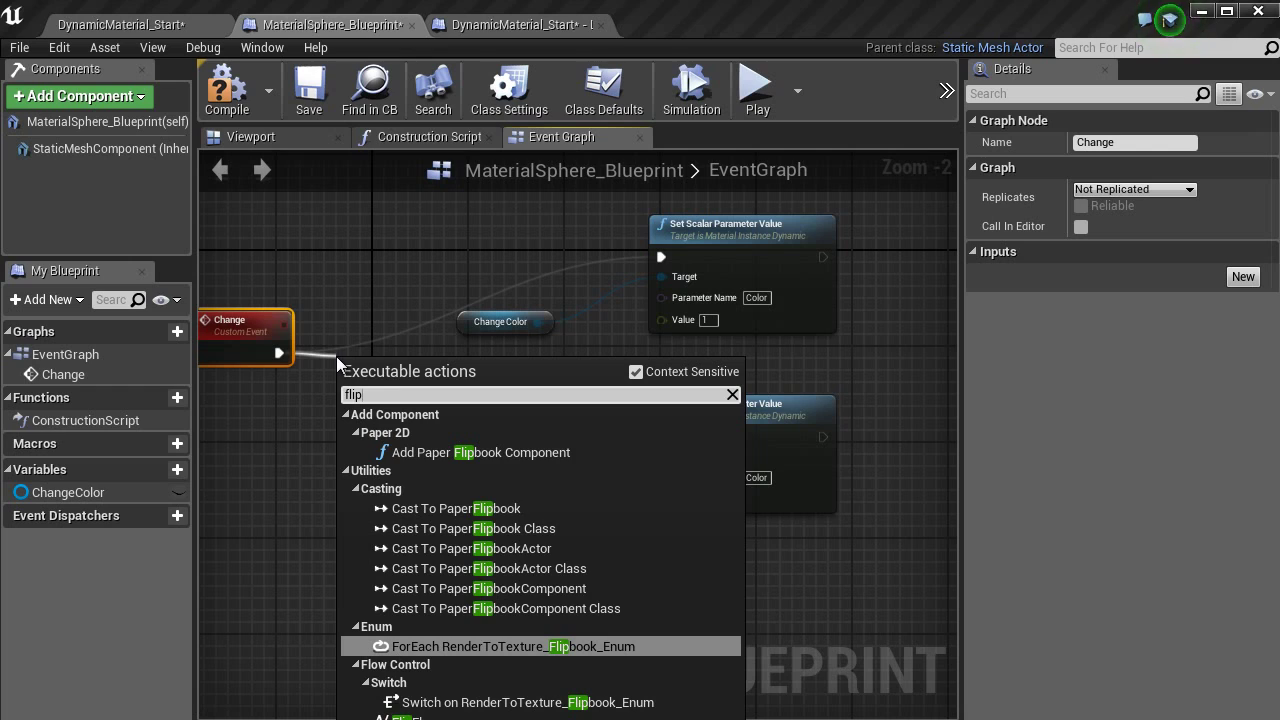
click(405, 717)
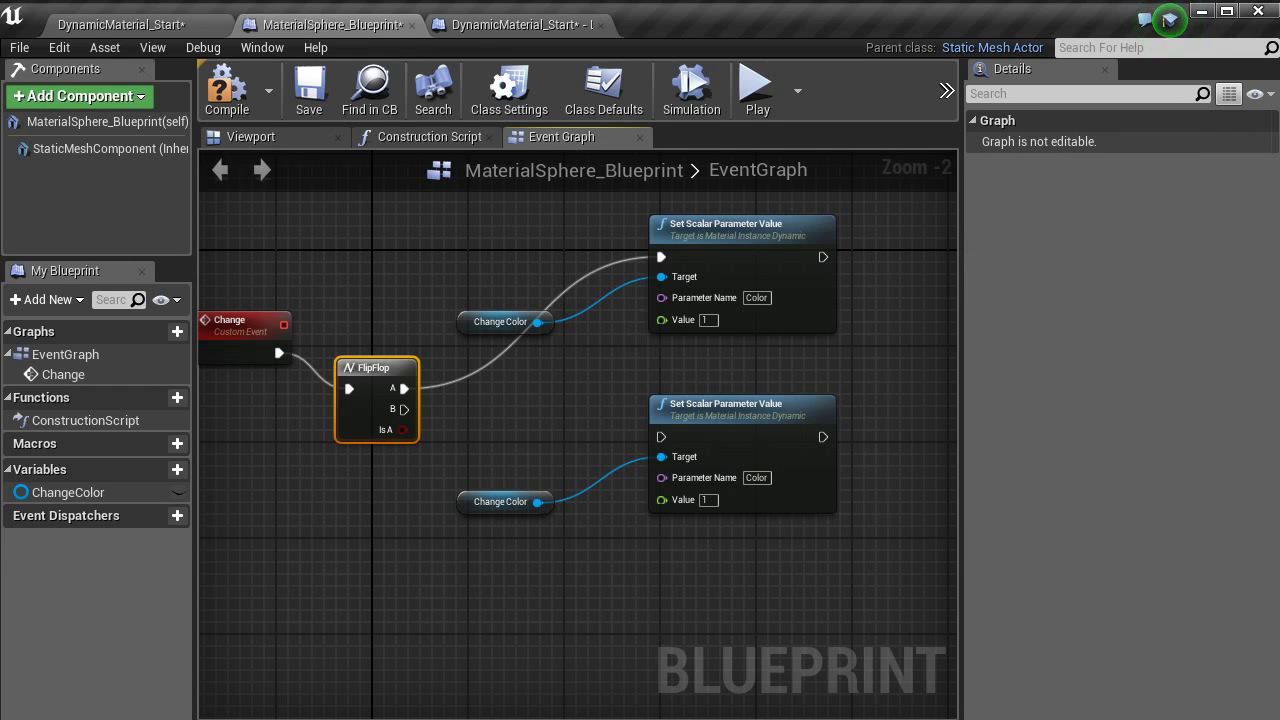
drag(404, 410, 662, 433)
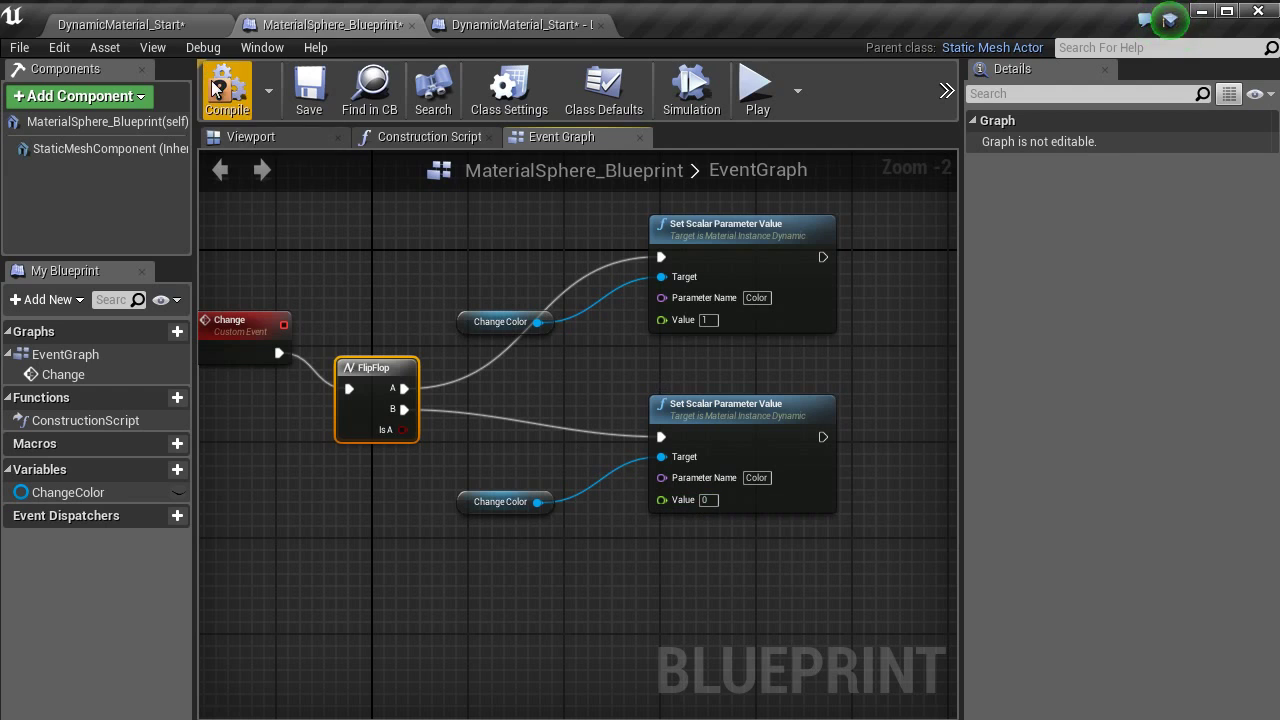
Play the level from the floor in front of the sphere and cross the trigger volume repeatedly to test the FlipFlop color toggle.
click(120, 24)
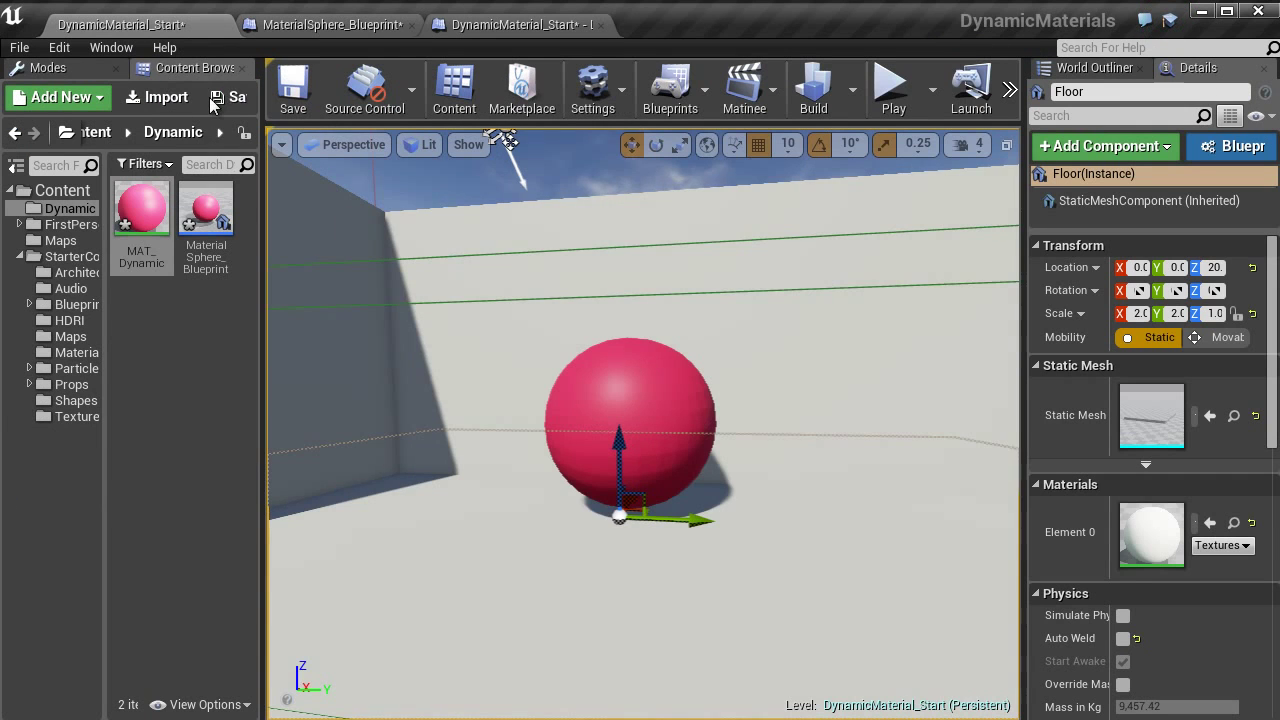
right_drag(600, 599, 618, 626)
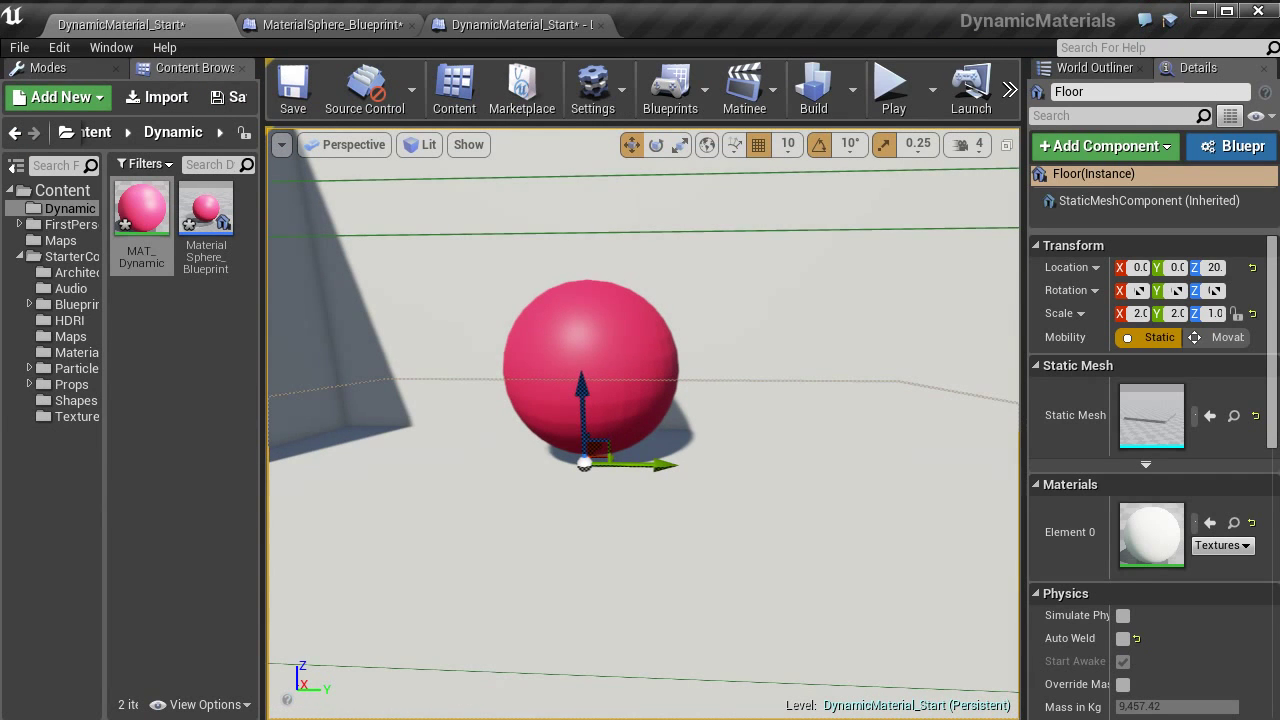
scroll(885, 532, down, 5)
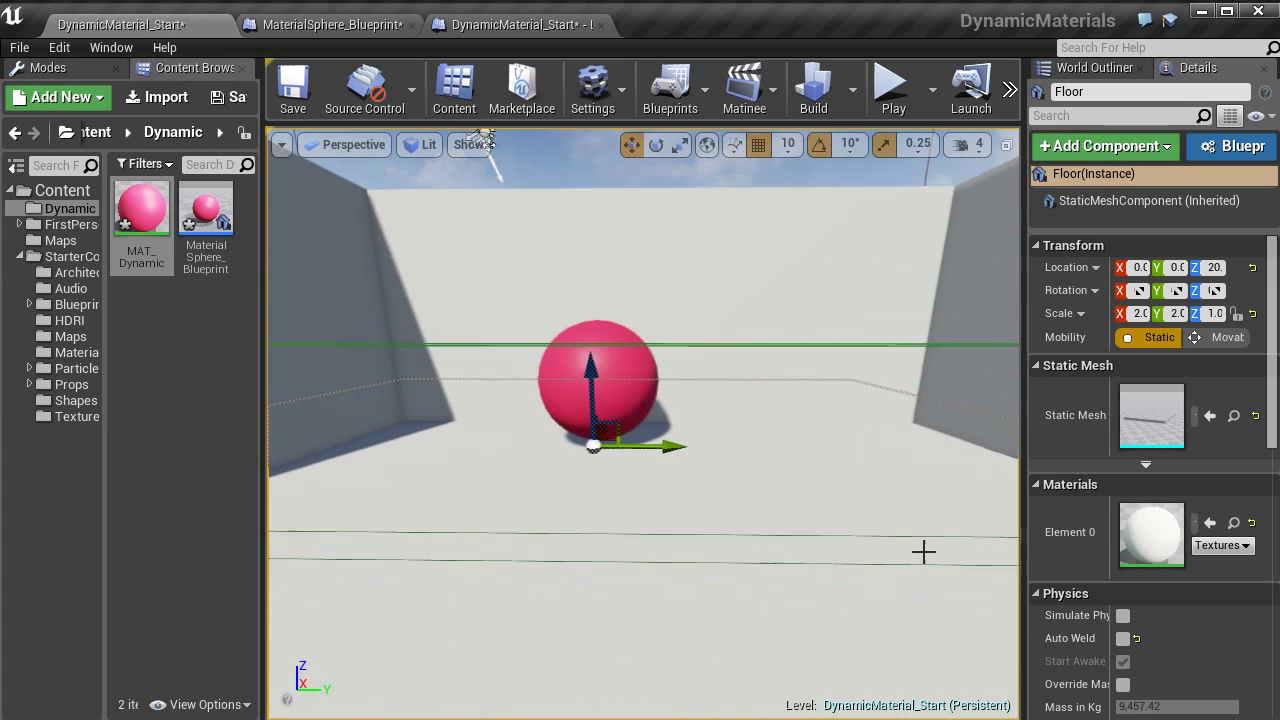
right_click(673, 684)
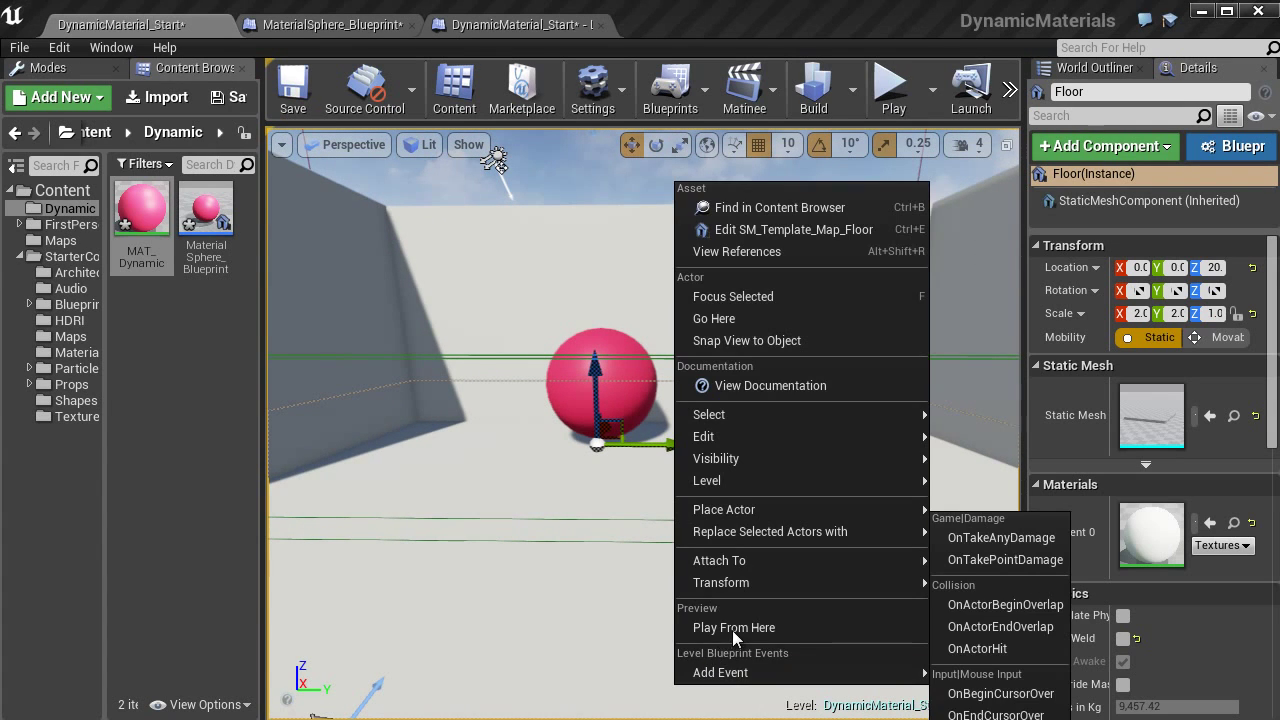
click(734, 628)
key(w)
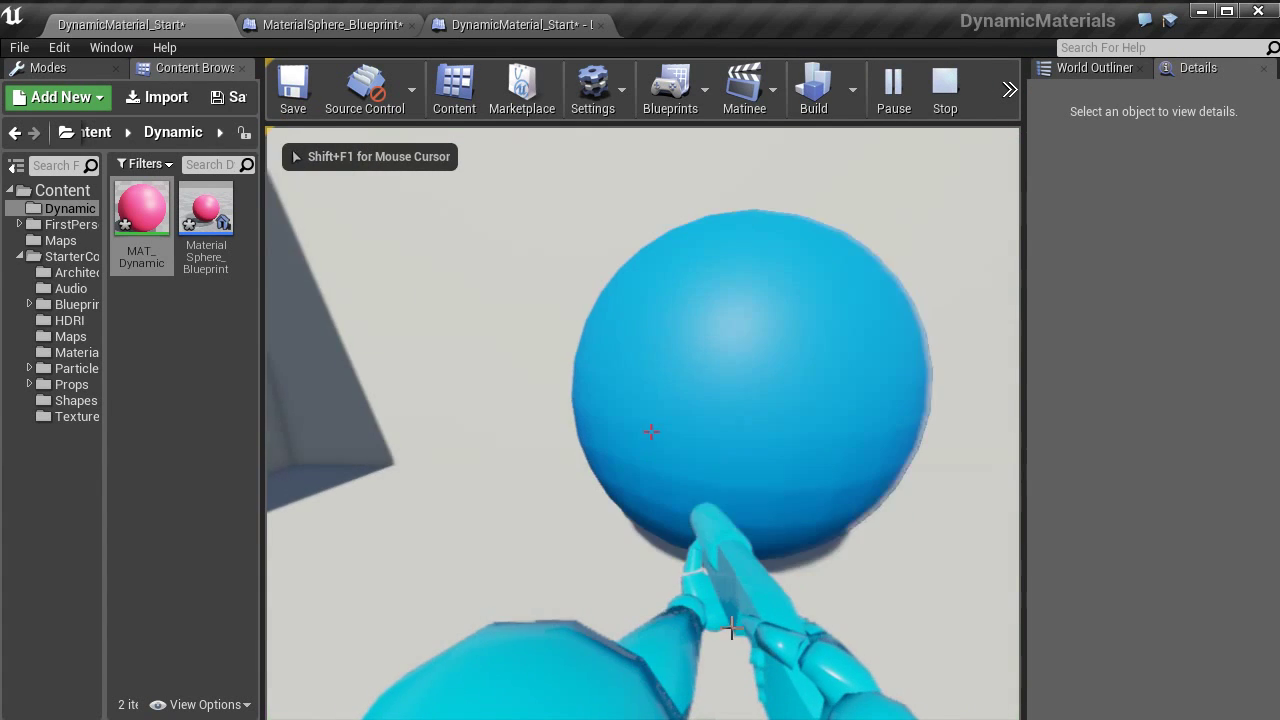
key(s)
key(w)
key(s)
key(w)
key(s)
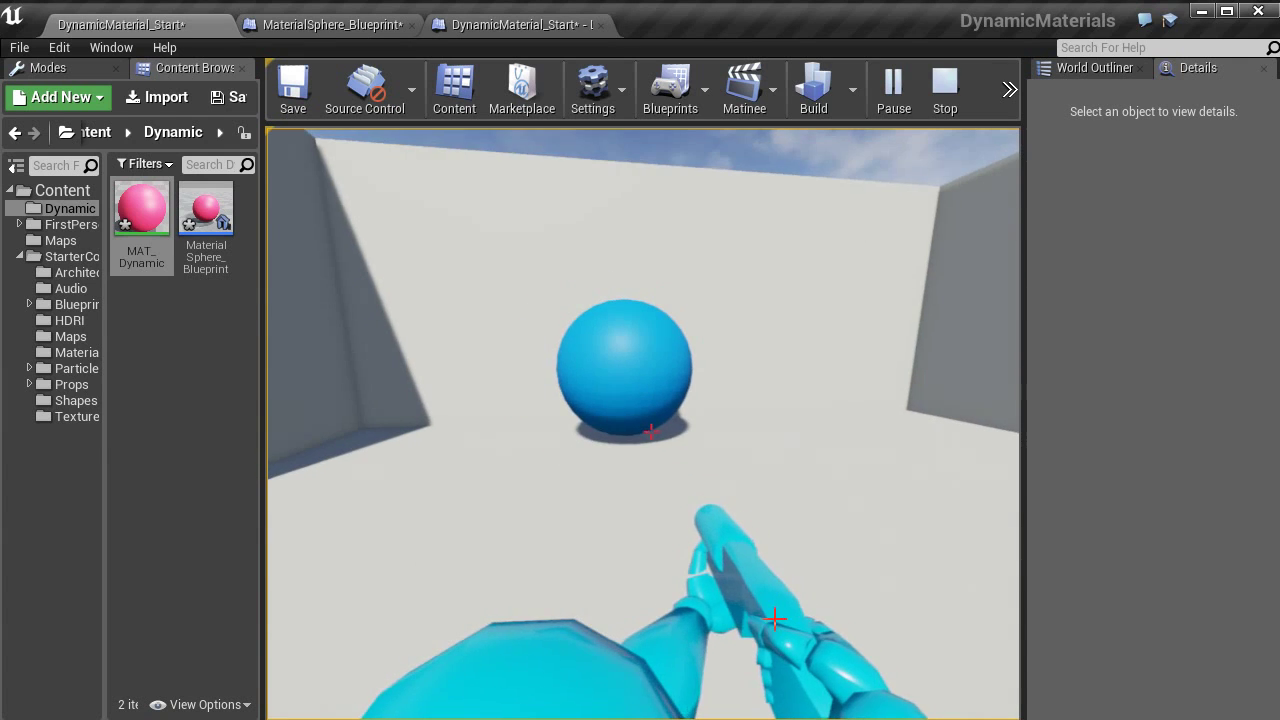
key(w)
key(s)
key(w)
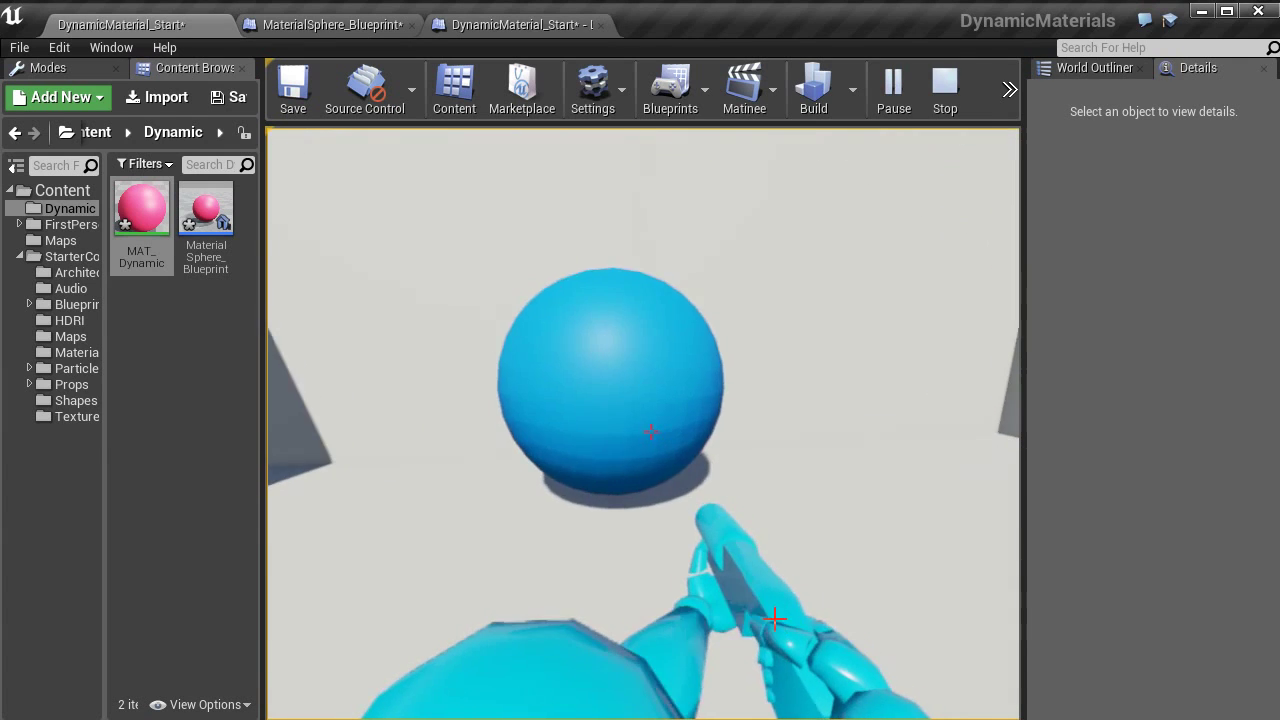
key(s)
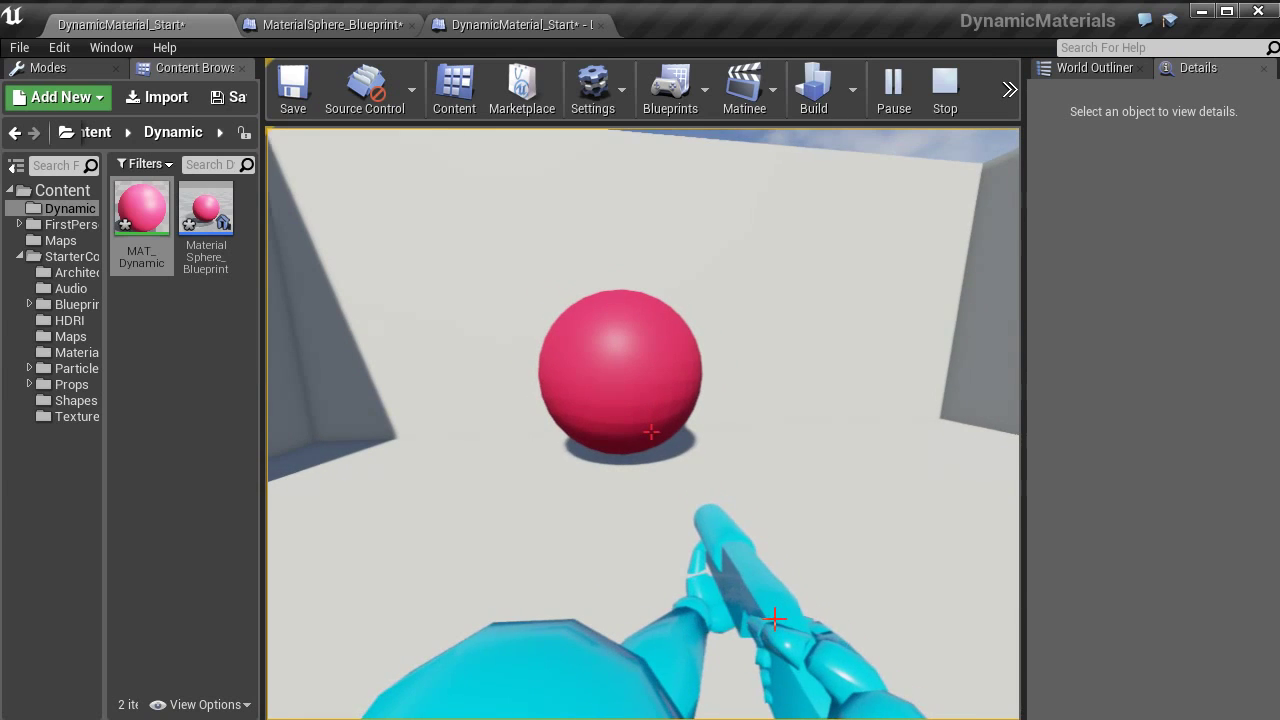
key(Escape)
In MaterialSphere_Blueprint, move Change and FlipFlop away from the parameter nodes and insert a Timeline between FlipFlop's A output and the upper Set Scalar Parameter Value.
click(504, 24)
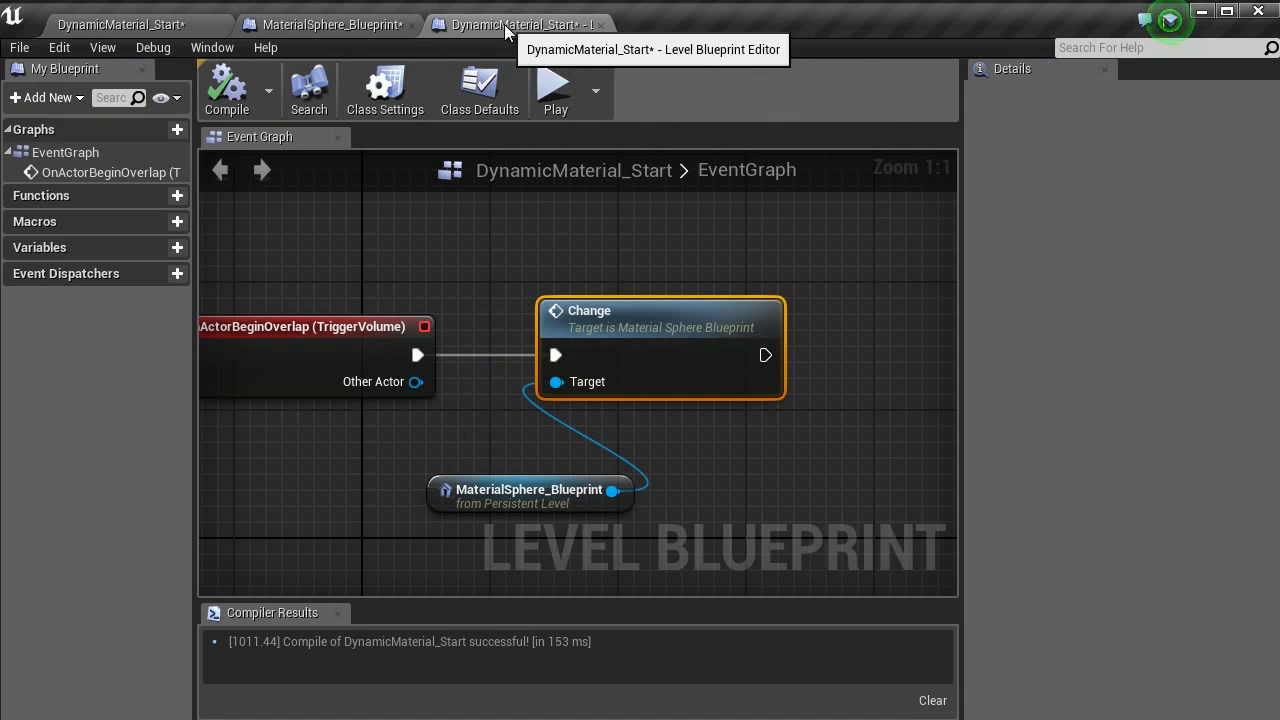
click(359, 26)
right_drag(428, 385, 746, 398)
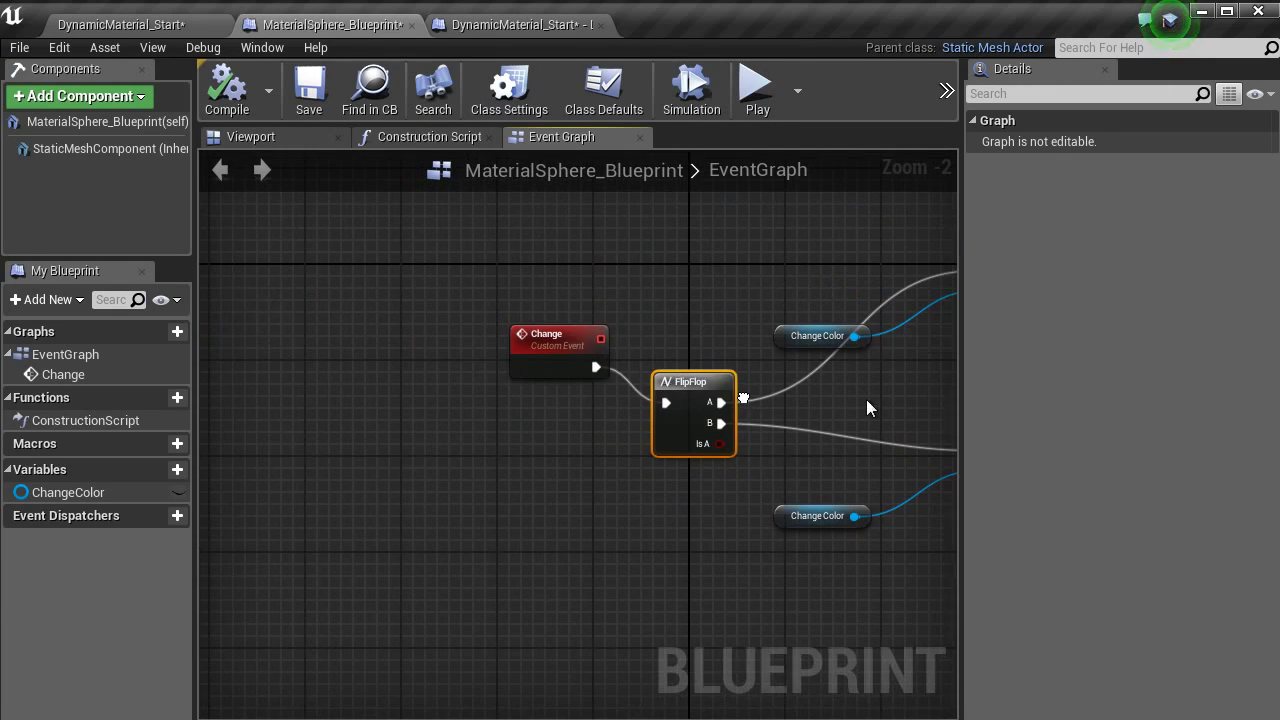
drag(454, 283, 745, 450)
drag(697, 392, 599, 291)
text(timeline)
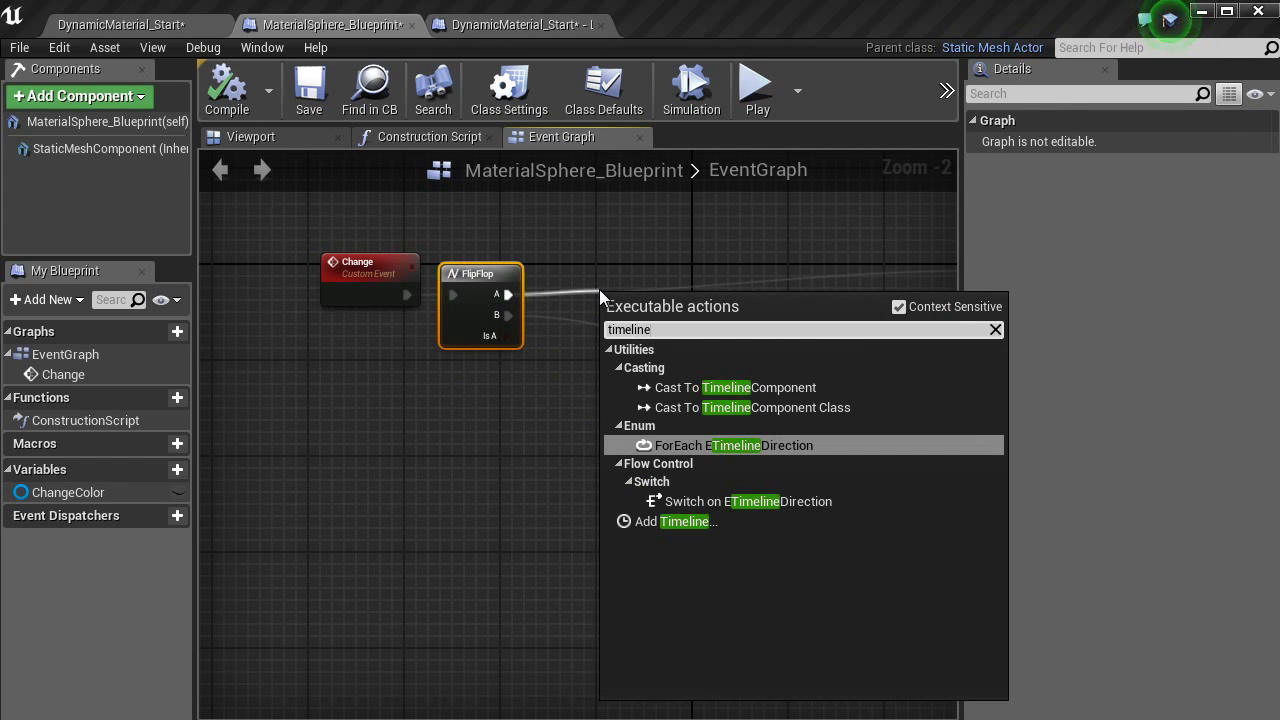
click(676, 521)
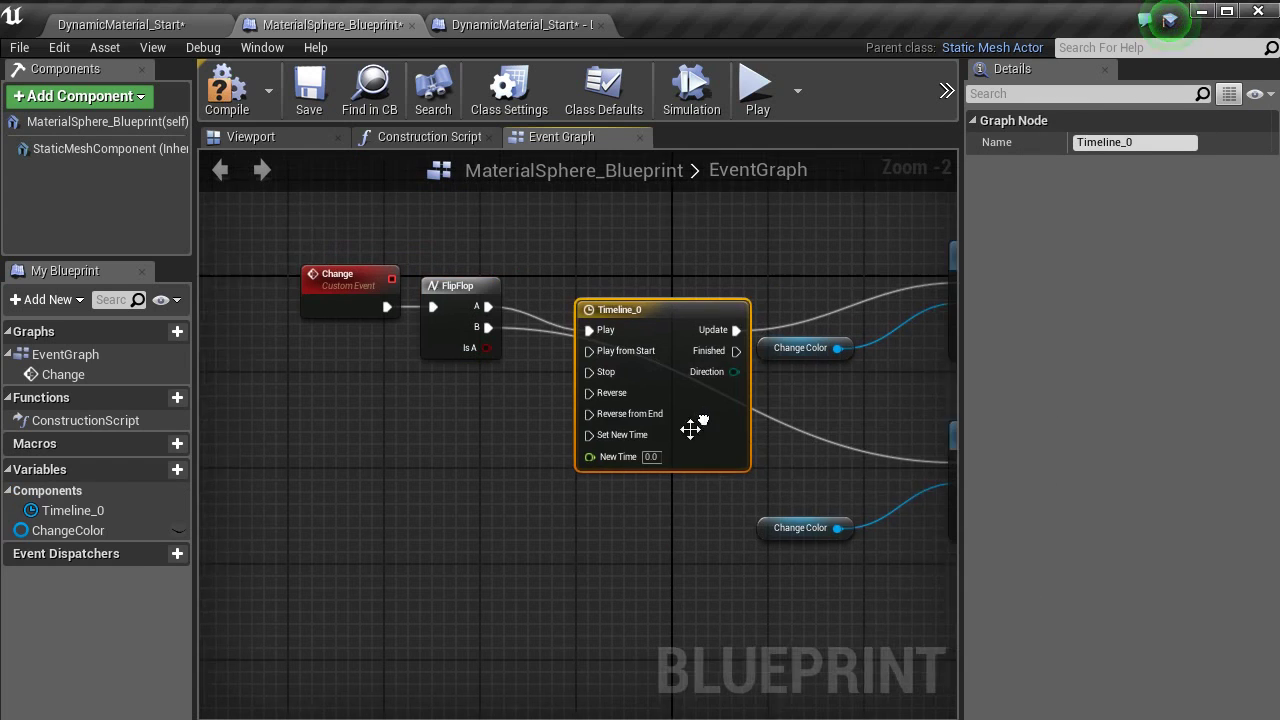
right_drag(679, 439, 607, 484)
drag(591, 406, 577, 276)
Open the new timeline for editing and add a float track named 0-1.
double_click(617, 340)
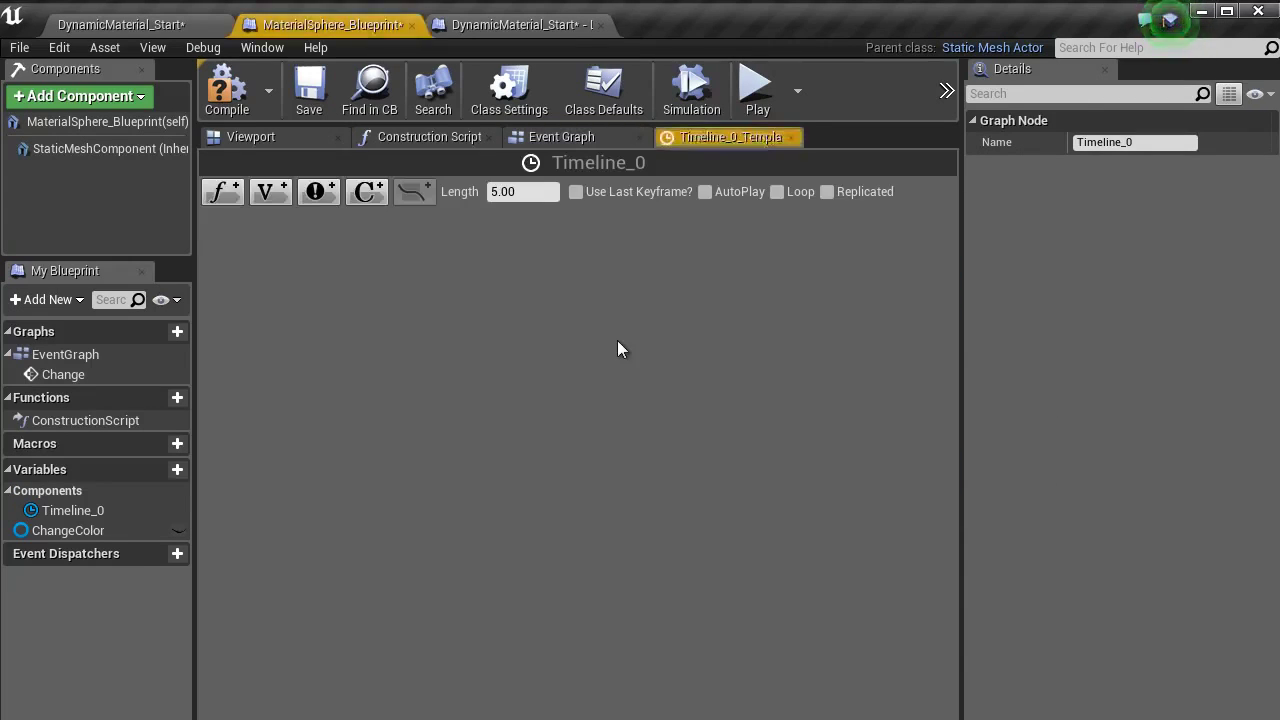
click(222, 191)
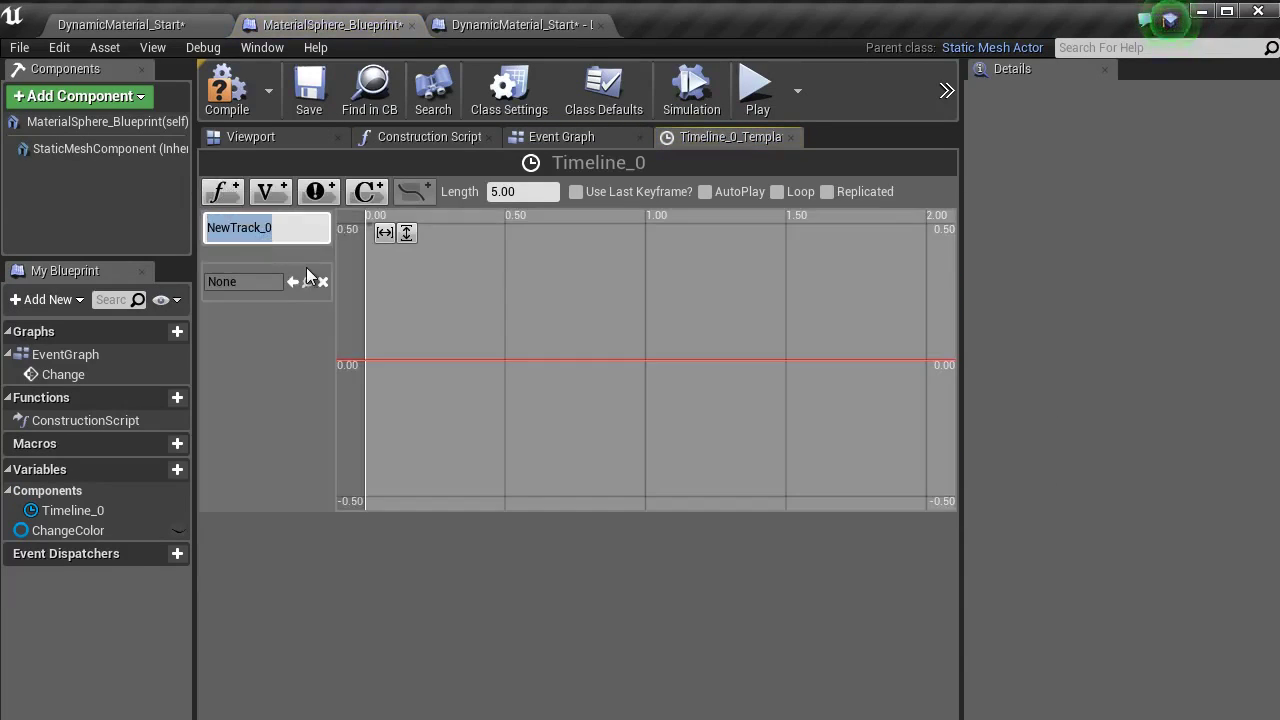
text(0-1)
key(Return)
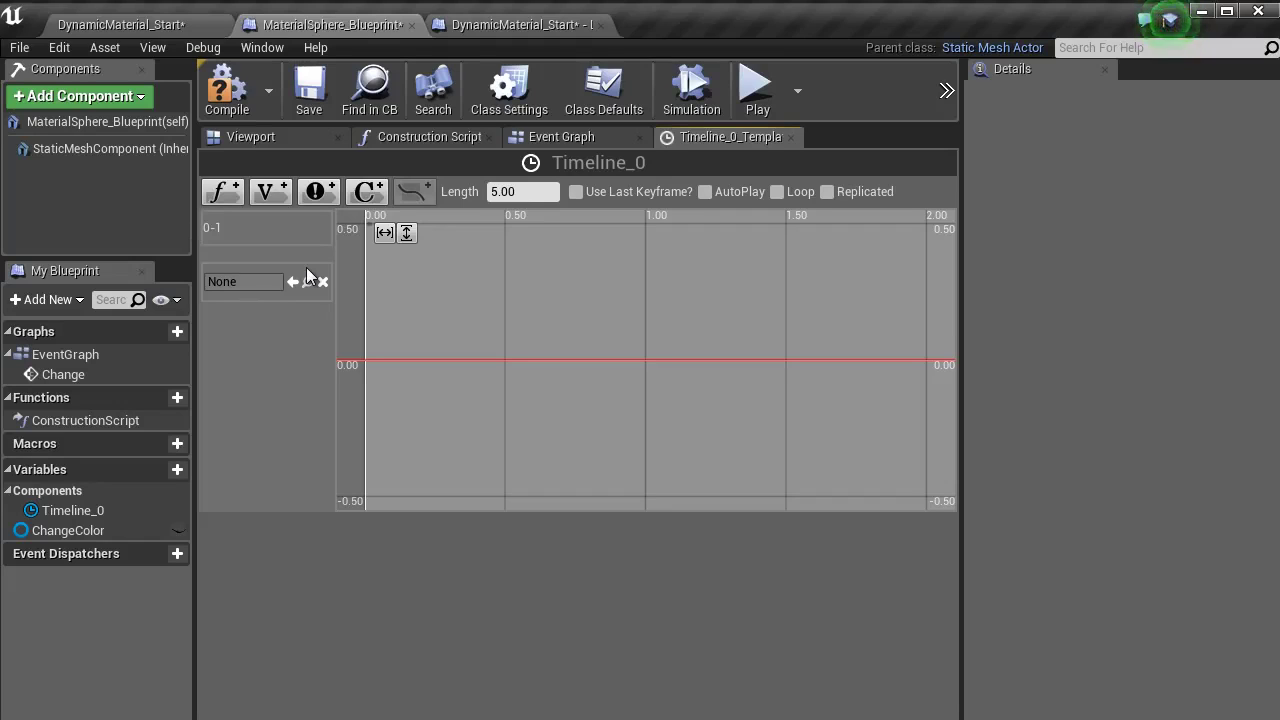
Add a first key to the 0-1 track at time 0 with value 0.
right_click(511, 298)
click(546, 314)
click(469, 232)
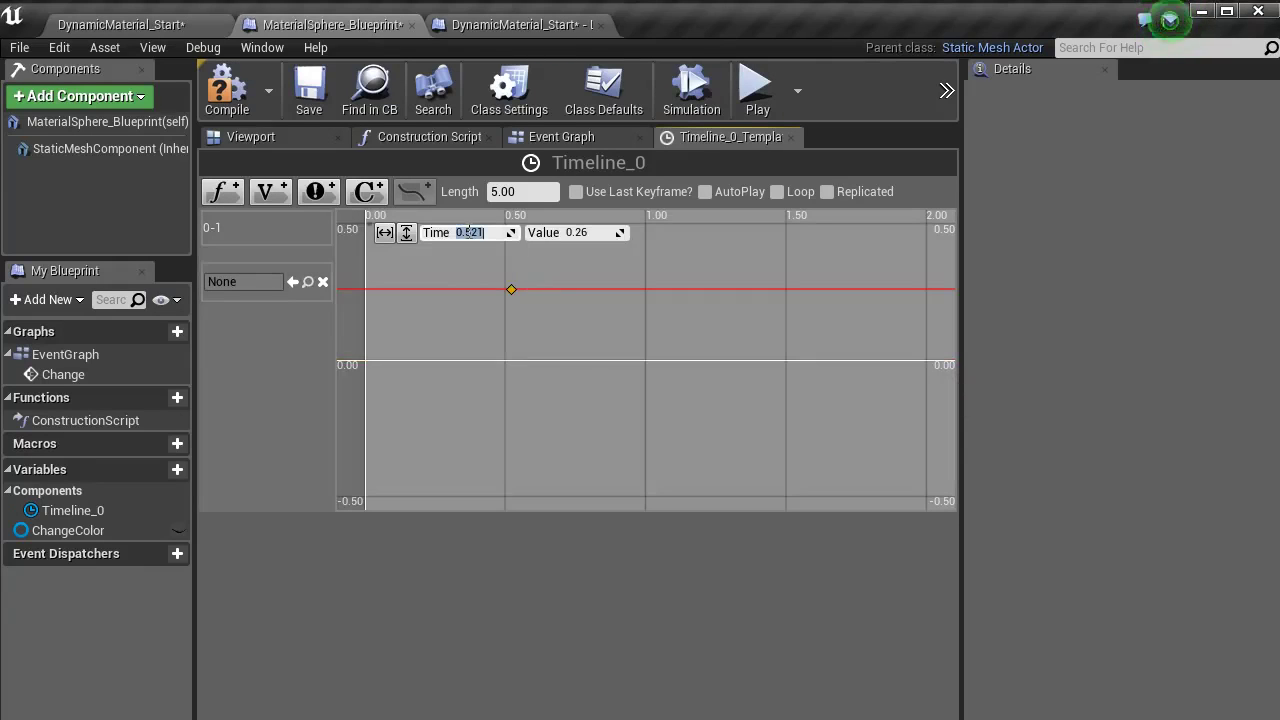
click(612, 235)
text(0)
key(Return)
Add a second key to the 0-1 track at time 1 with value 1, and set the timeline length to 1.00.
click(545, 324)
right_click(545, 324)
click(568, 349)
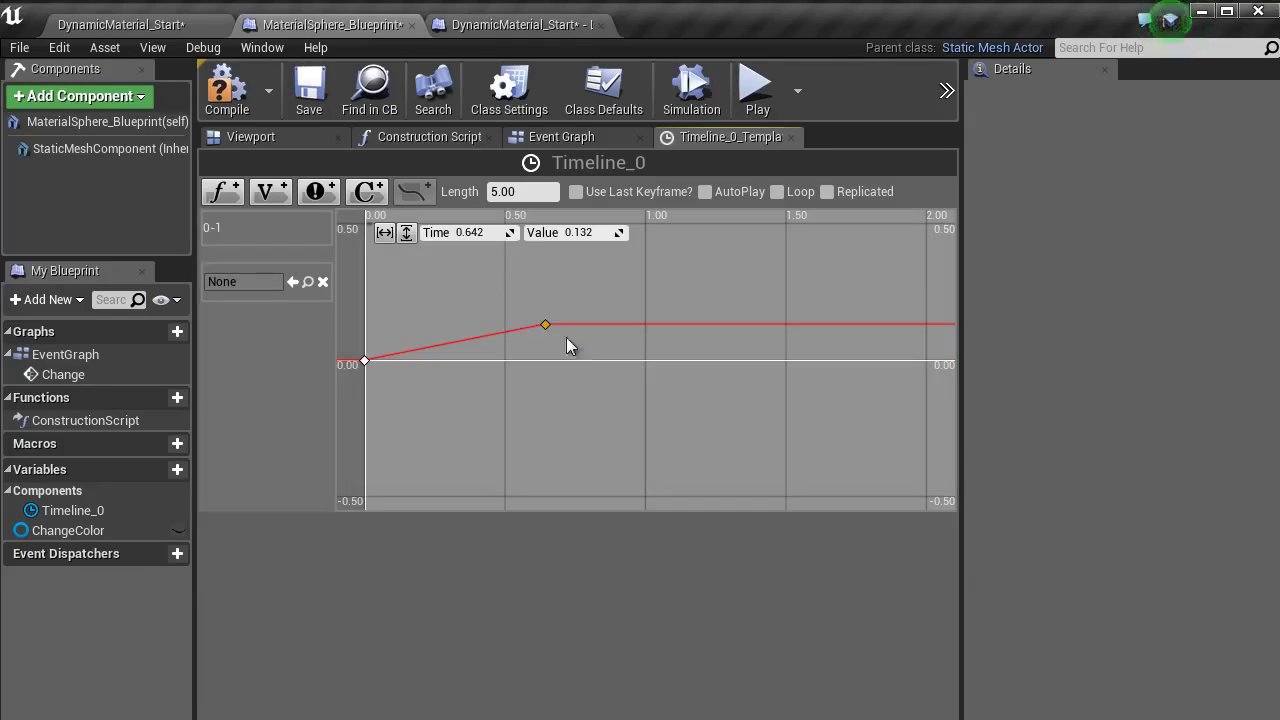
key(Return)
click(577, 232)
text(1)
key(Return)
text(1)
key(Return)
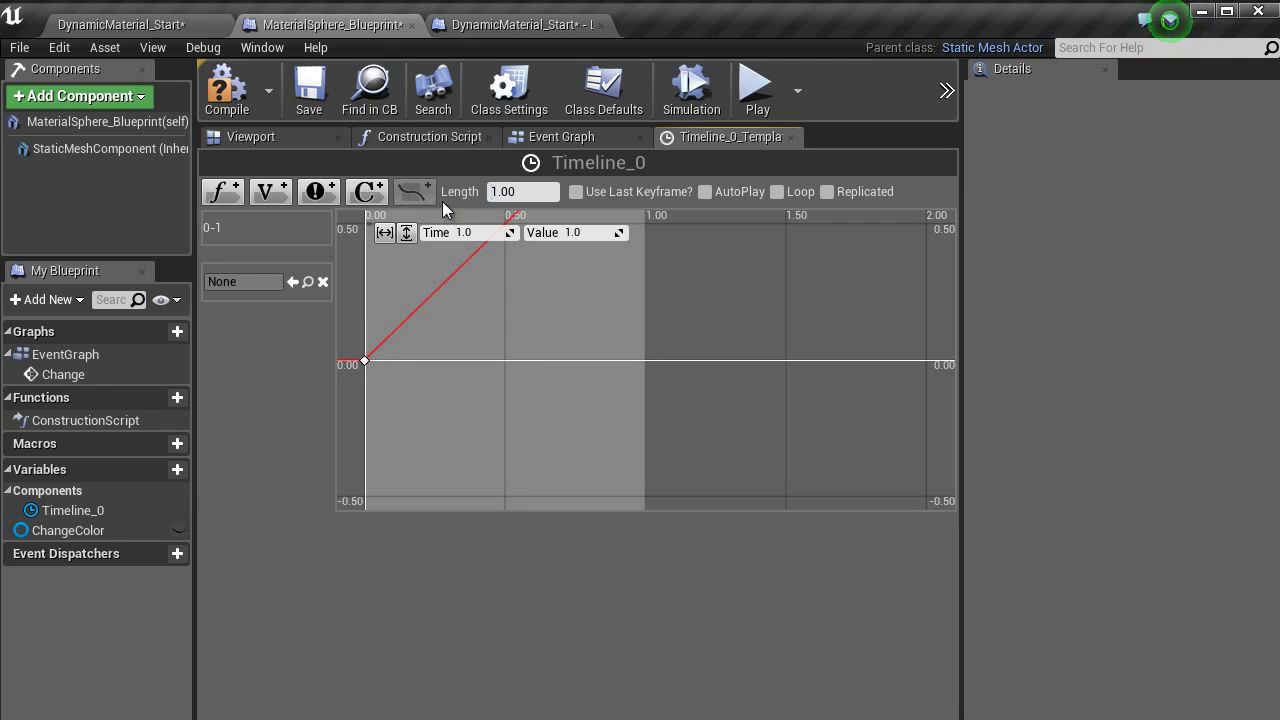
Connect the timeline's 0-1 output to the Value input of the upper Set Scalar Parameter Value node and compile MaterialSphere_Blueprint.
click(528, 24)
click(330, 26)
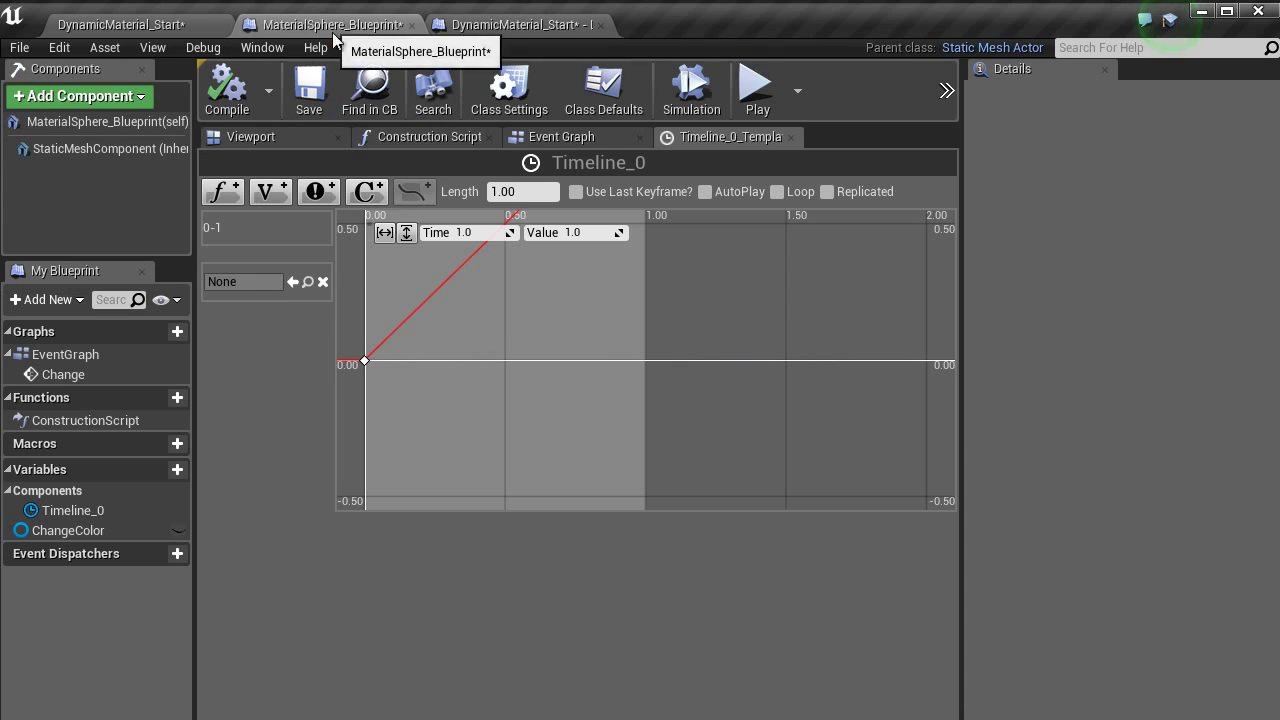
click(622, 137)
drag(643, 327, 906, 408)
right_drag(933, 431, 806, 437)
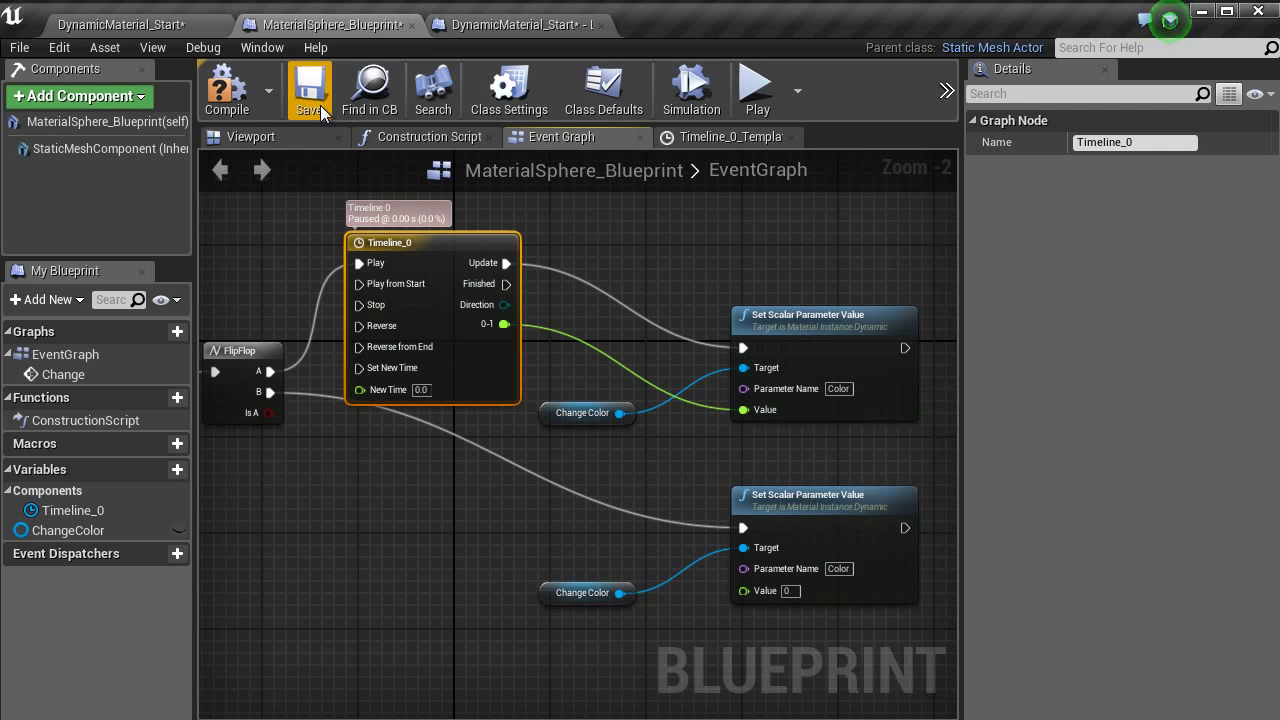
click(227, 95)
Play the level from the floor near the sphere, walk through the trigger volume and back to test the color blend, and stop playing.
click(178, 26)
scroll(817, 515, down, 3)
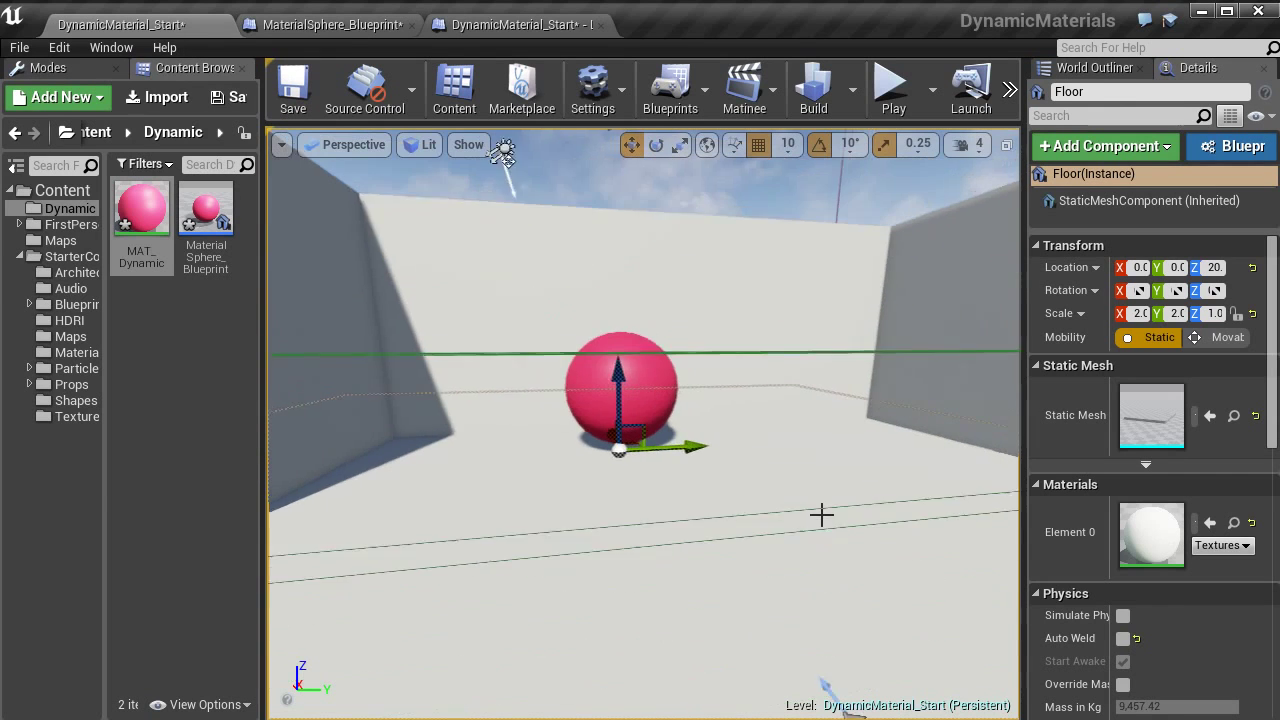
right_click(912, 695)
right_click(750, 697)
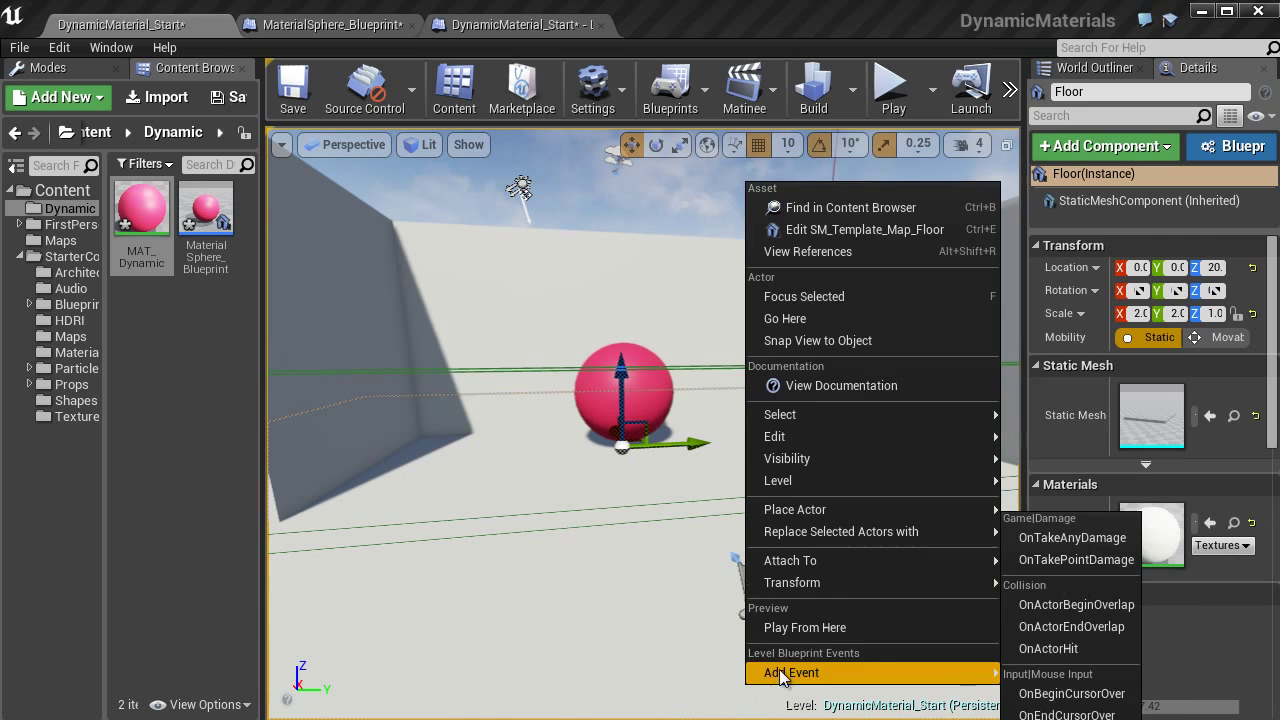
click(806, 630)
key(w)
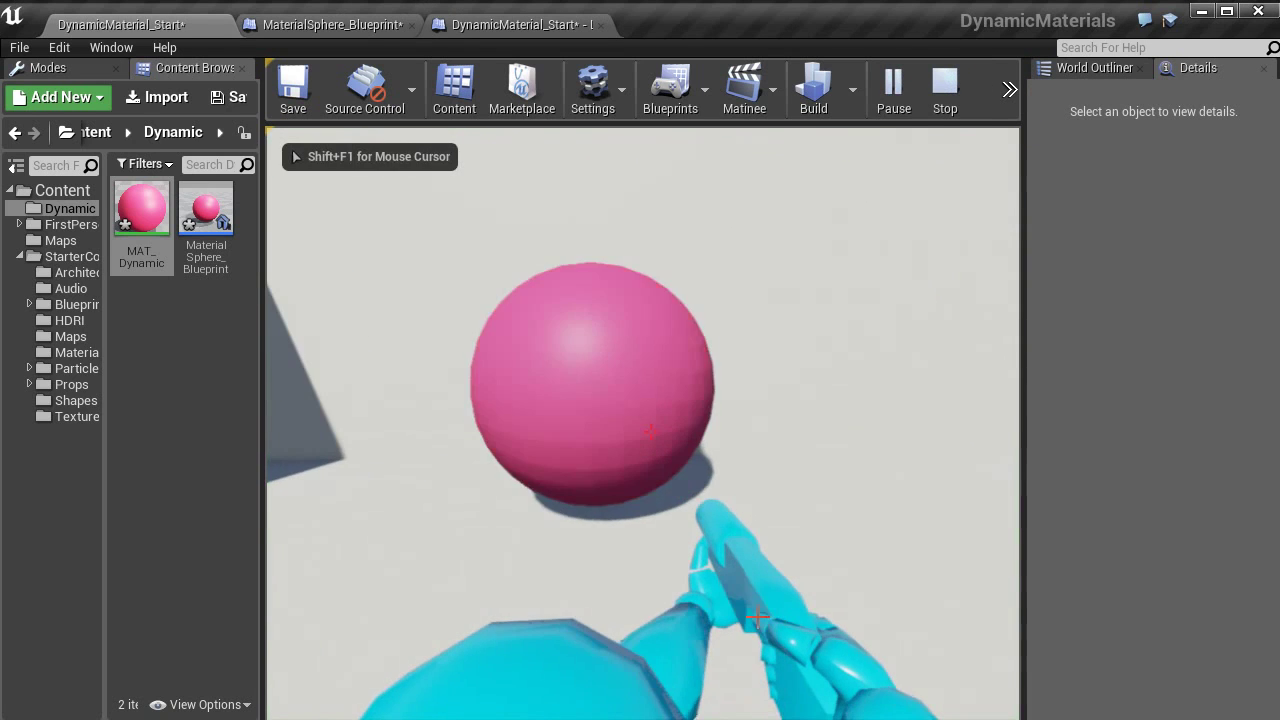
key(s)
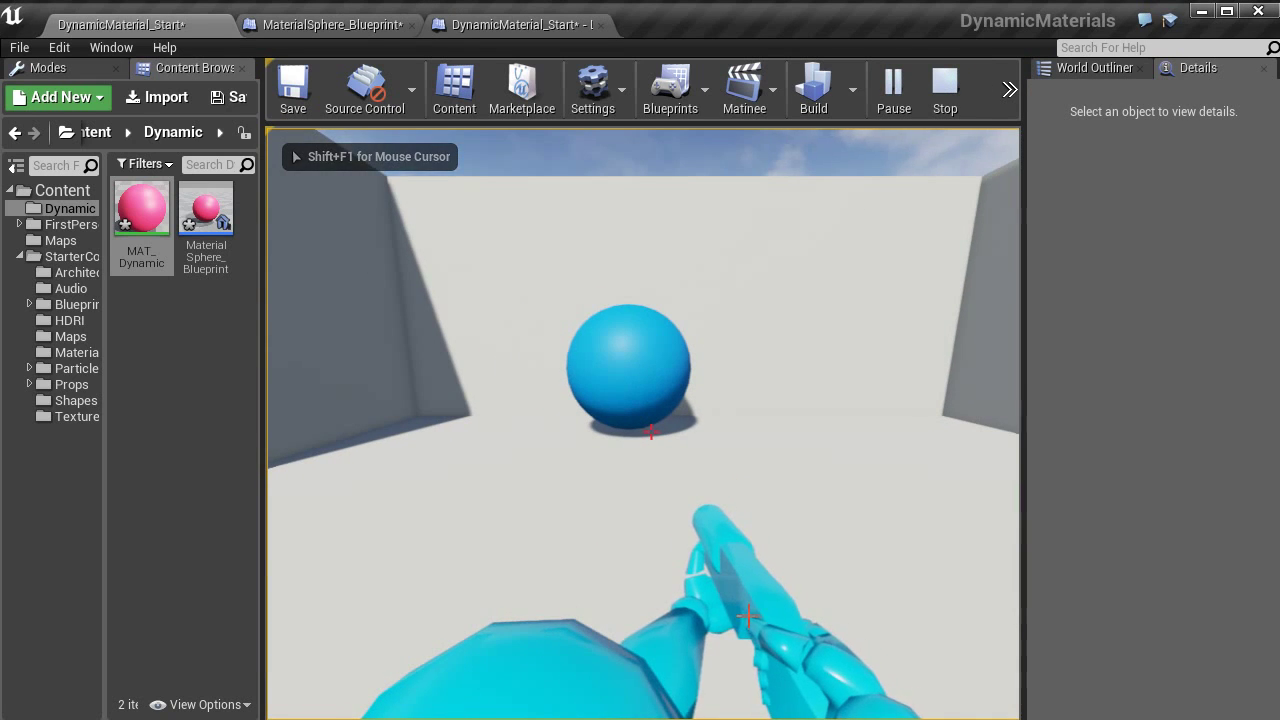
key(Escape)
In MaterialSphere_Blueprint's event graph, move the FlipFlop A connection from the timeline's Play input to Play from Start.
click(517, 24)
click(304, 30)
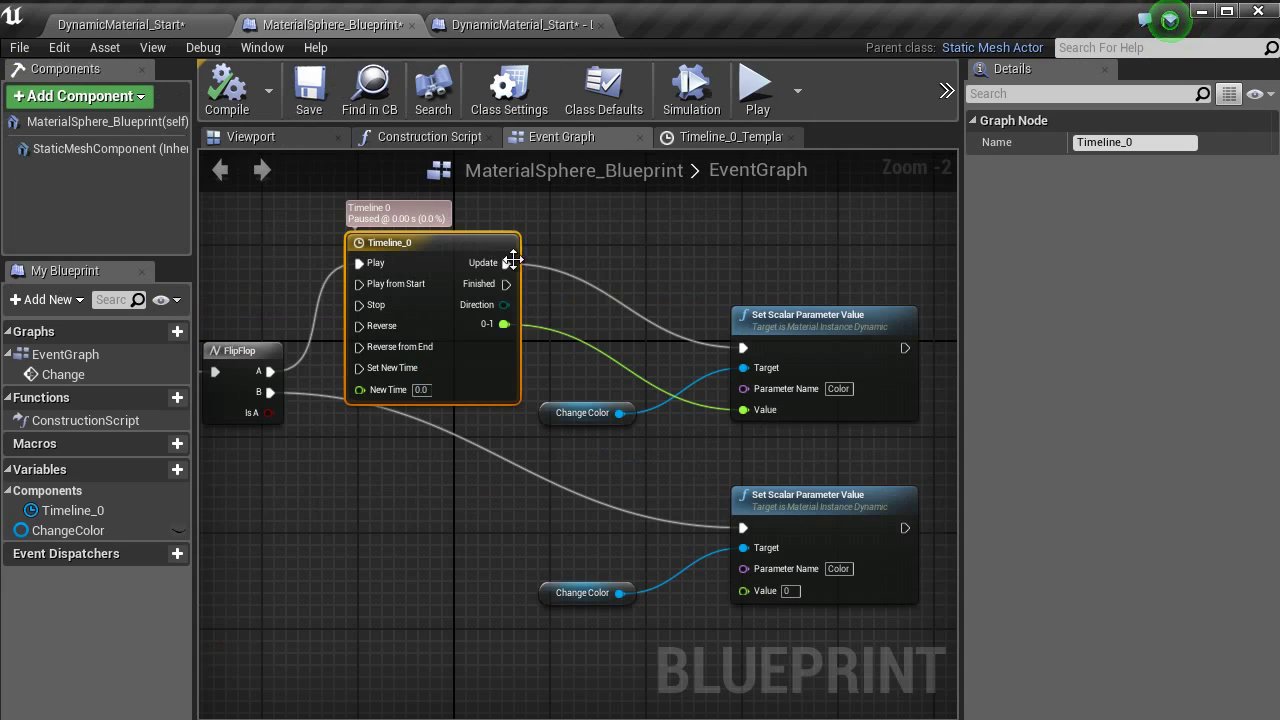
drag(270, 371, 375, 369)
drag(400, 283, 270, 371)
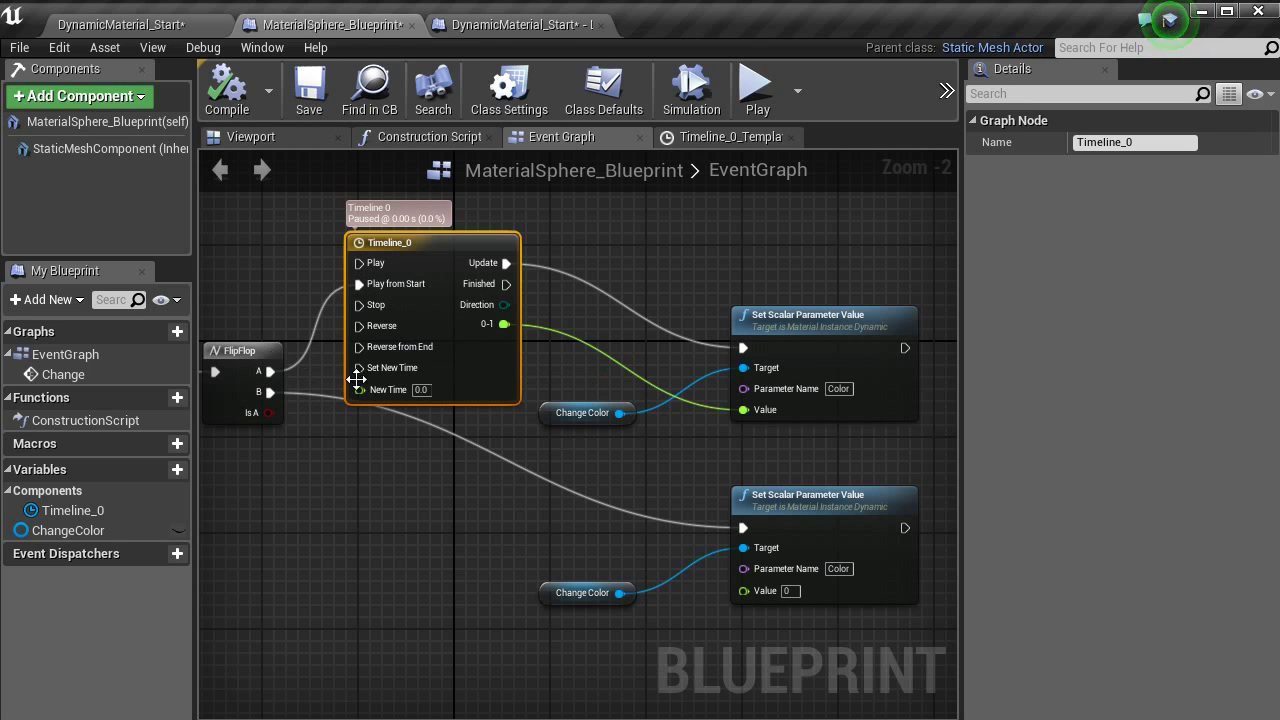
Play the level from the floor near the player start and walk repeatedly in and out of the trigger volume to test the restarted blend.
click(153, 47)
click(160, 24)
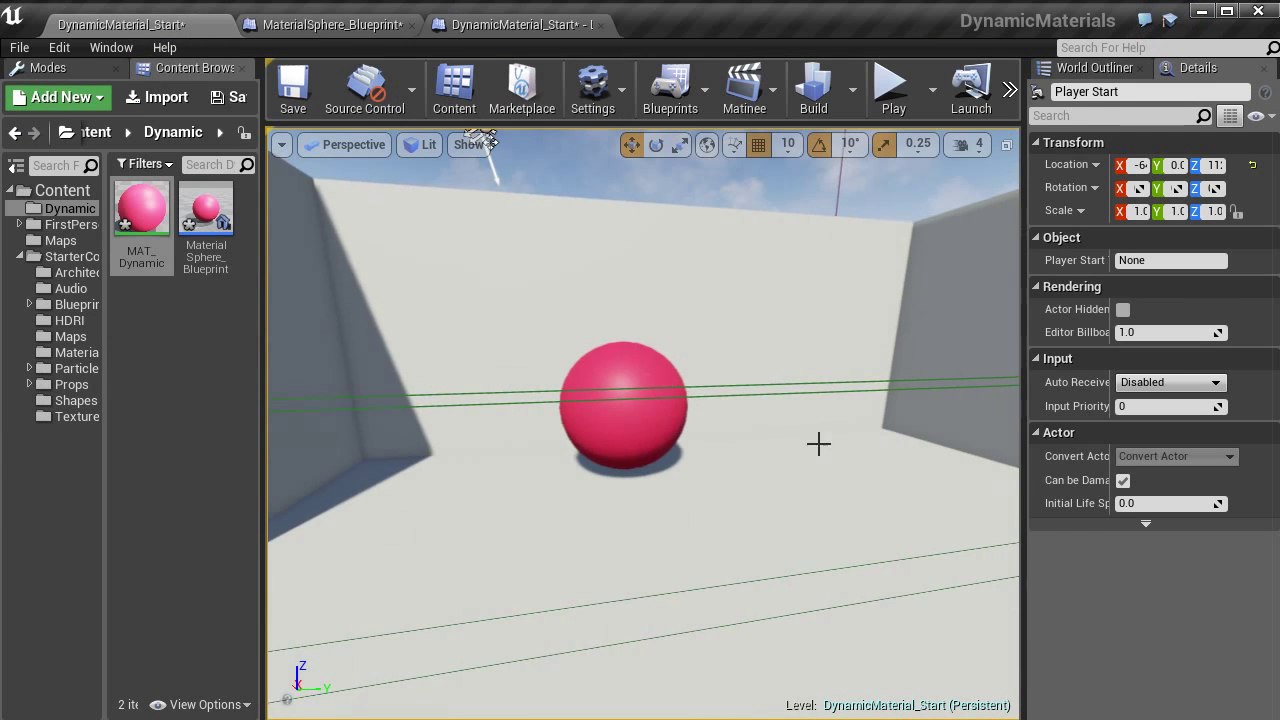
key(f)
right_click(704, 638)
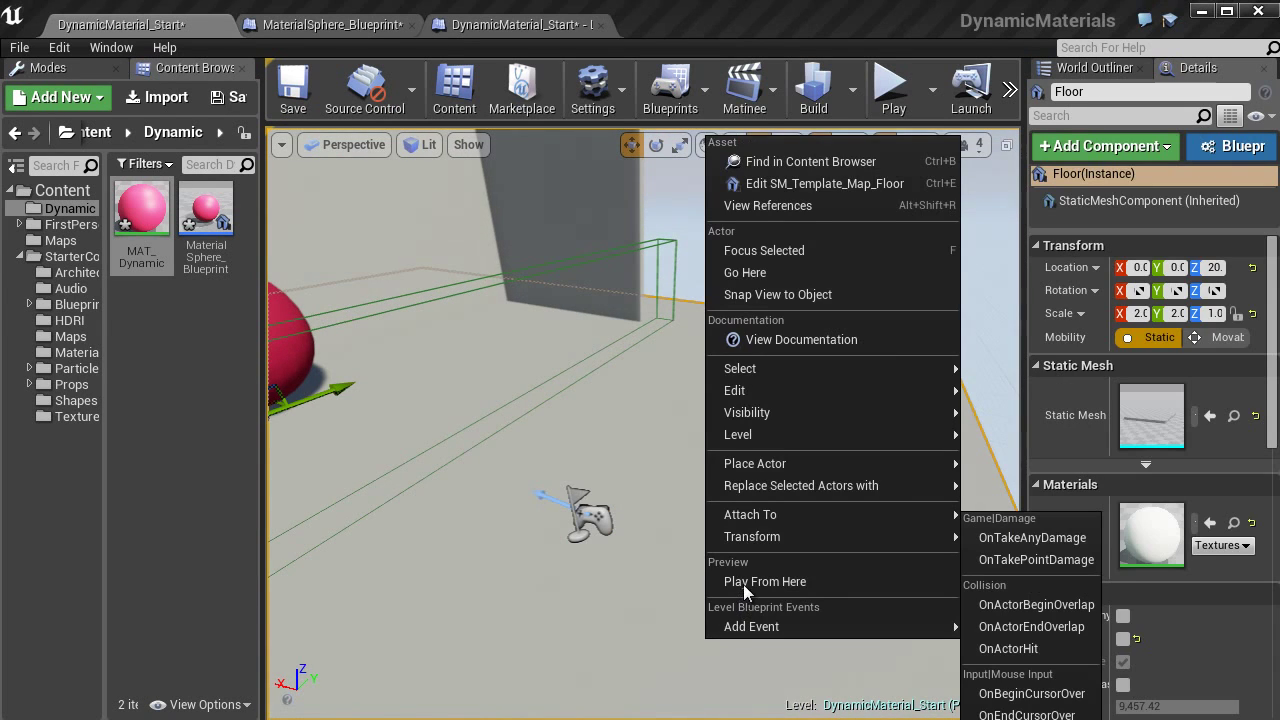
click(755, 500)
key(w)
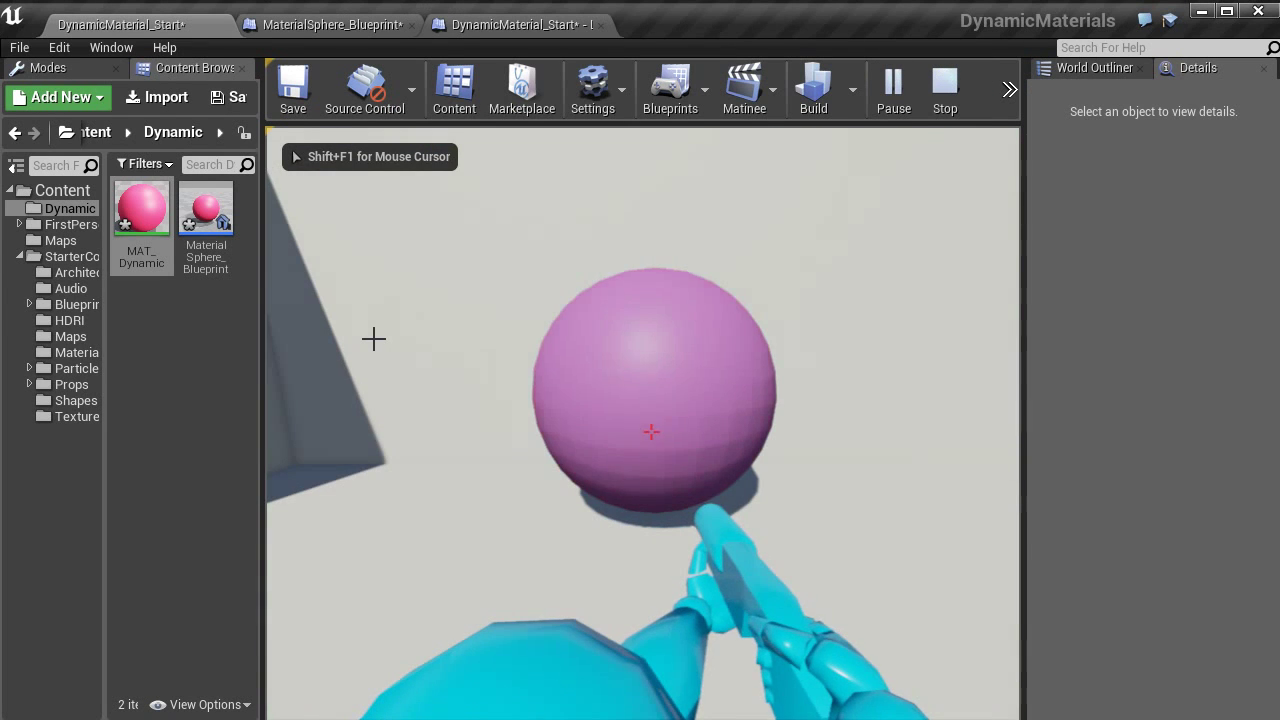
key(s)
key(w)
key(s)
key(s)
key(w)
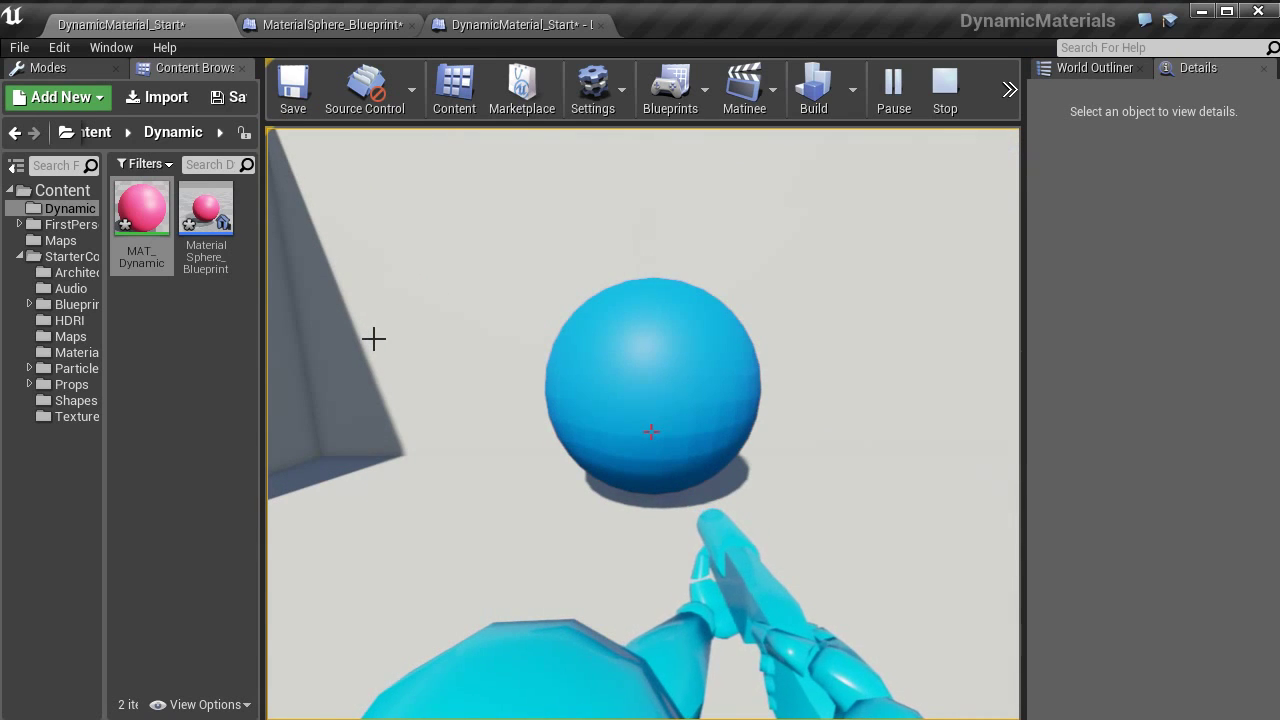